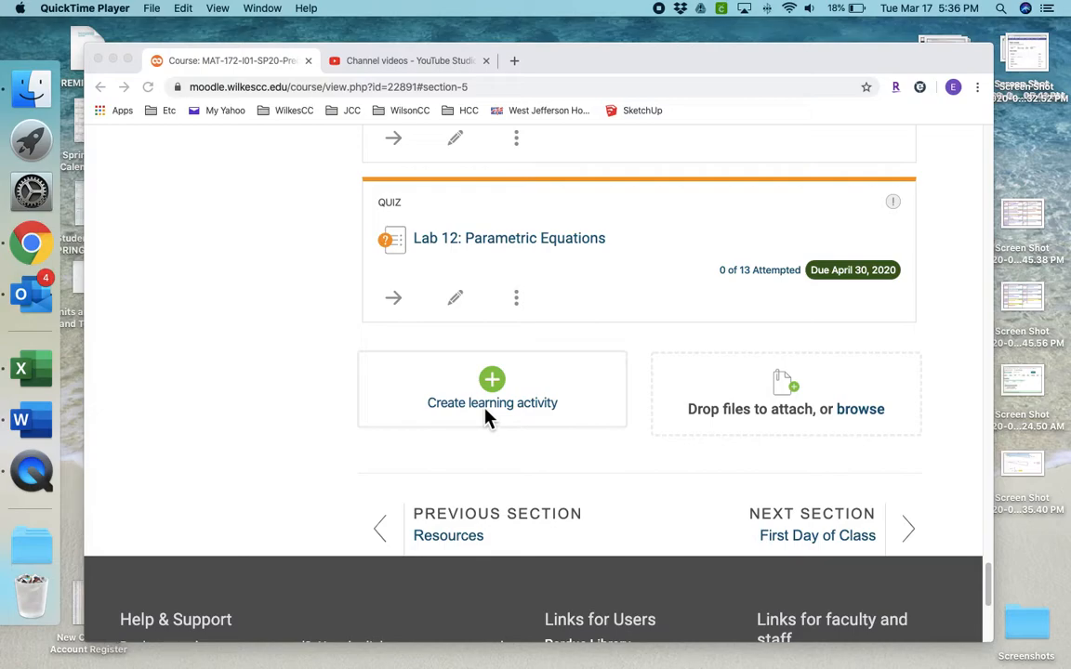
- Add a new Quiz activity to the Labs section of the course and name it "quiz"
click(488, 418)
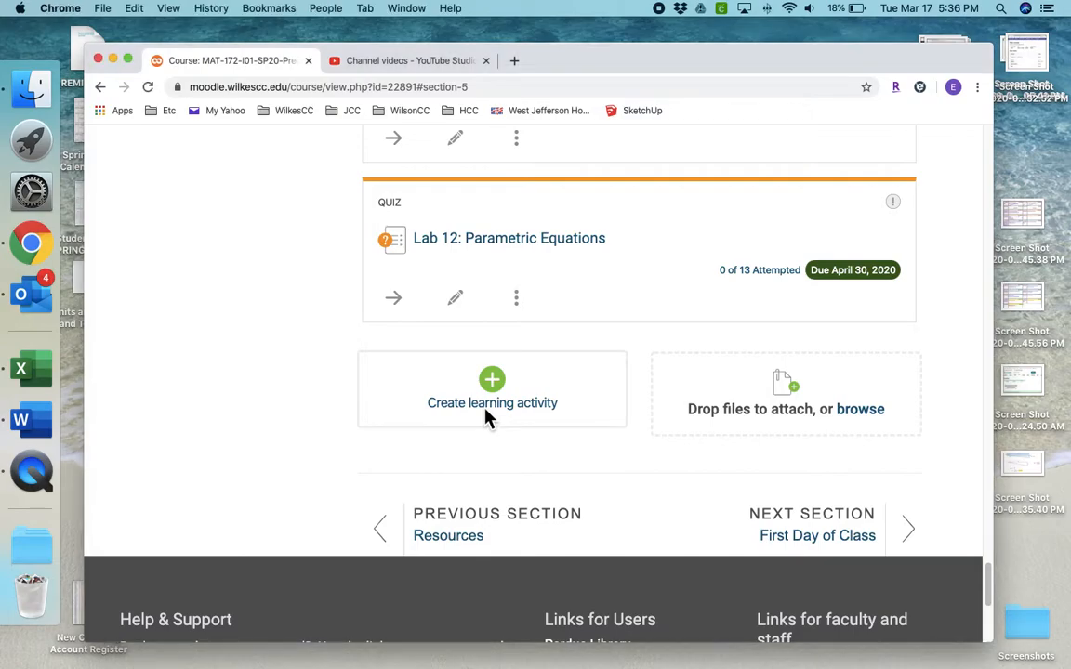
click(487, 418)
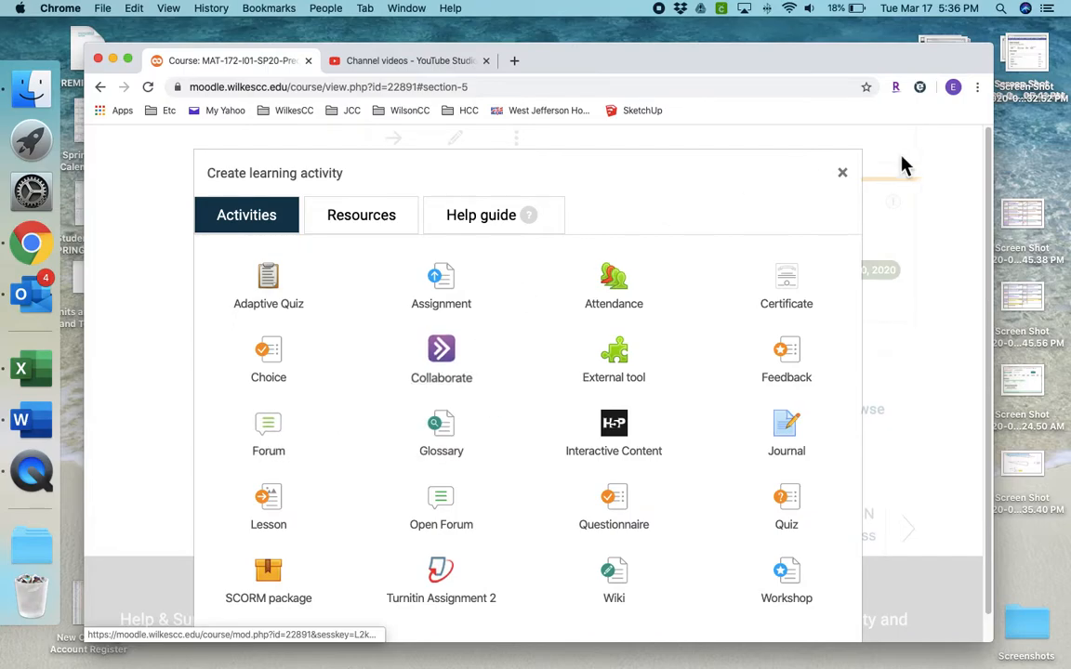
click(842, 173)
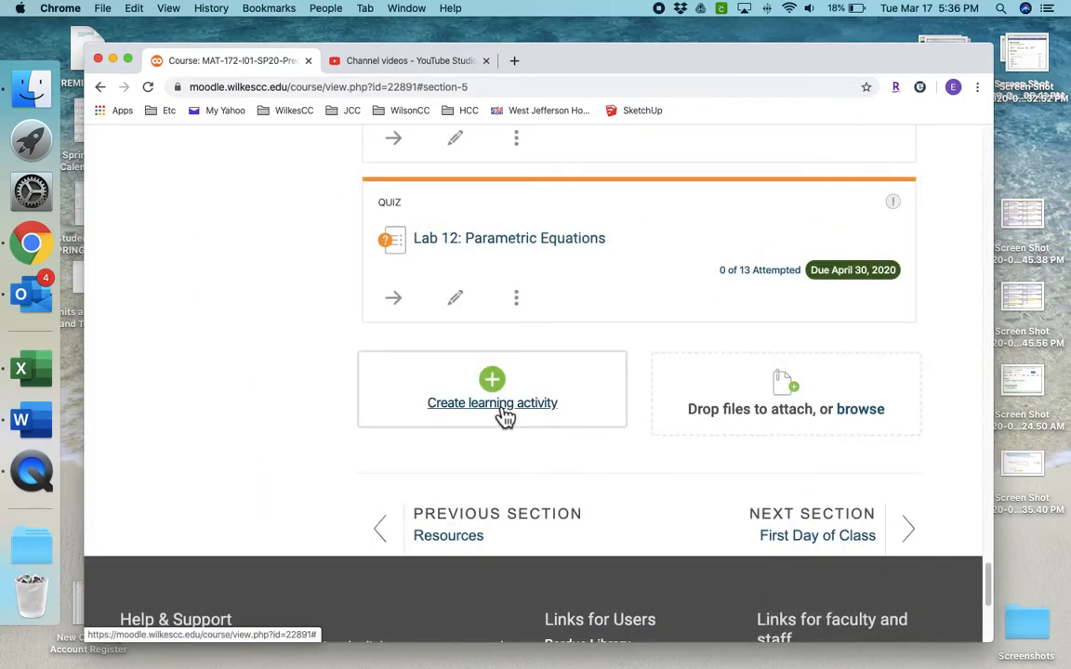
click(503, 414)
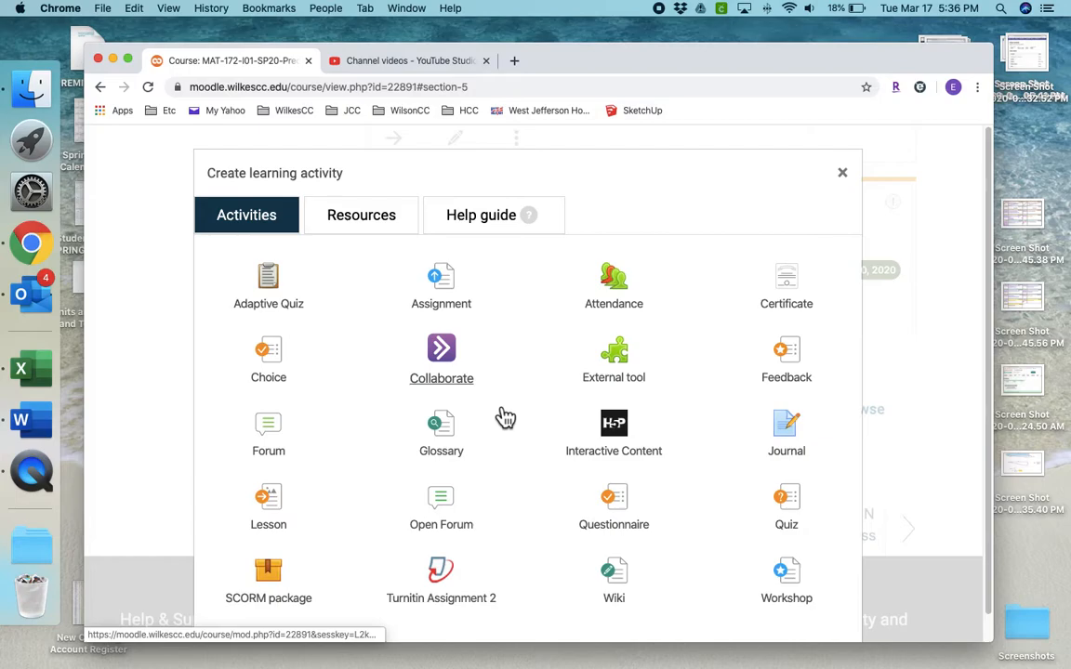
click(804, 512)
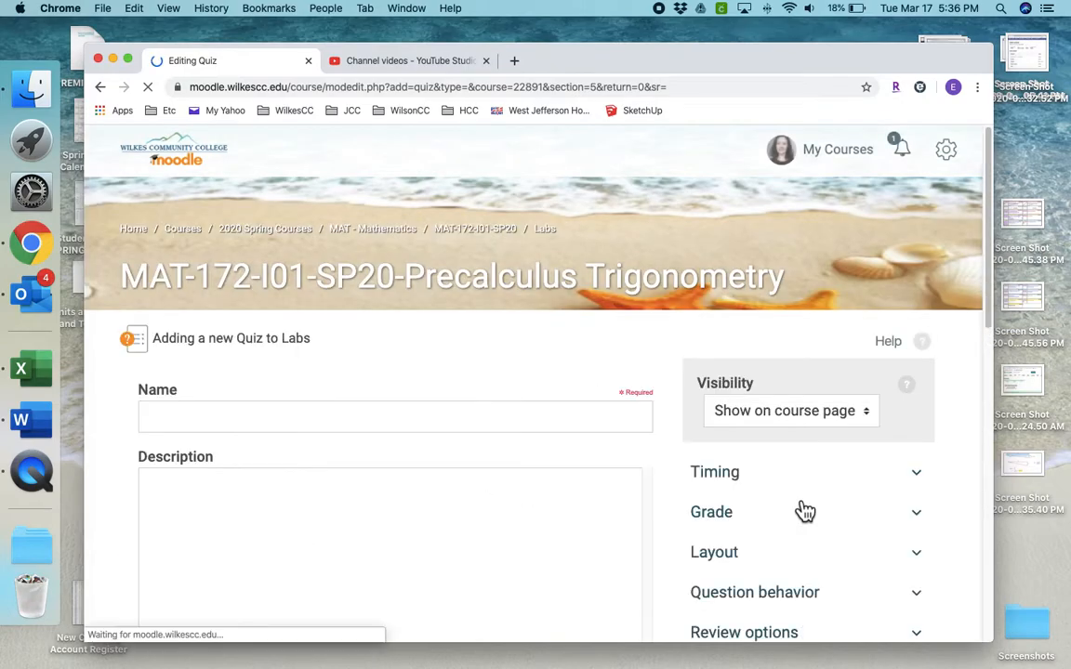
click(373, 419)
text(quiz)
- Turn on displaying the description on the course page and enable the quiz's closing date in the timing settings
scroll(372, 419, down, 3)
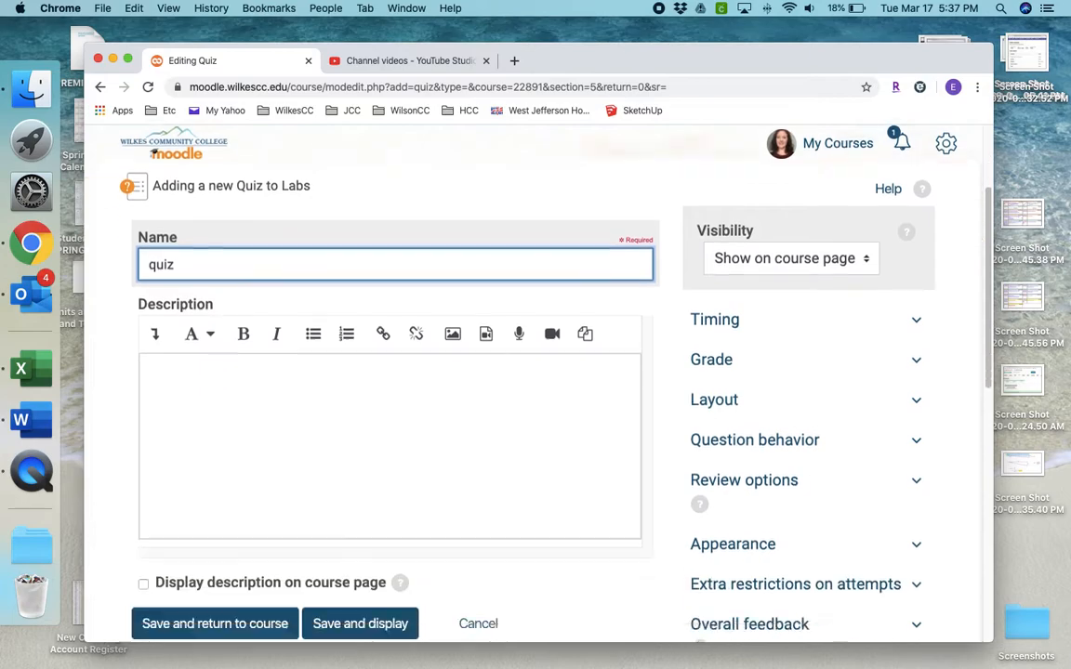
scroll(390, 391, down, 2)
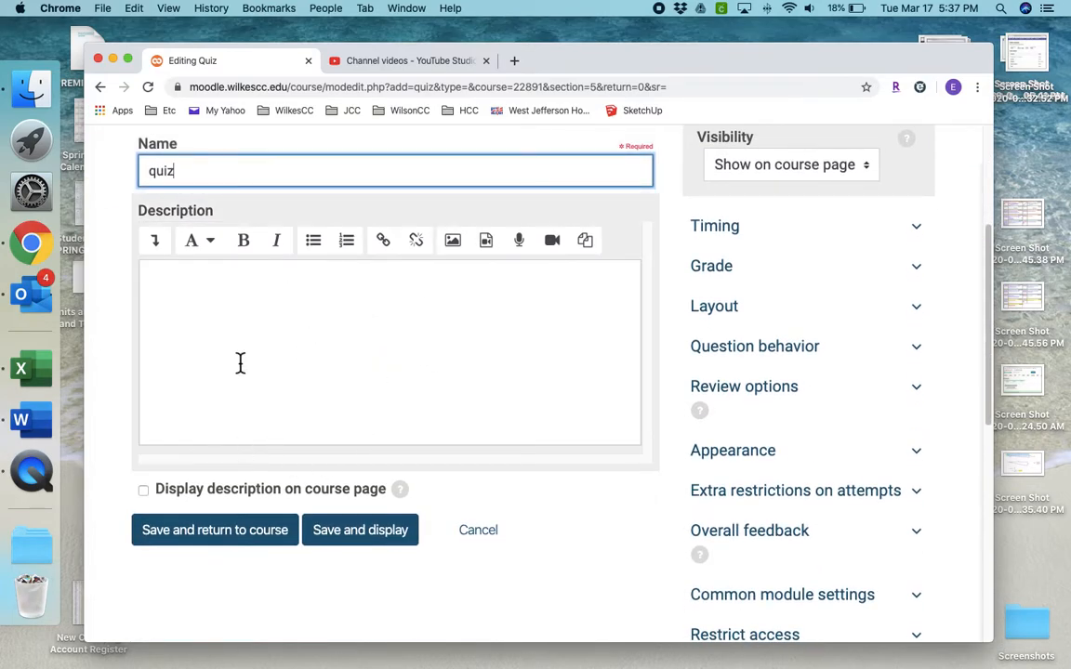
click(144, 493)
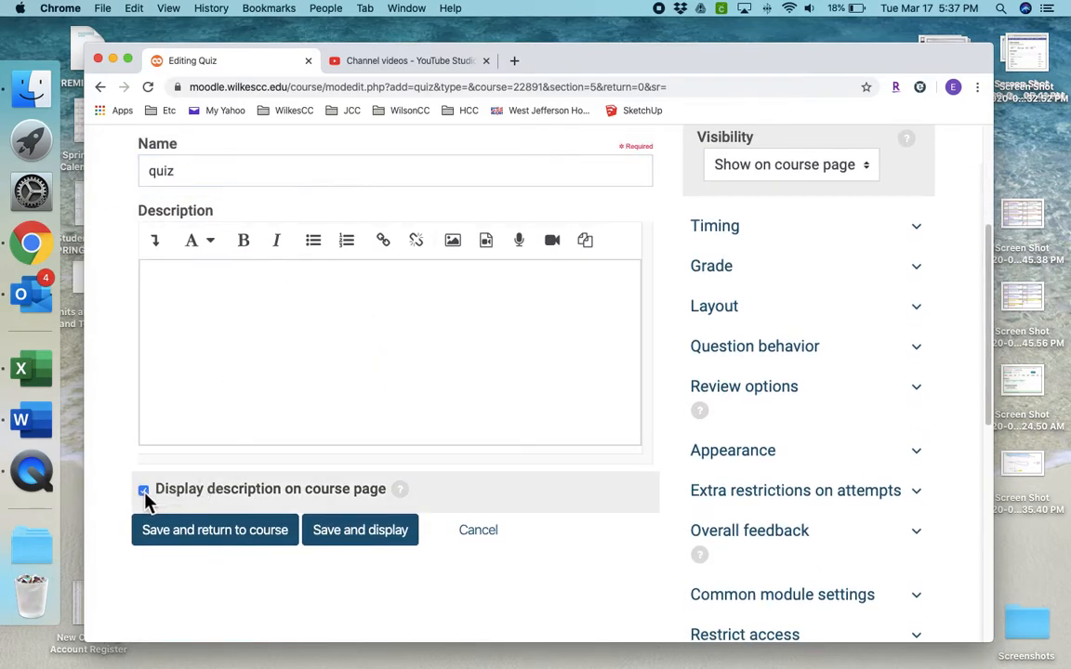
click(917, 228)
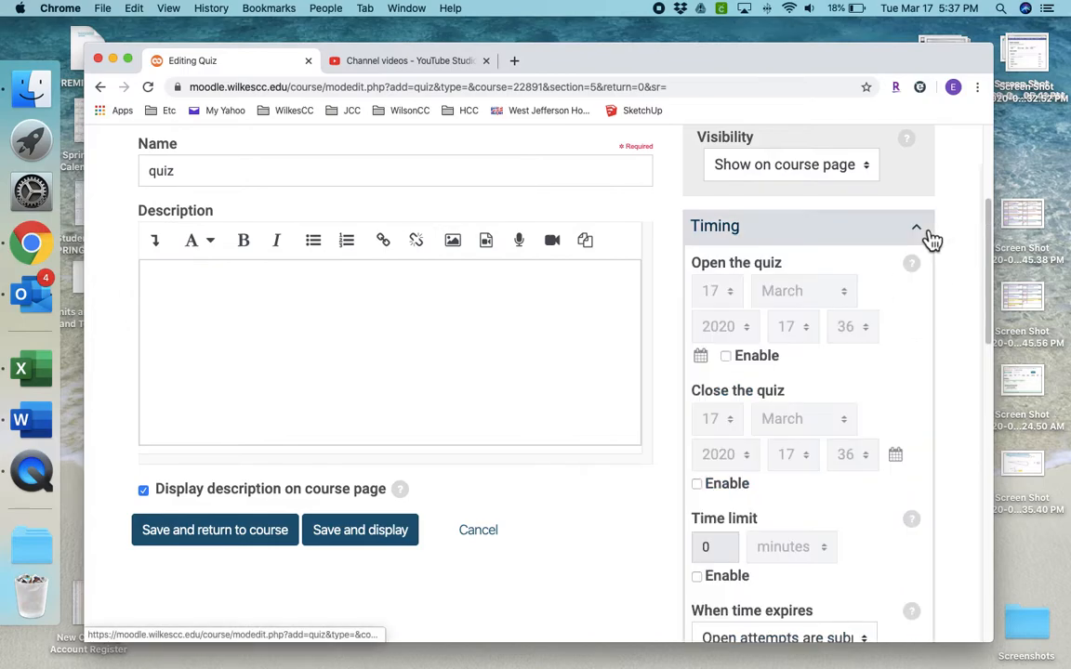
click(698, 485)
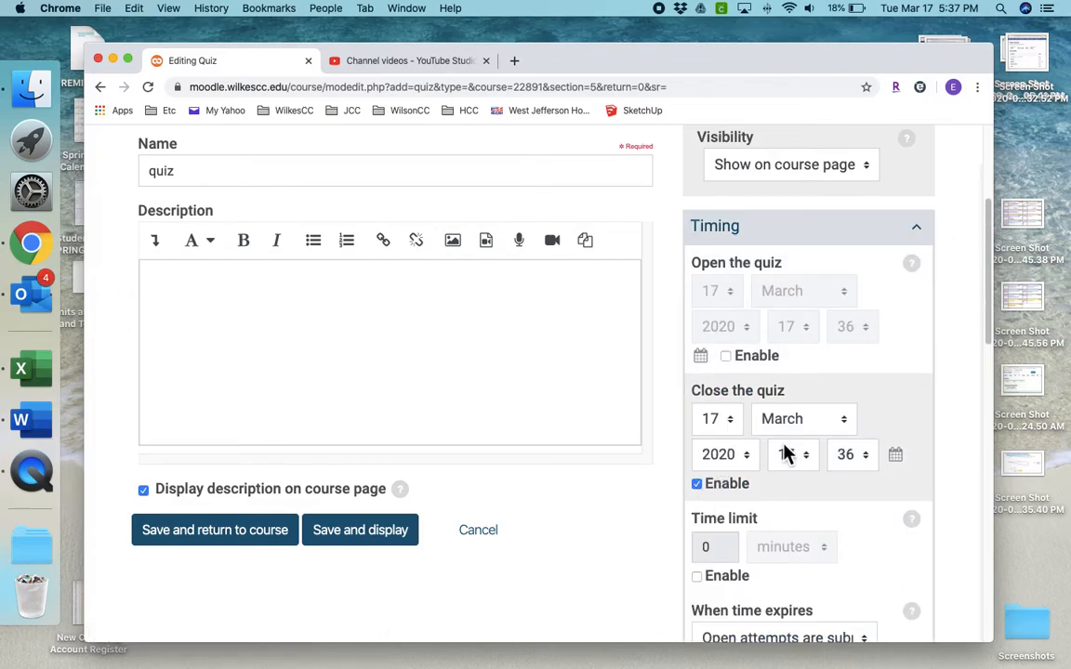
- Limit the attempts allowed to 1 in the grade settings and leave the grade category as Not categorized
scroll(734, 428, down, 10)
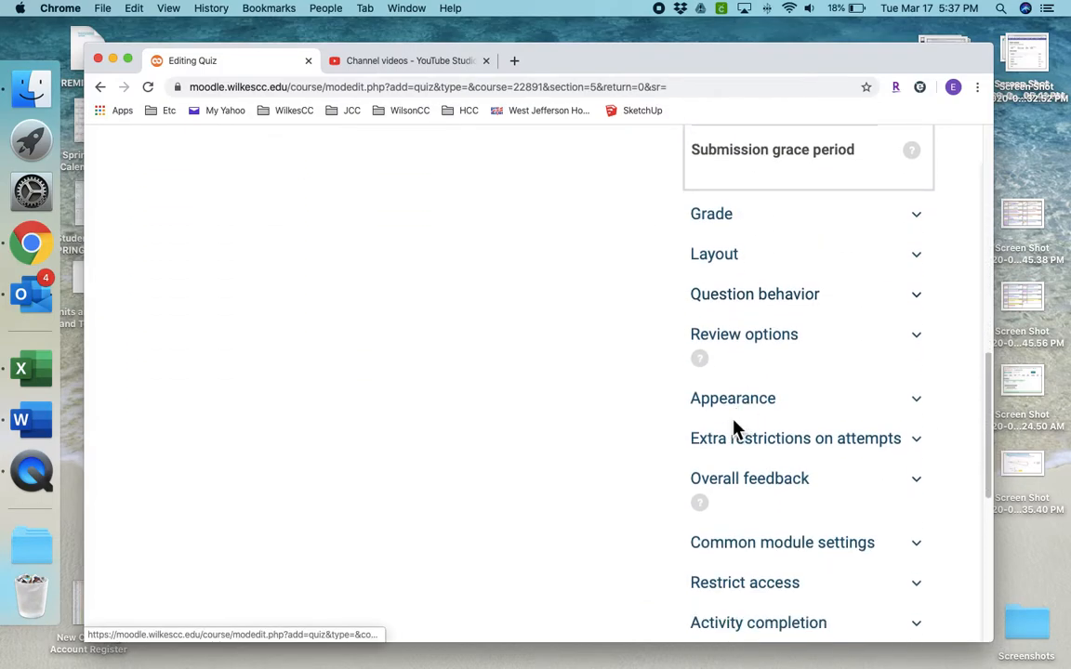
click(920, 224)
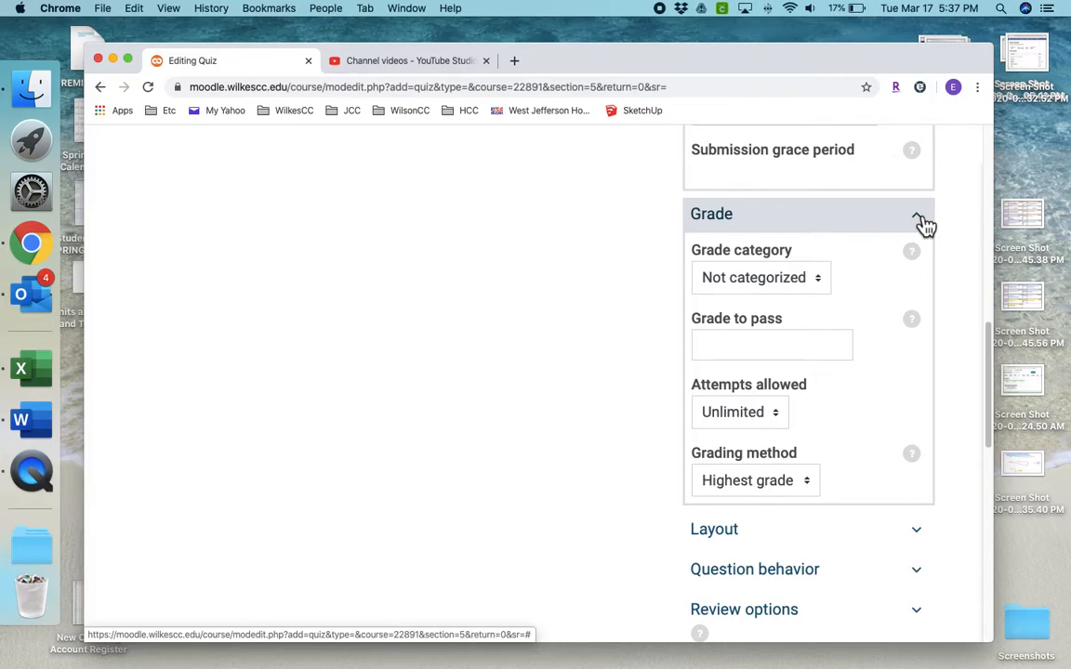
click(780, 422)
click(716, 435)
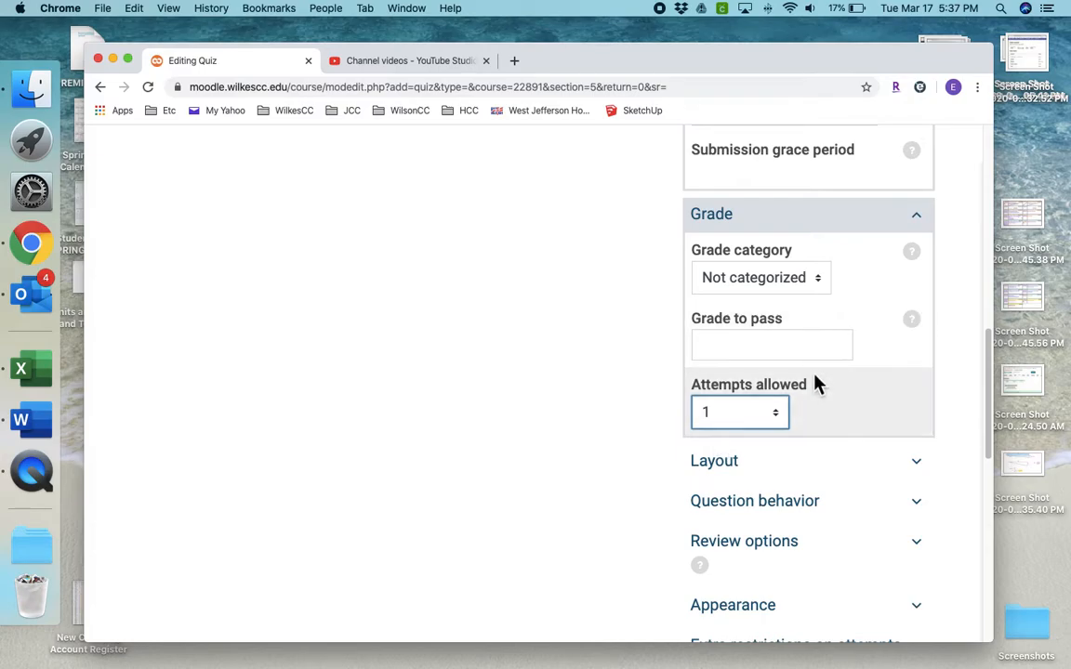
click(820, 283)
click(820, 283)
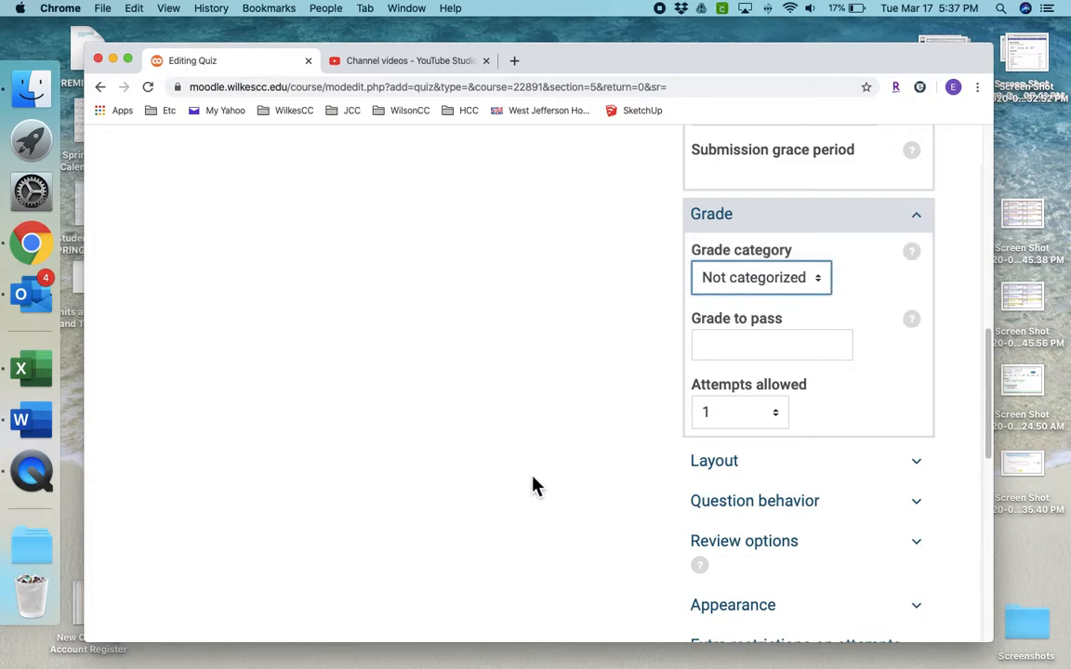
- Review the layout's new page choices and advanced navigation method, keeping Every question and Free
scroll(536, 484, down, 2)
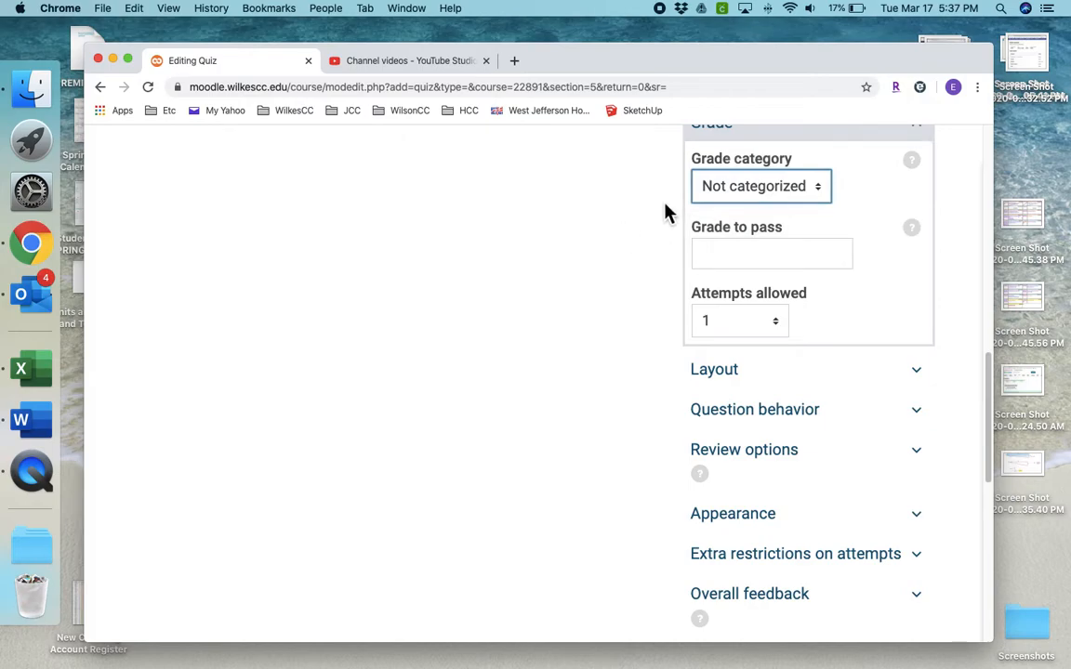
scroll(531, 365, down, 3)
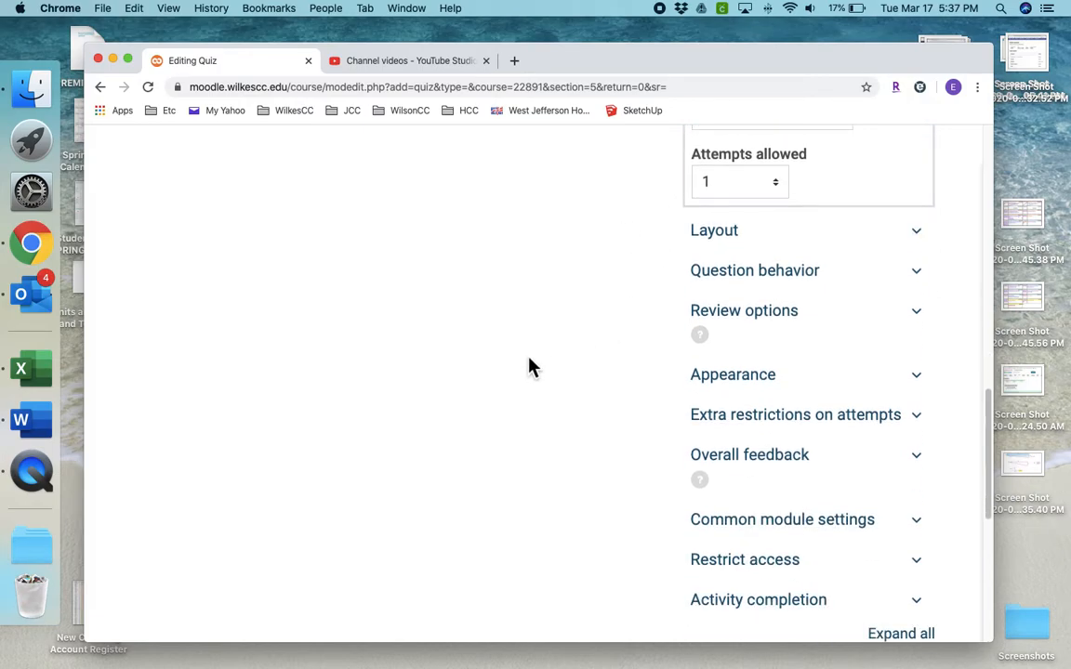
click(917, 232)
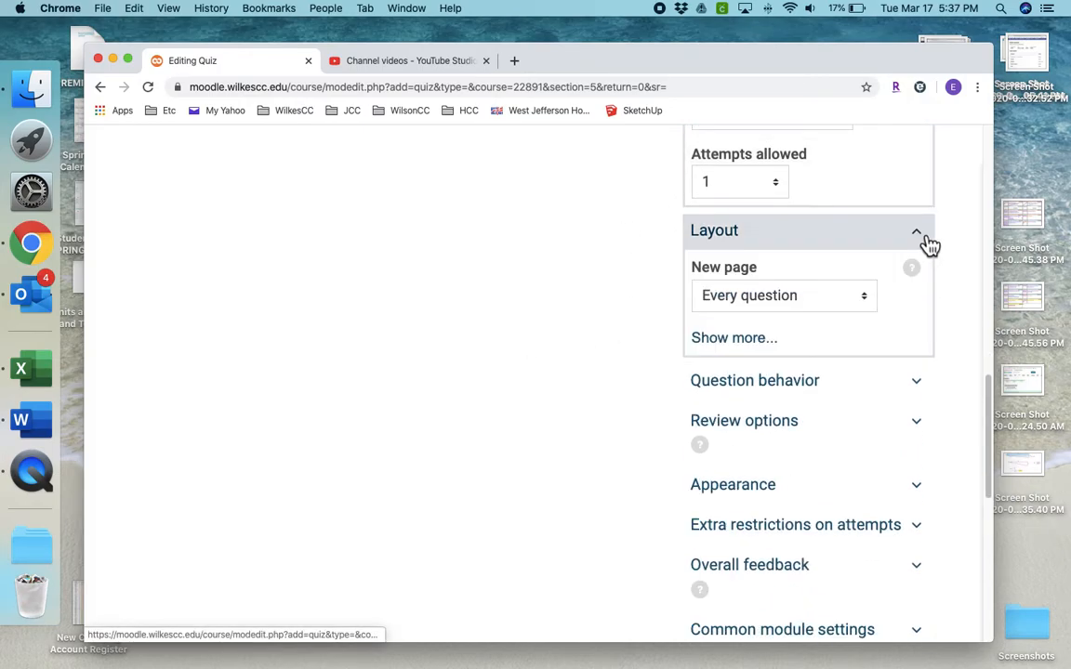
click(872, 303)
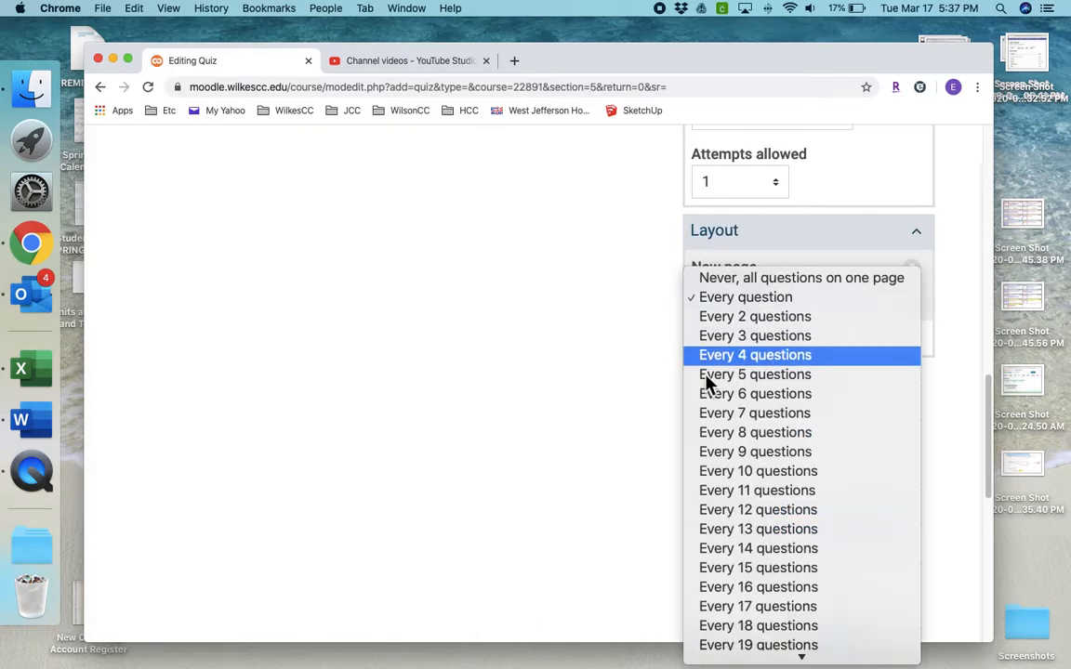
click(671, 346)
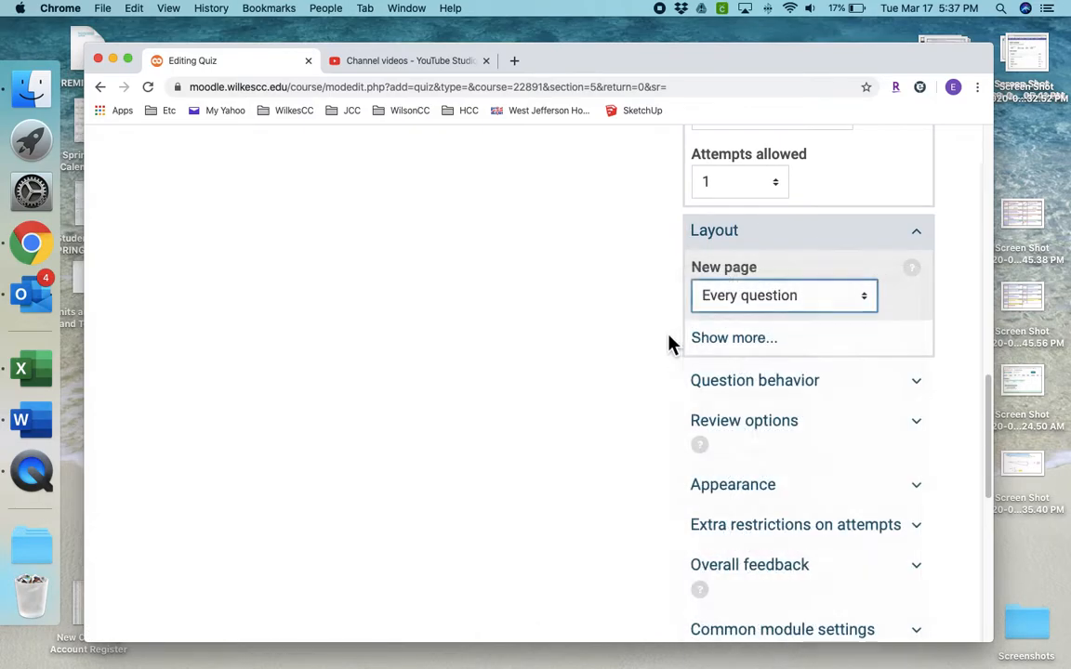
click(734, 339)
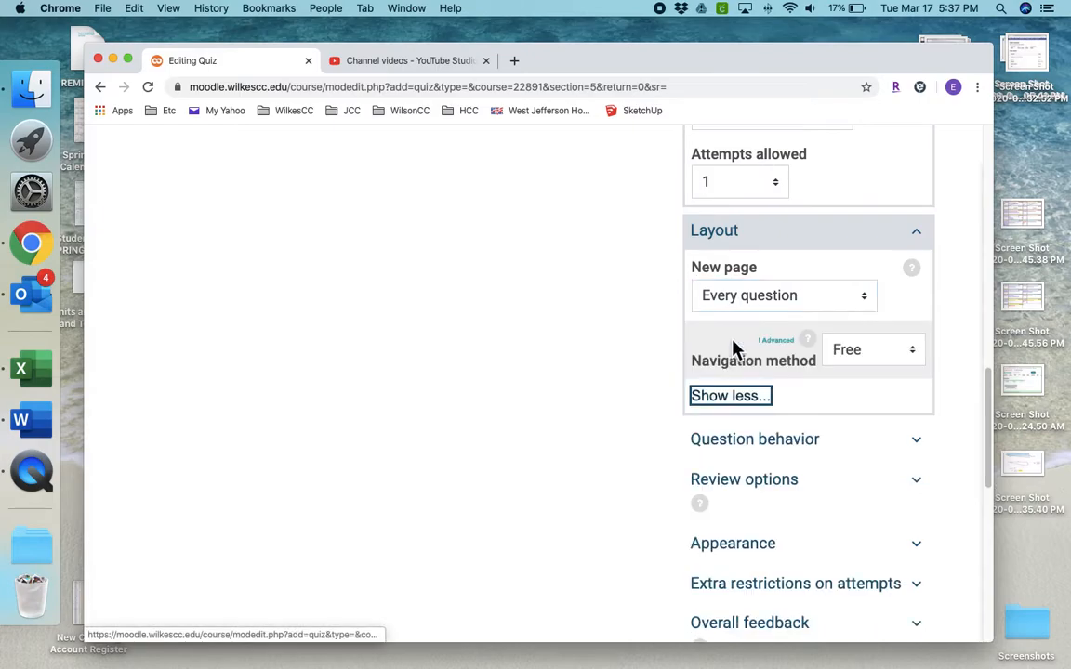
click(918, 359)
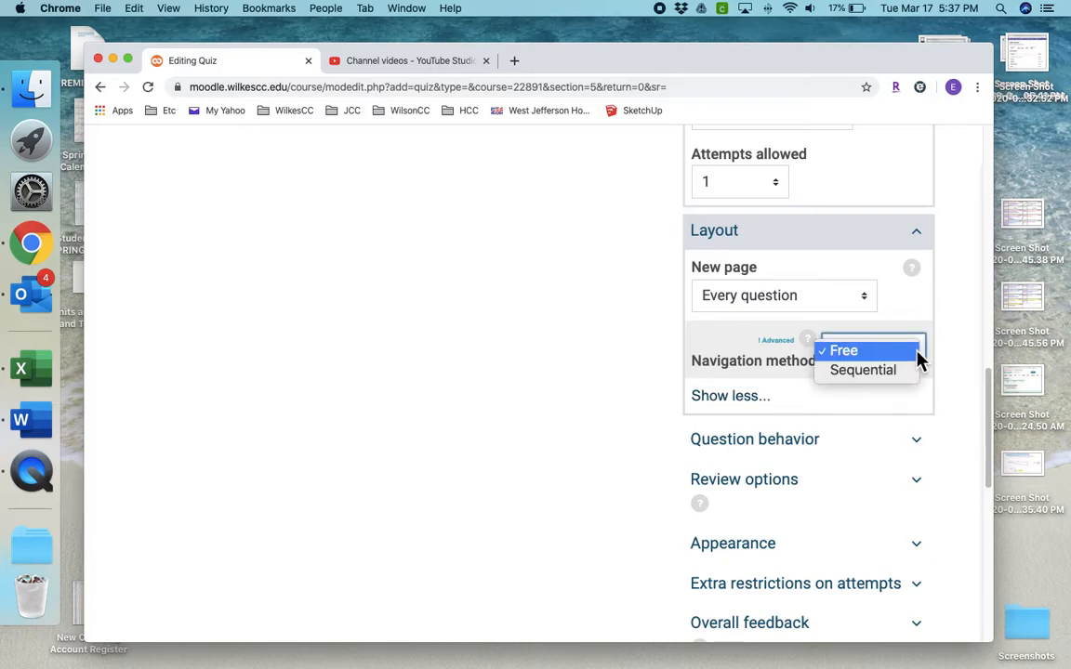
click(895, 359)
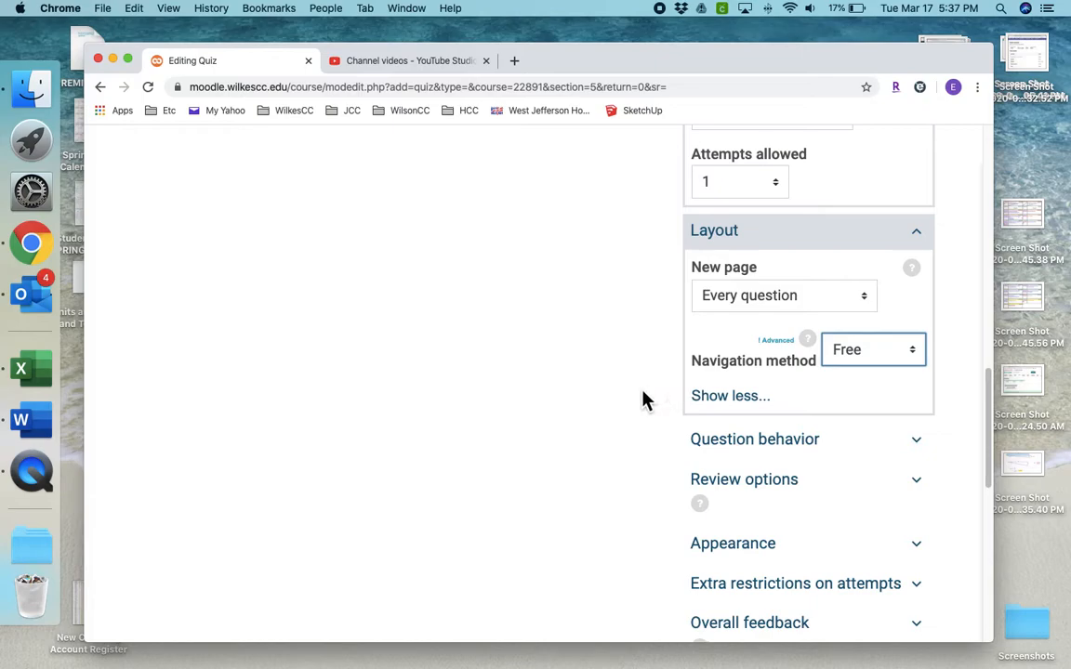
- Consult the help on how questions behave and set that behavior to Interactive with multiple tries
scroll(647, 400, down, 5)
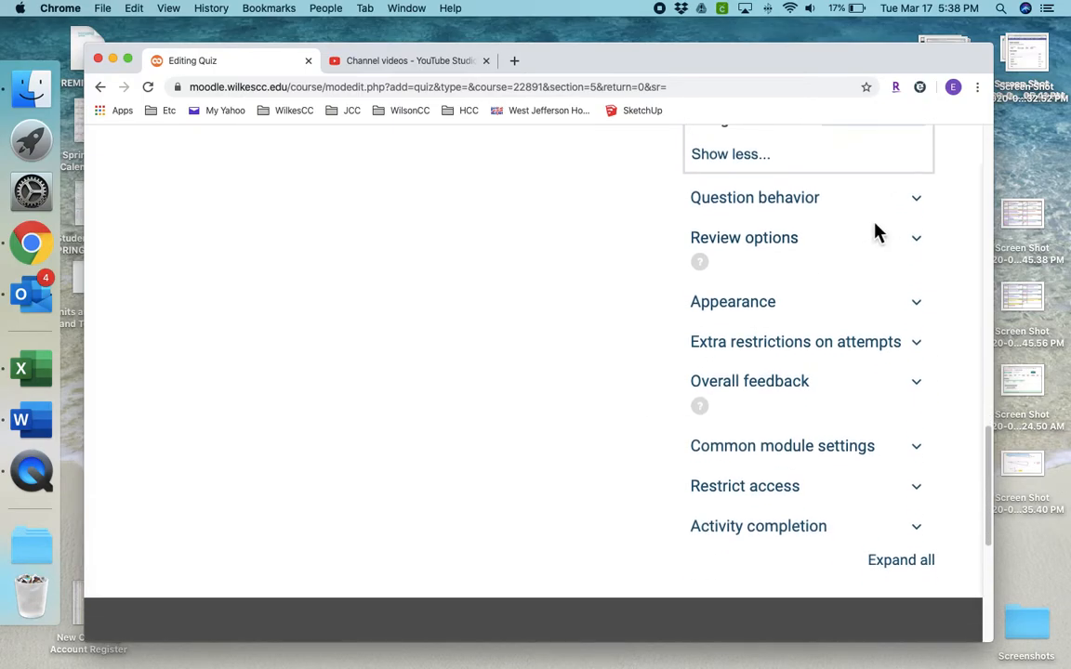
click(920, 206)
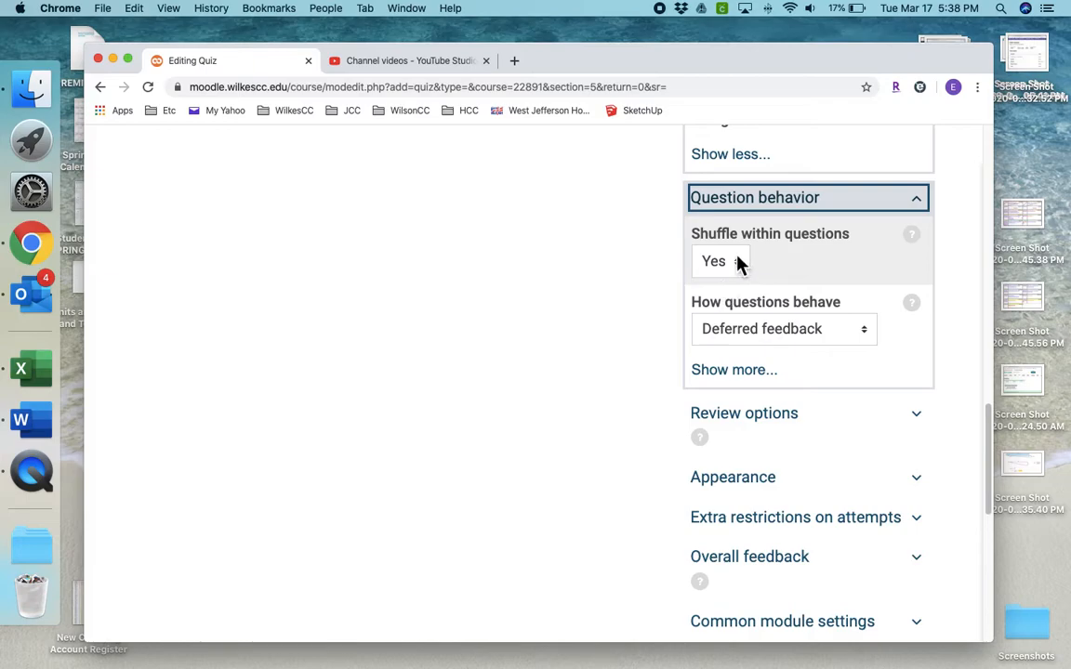
click(865, 334)
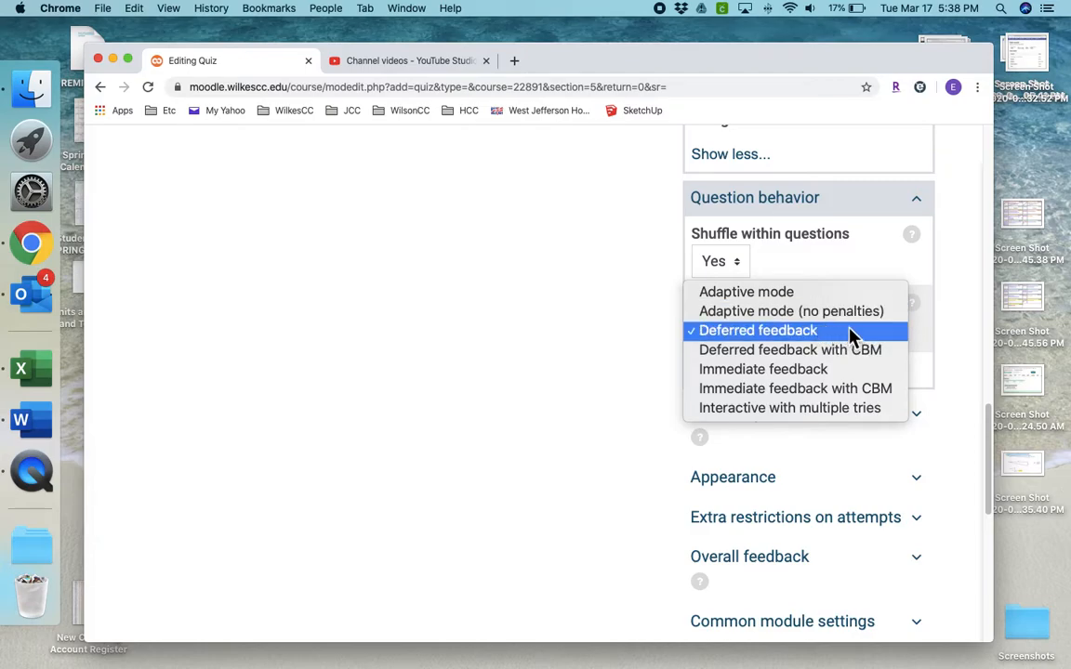
click(917, 324)
click(915, 309)
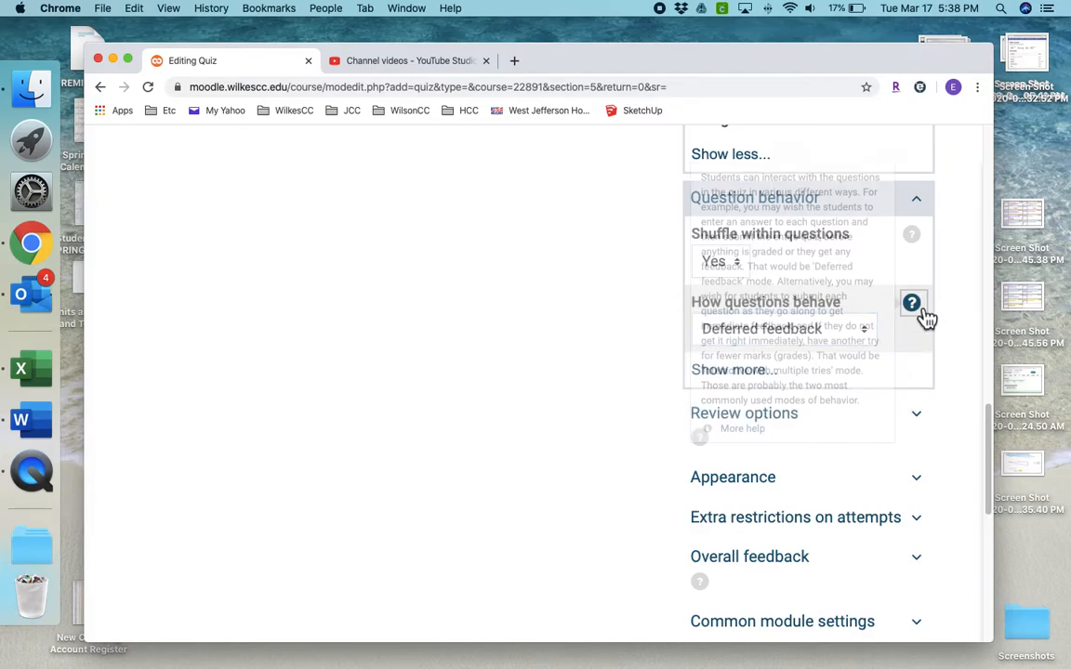
scroll(820, 316, down, 5)
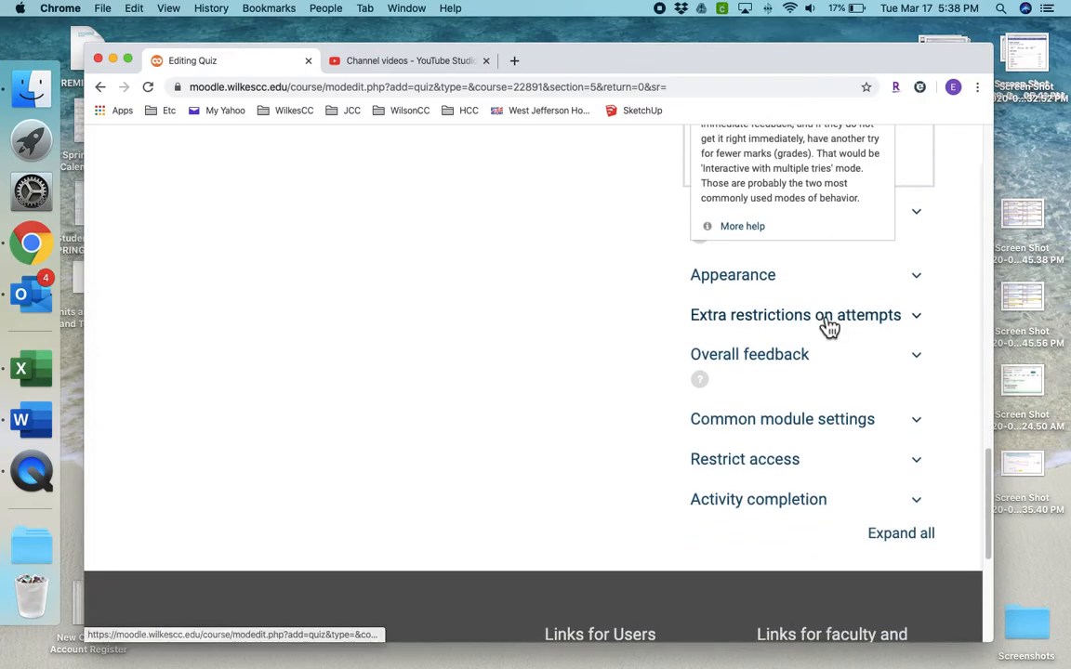
scroll(824, 321, up, 5)
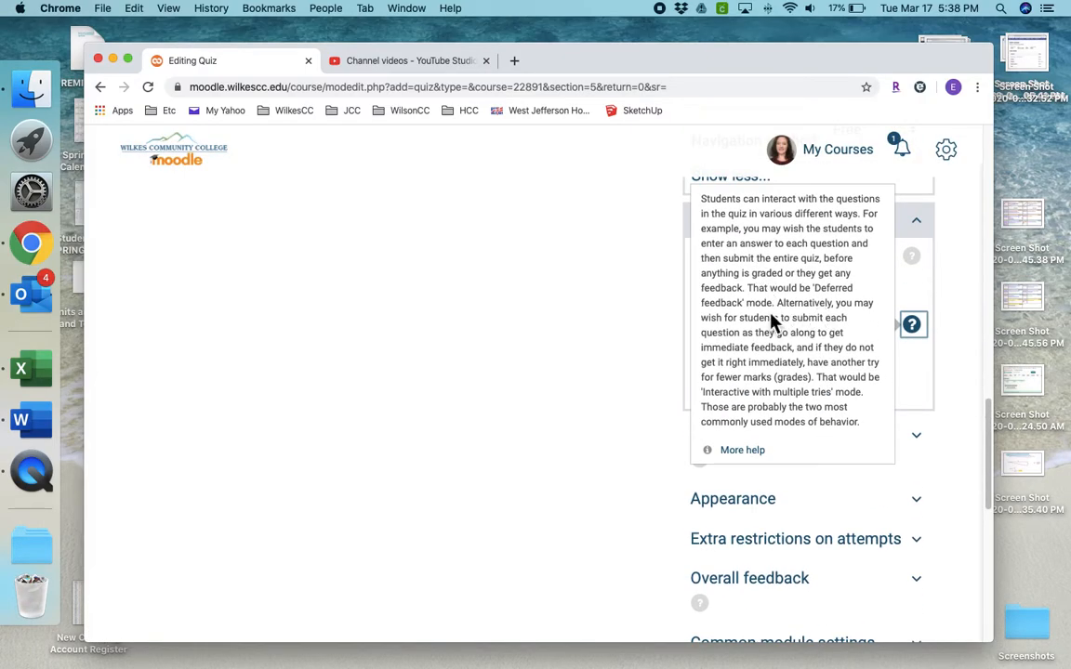
click(612, 419)
click(864, 357)
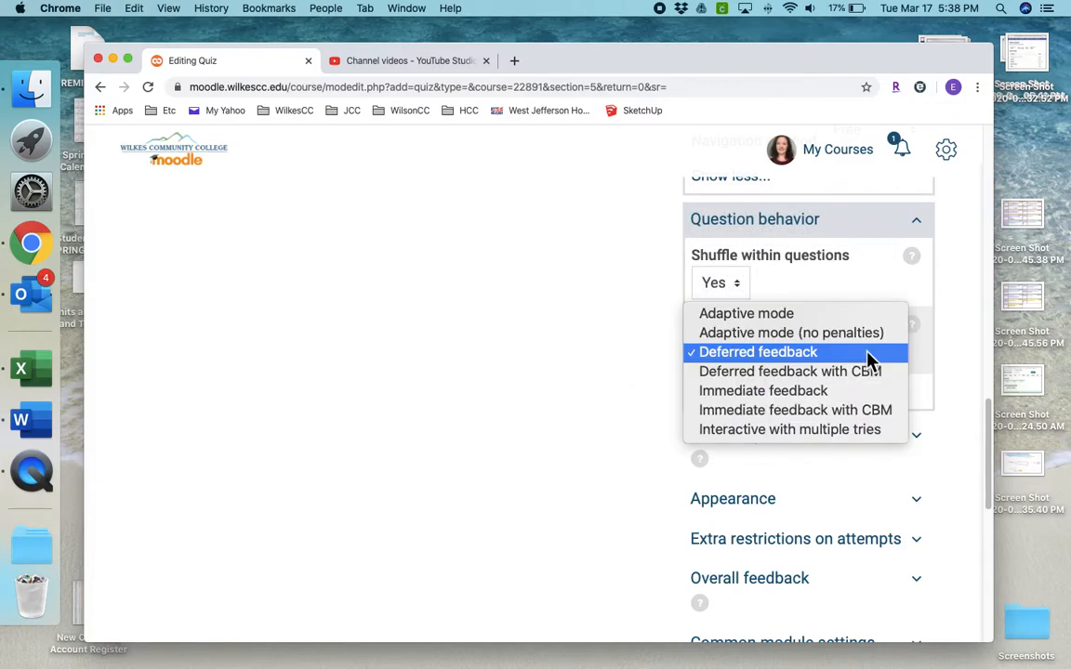
click(786, 442)
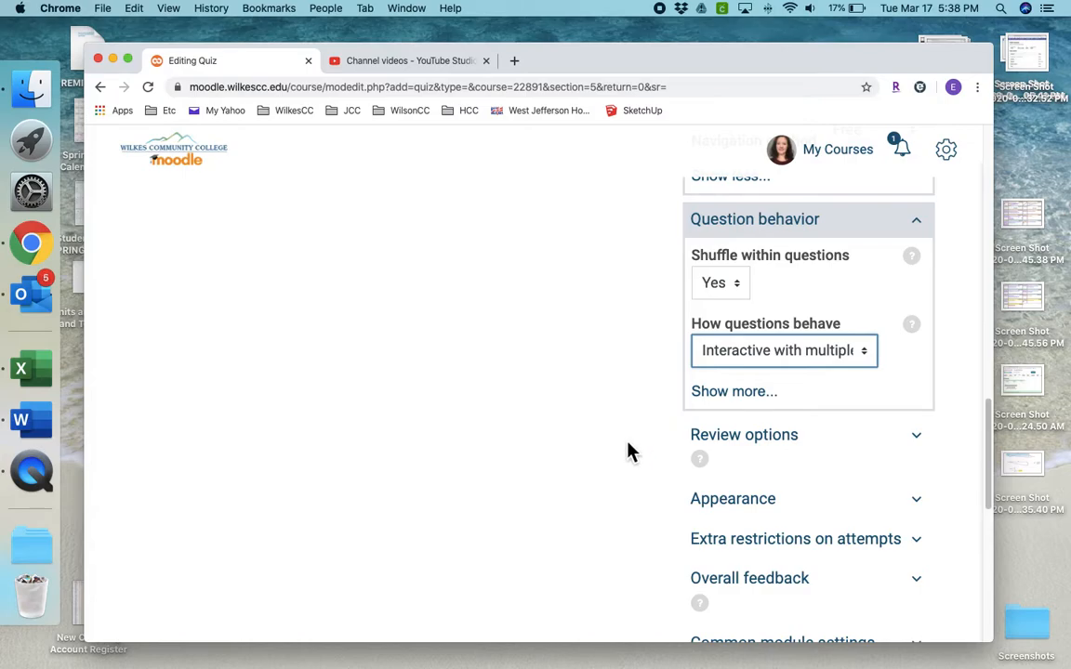
- Enable Specific feedback and General feedback during the attempt in the quiz's review options
scroll(629, 452, down, 2)
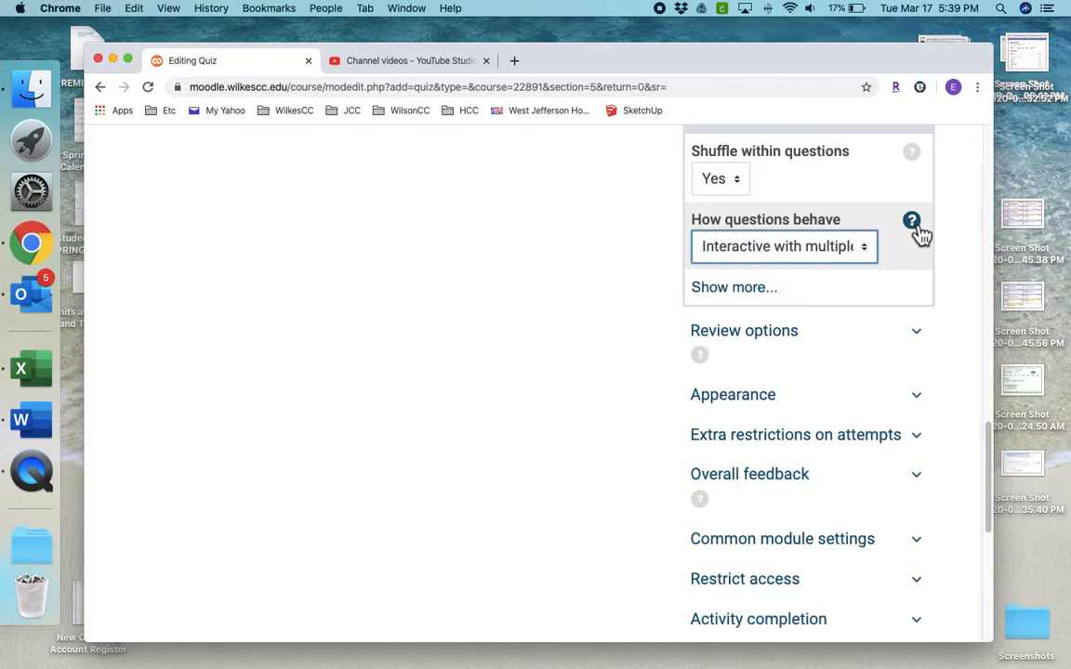
click(917, 333)
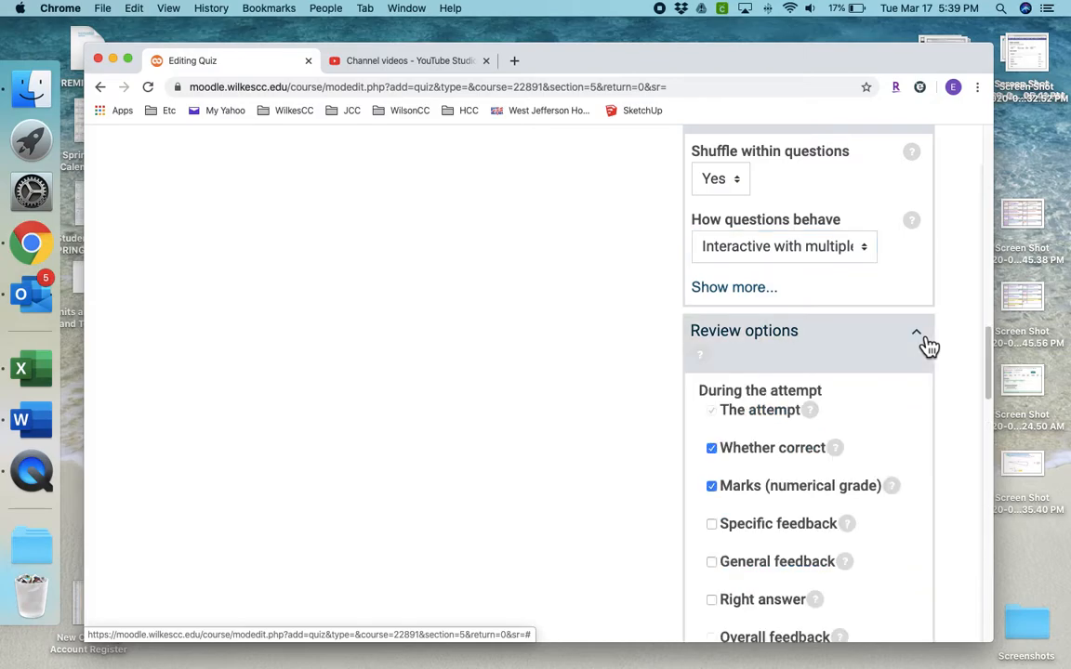
scroll(927, 345, down, 5)
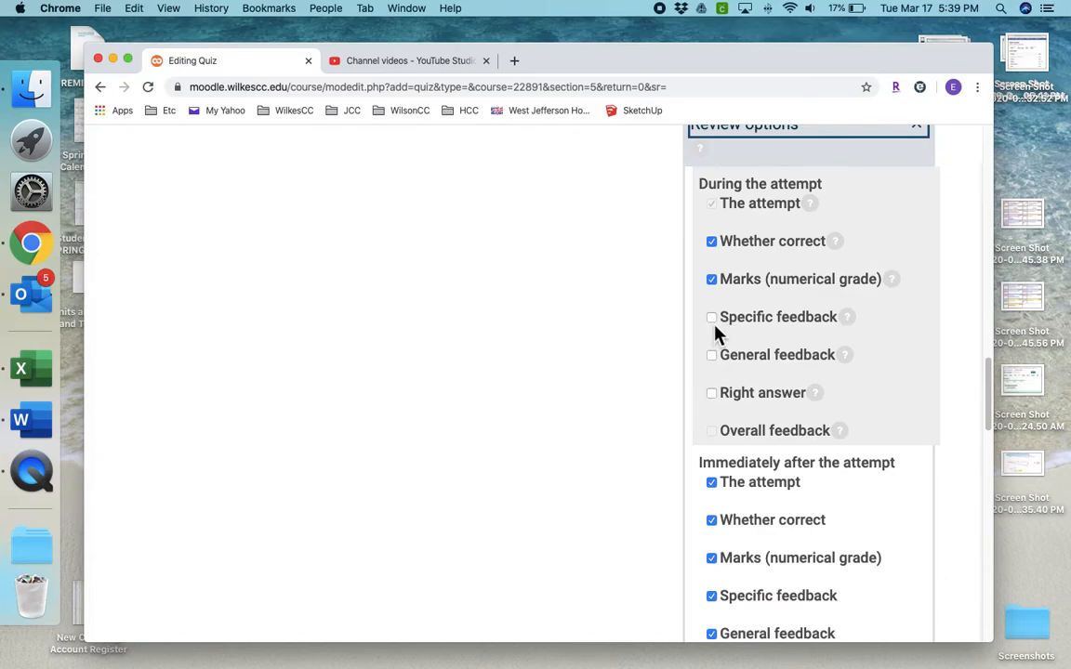
click(713, 322)
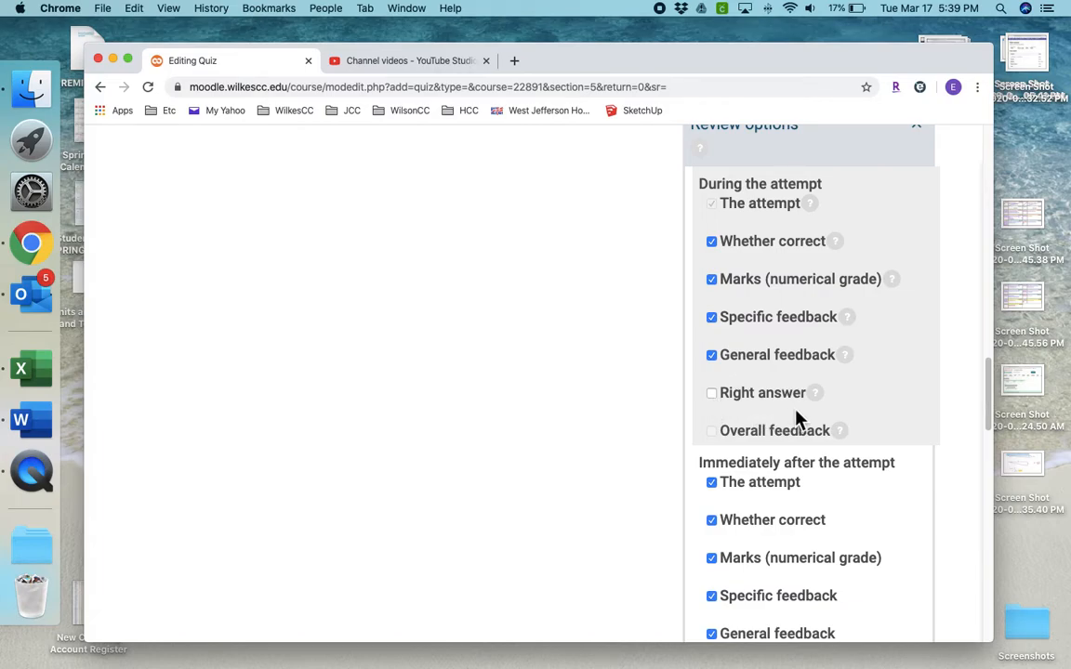
scroll(797, 420, down, 4)
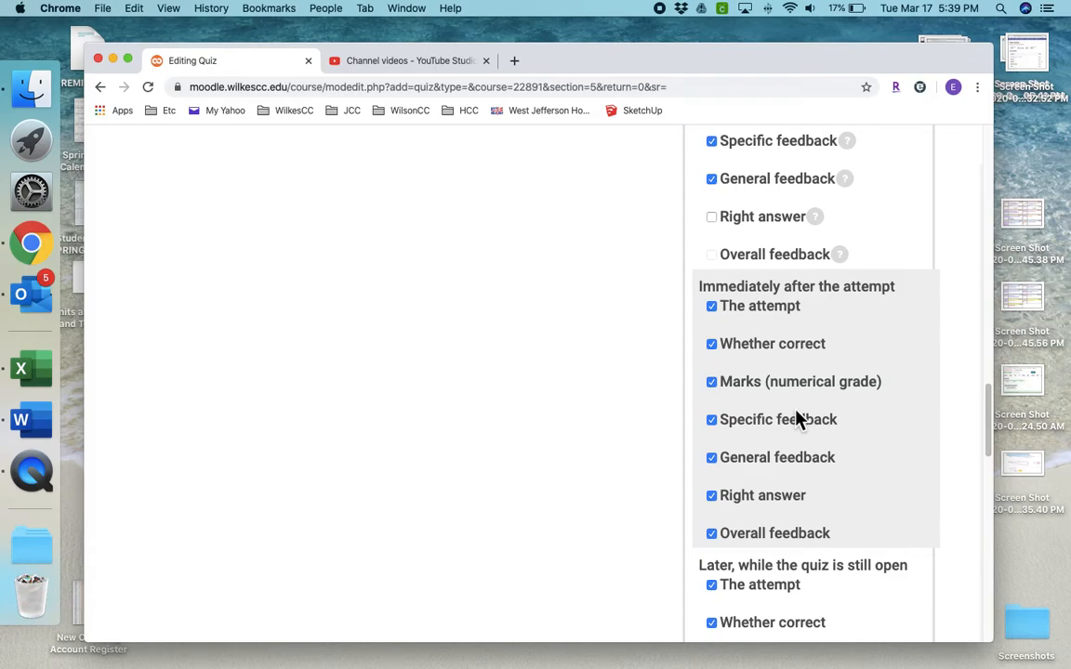
- Disable Right answer in the review options for both Immediately after the attempt and Later, while the quiz is still open
scroll(797, 402, down, 3)
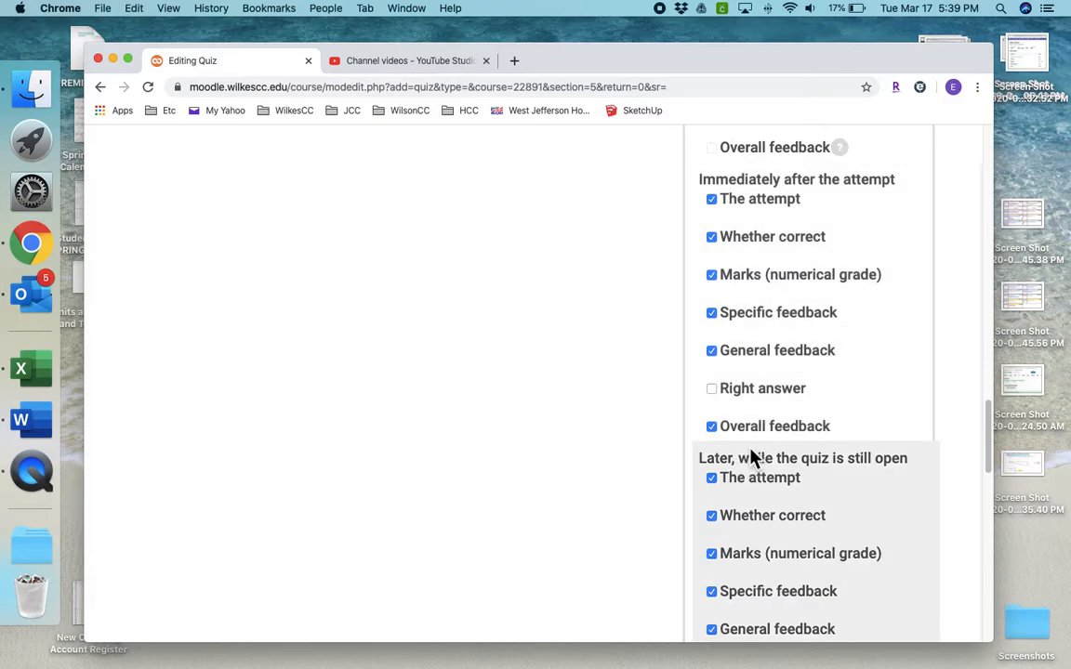
scroll(753, 458, down, 6)
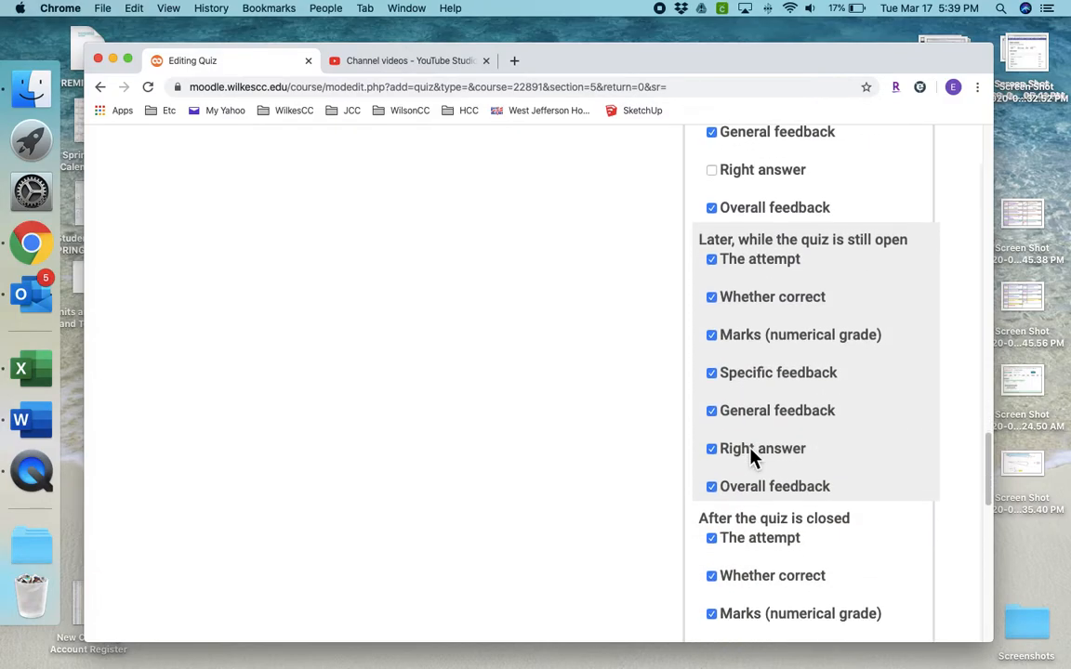
scroll(748, 452, down, 1)
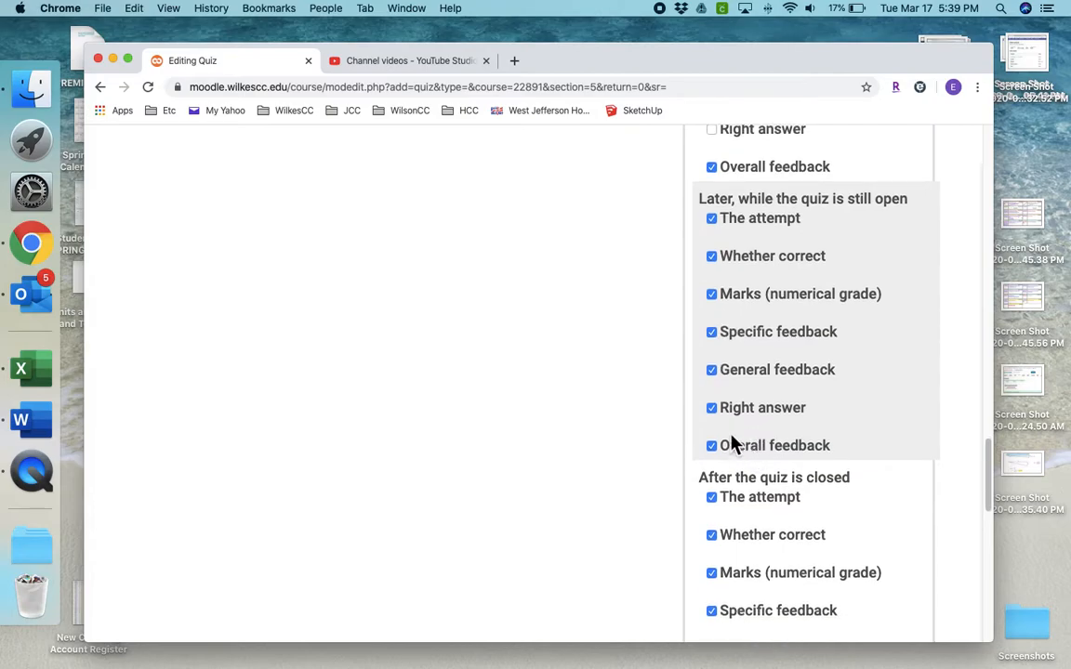
scroll(765, 465, down, 8)
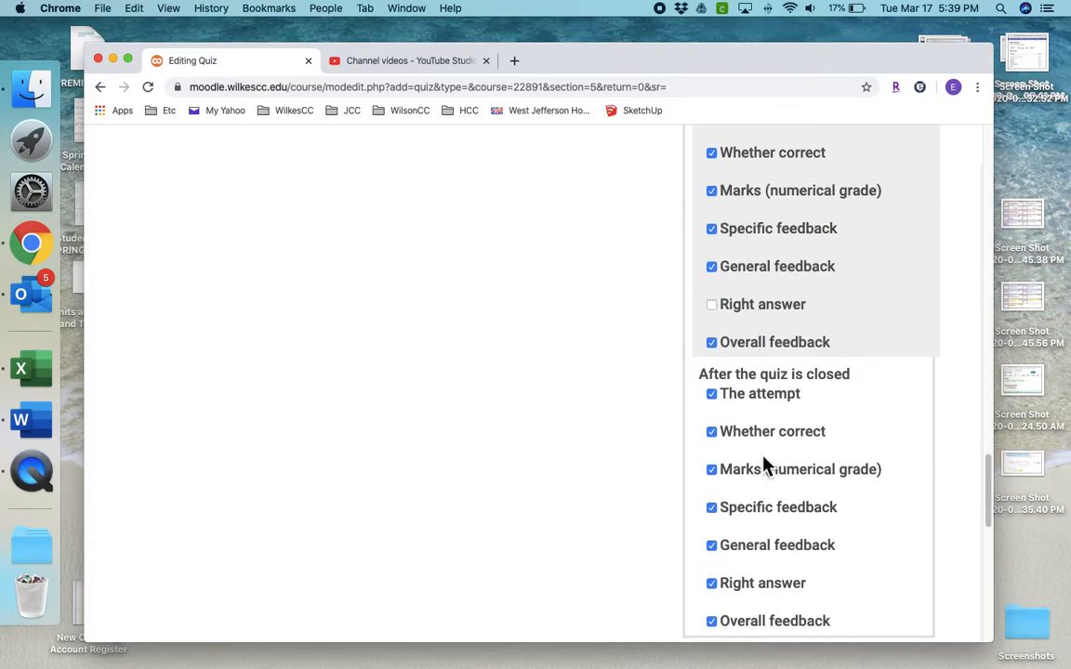
- Examine the quiz's Appearance and Extra restrictions on attempts settings without changing them
scroll(764, 465, down, 3)
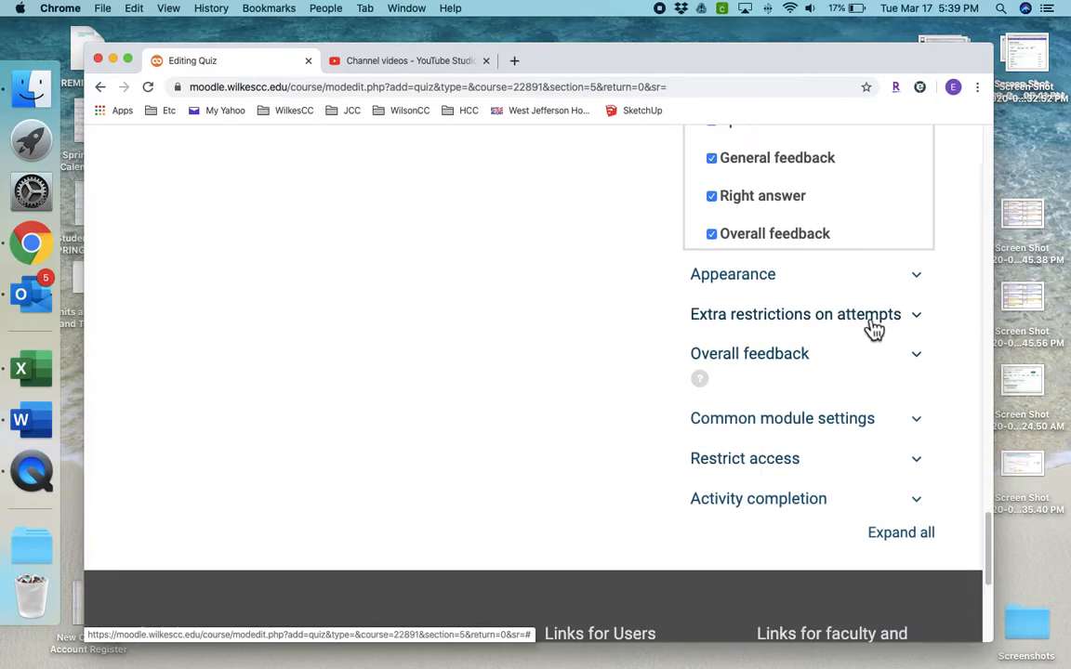
click(923, 285)
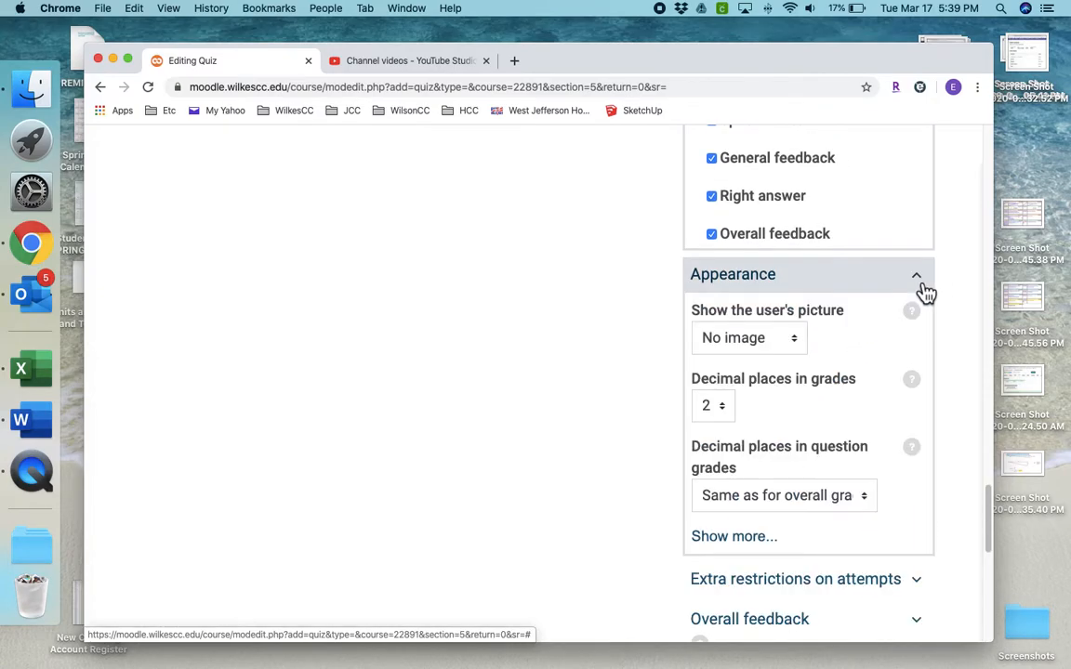
click(925, 292)
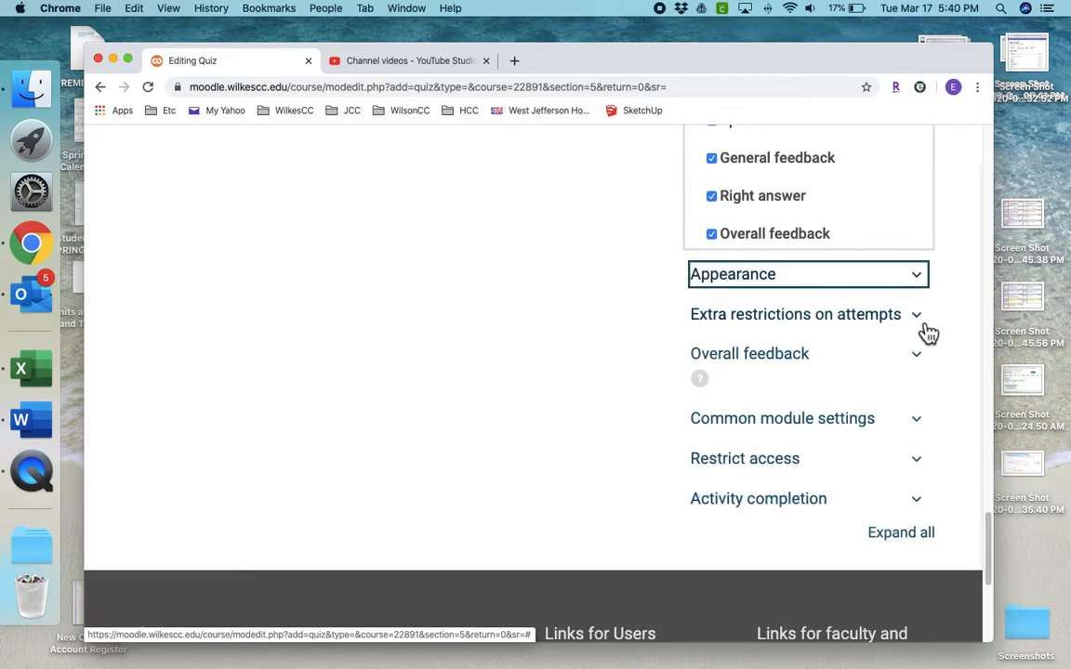
click(927, 330)
click(927, 332)
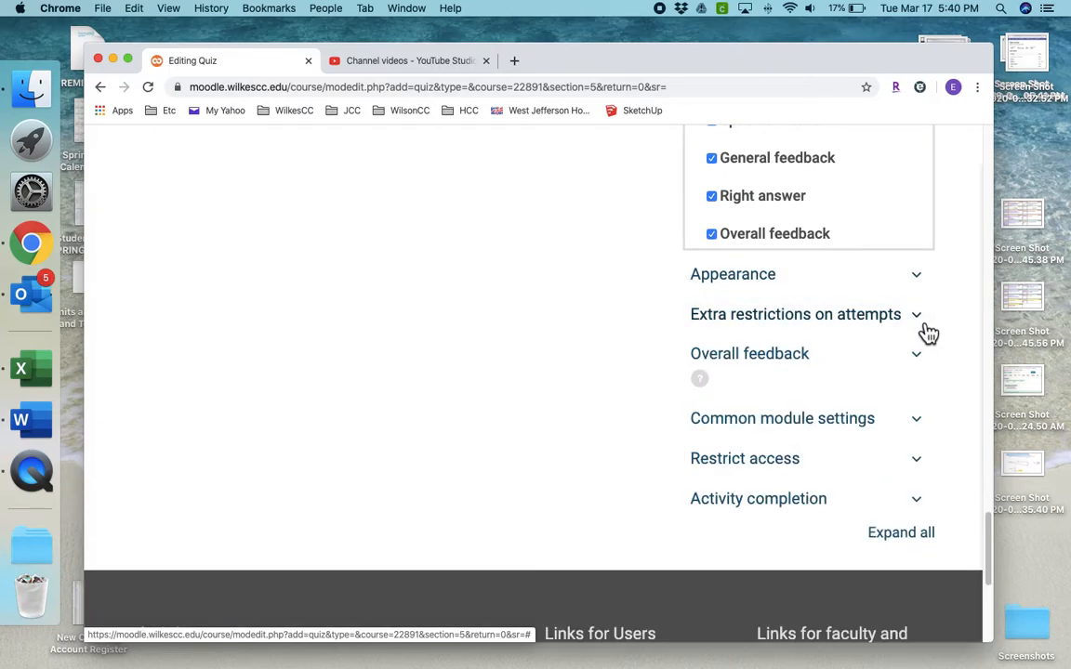
- Examine the Overall feedback settings with their grade boundaries and feedback fields, and collapse the section
click(927, 371)
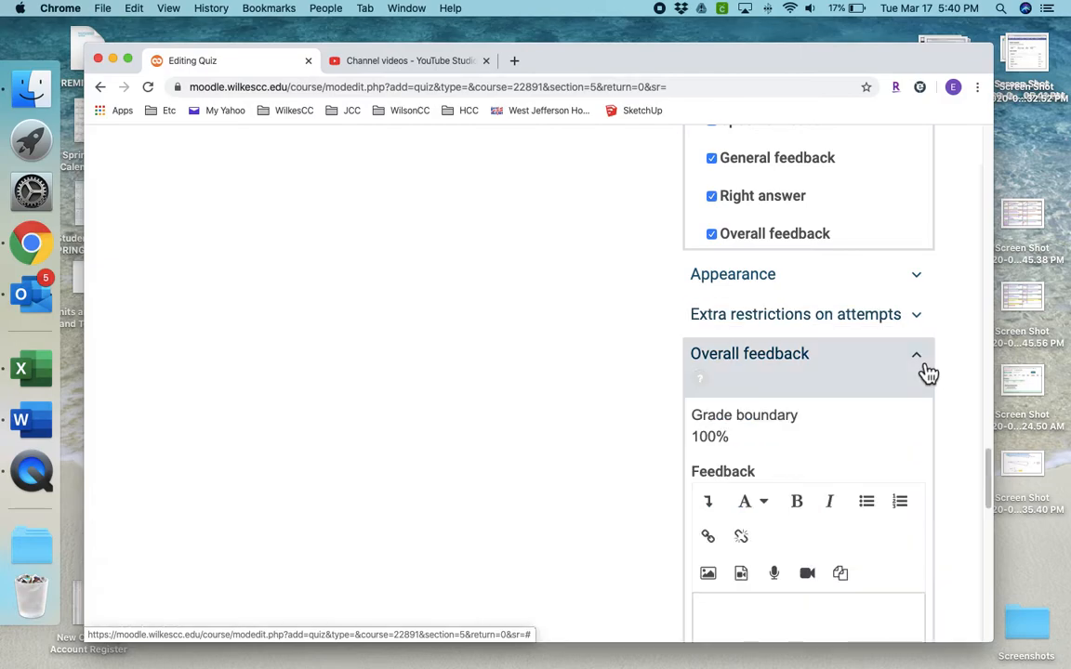
click(927, 372)
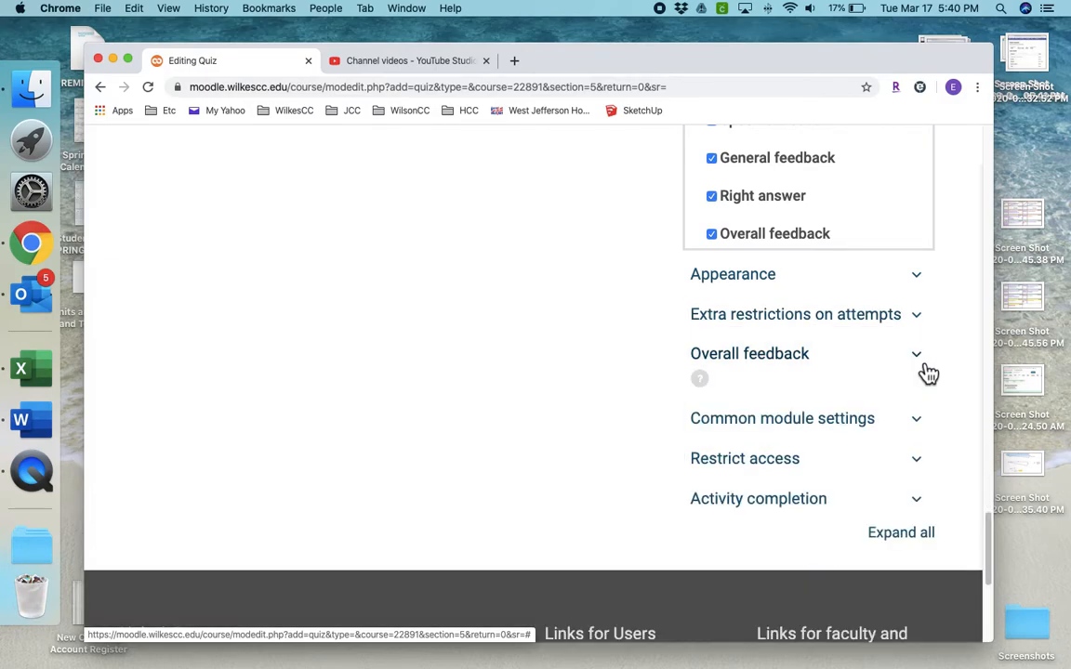
click(928, 372)
scroll(925, 372, down, 4)
scroll(922, 370, up, 3)
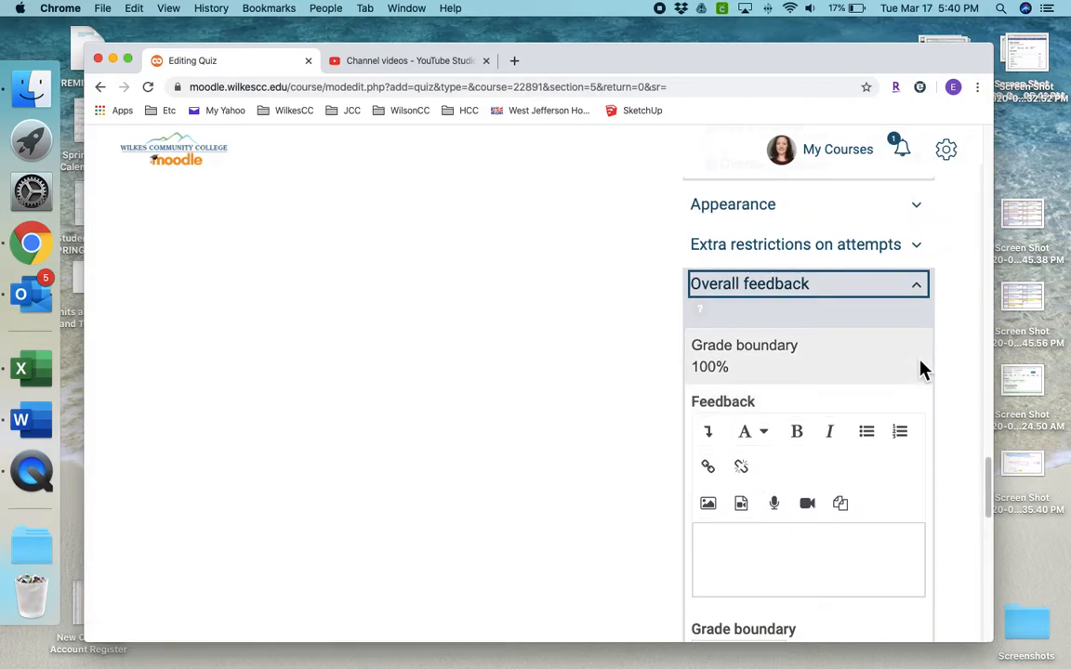
click(928, 292)
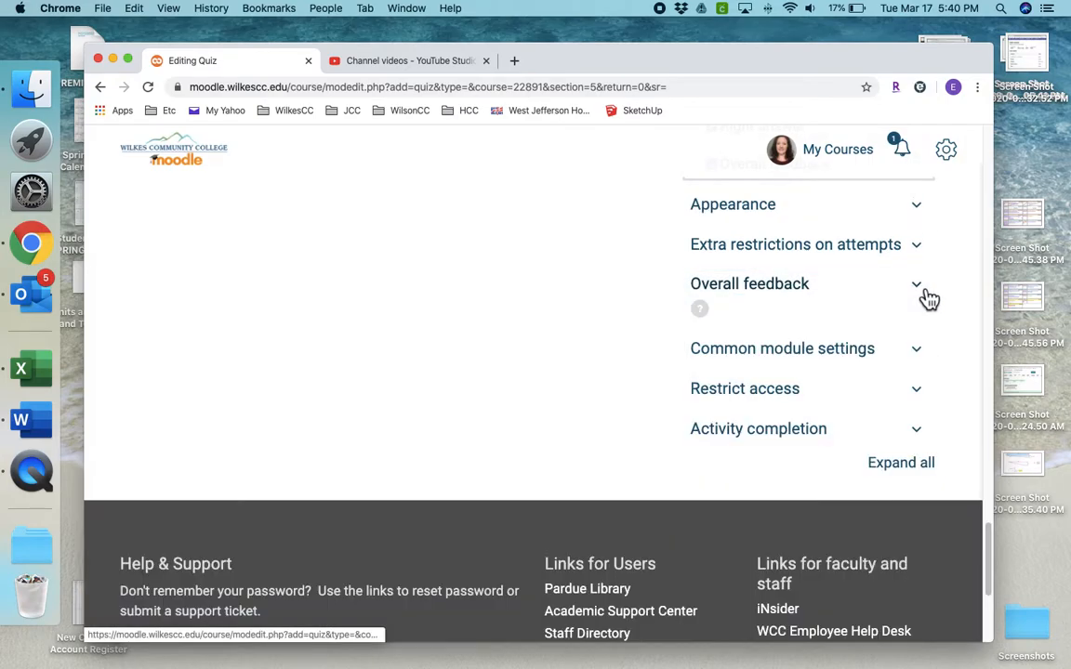
- Examine the Common module settings and Restrict access sections, collapsing each one unchanged
click(928, 356)
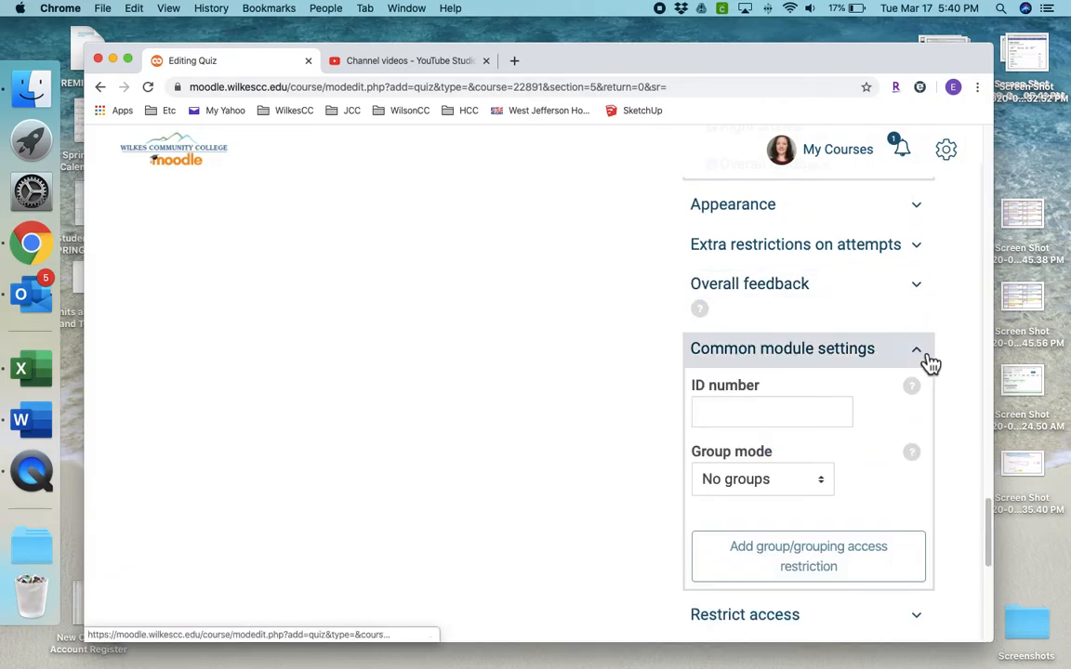
click(929, 363)
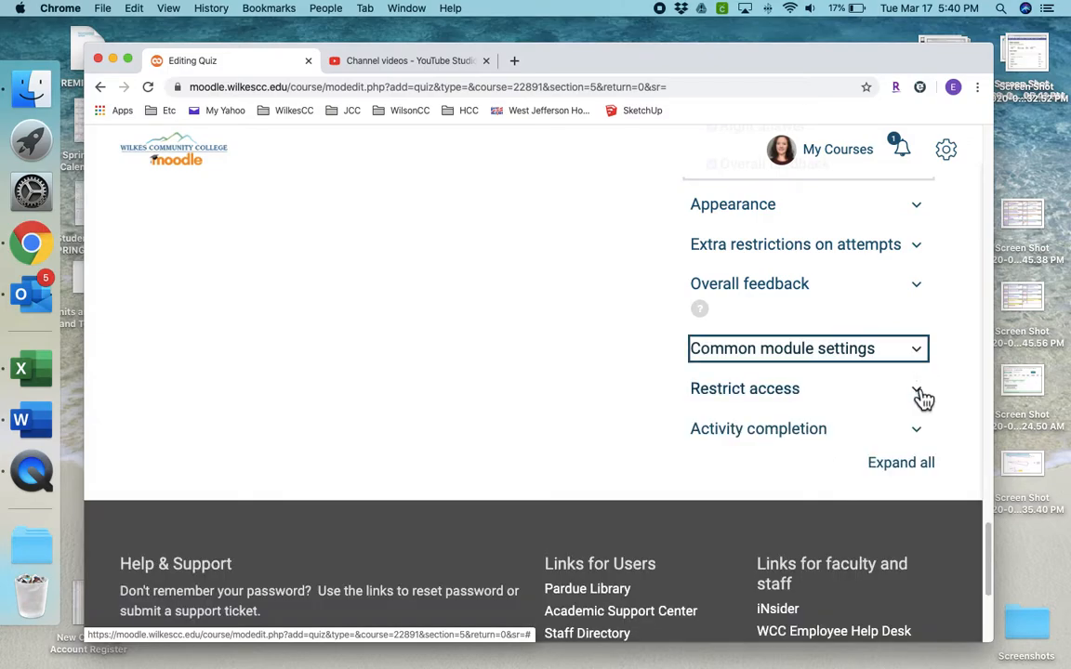
click(920, 395)
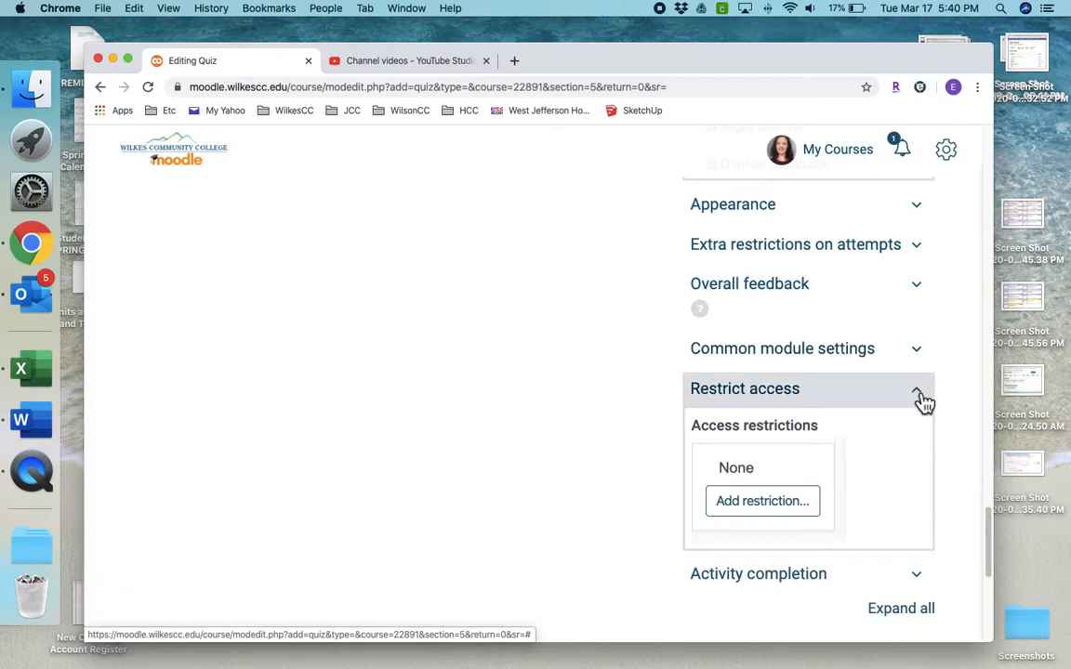
click(923, 400)
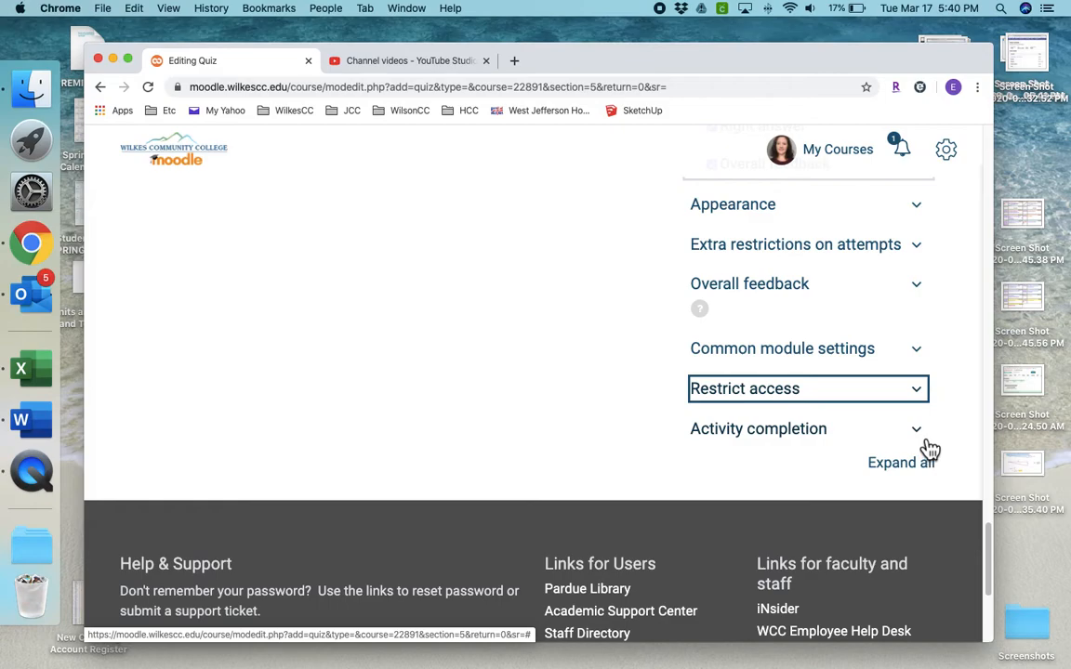
- Set the activity's completion tracking to Show activity as complete when conditions are met
click(929, 446)
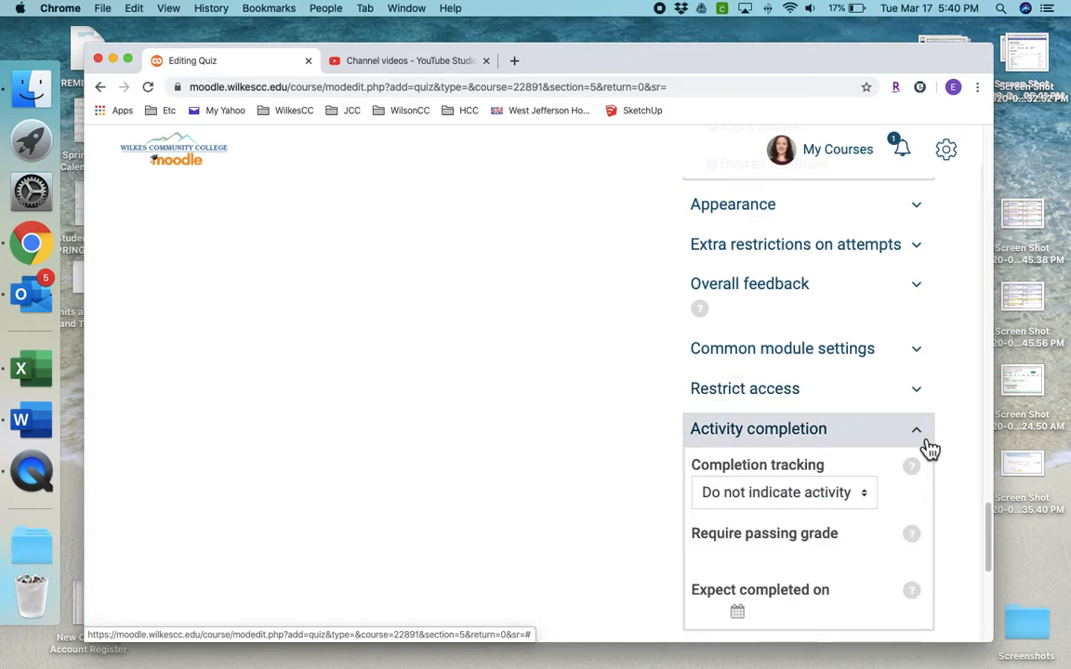
click(866, 500)
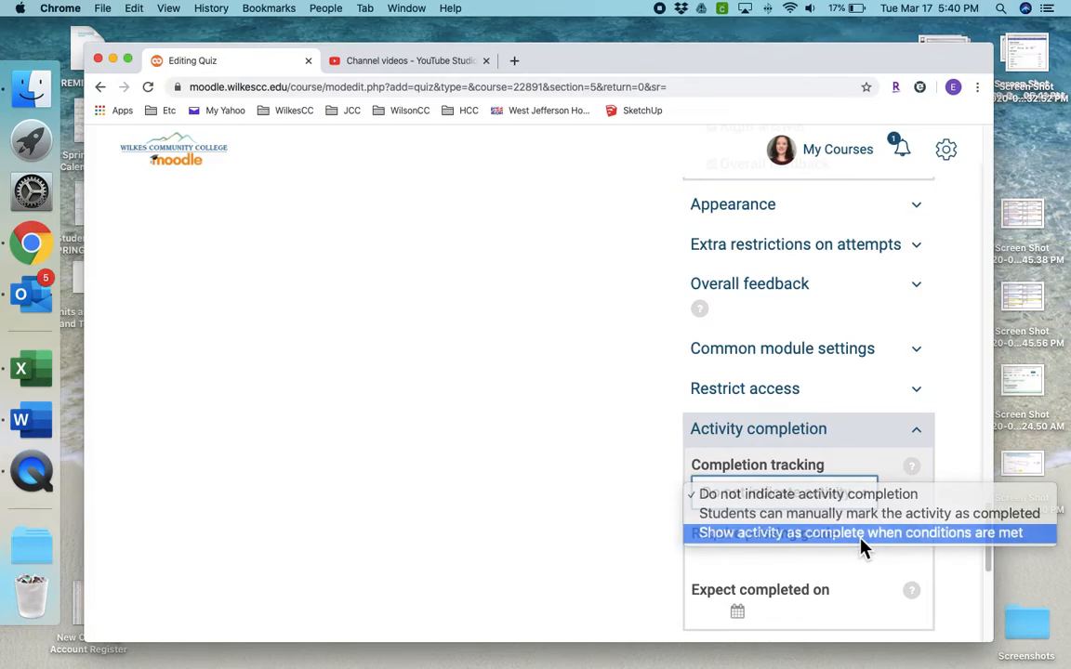
click(860, 537)
scroll(874, 541, down, 3)
scroll(873, 541, down, 3)
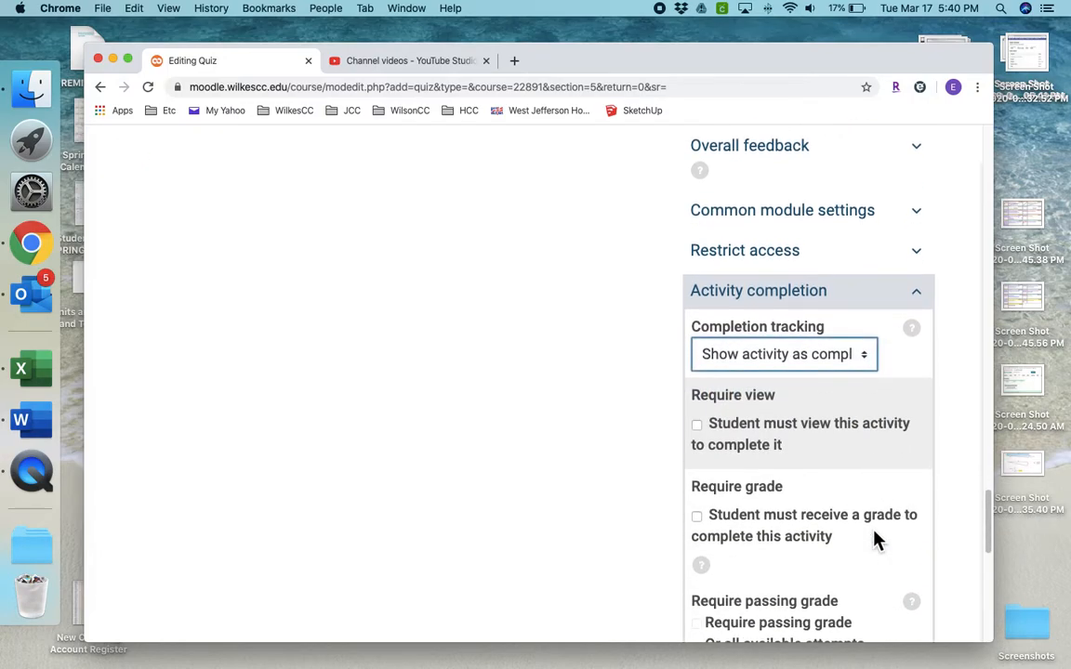
- Set the quiz's grade to pass to 60 in the grade settings
scroll(873, 541, up, 10)
scroll(873, 541, up, 15)
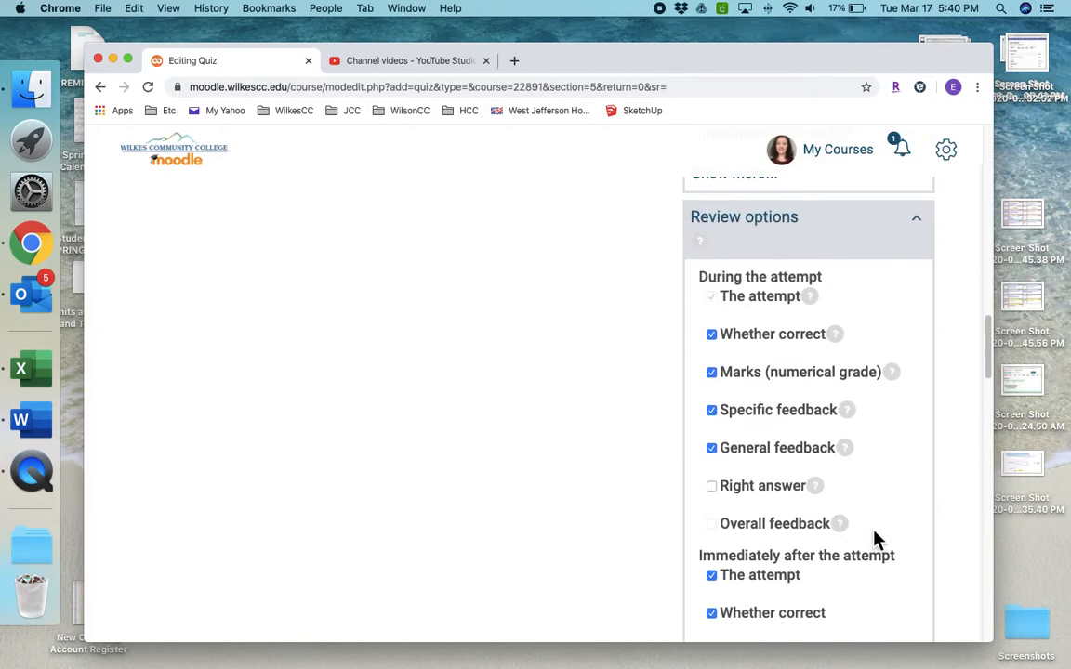
scroll(874, 541, up, 5)
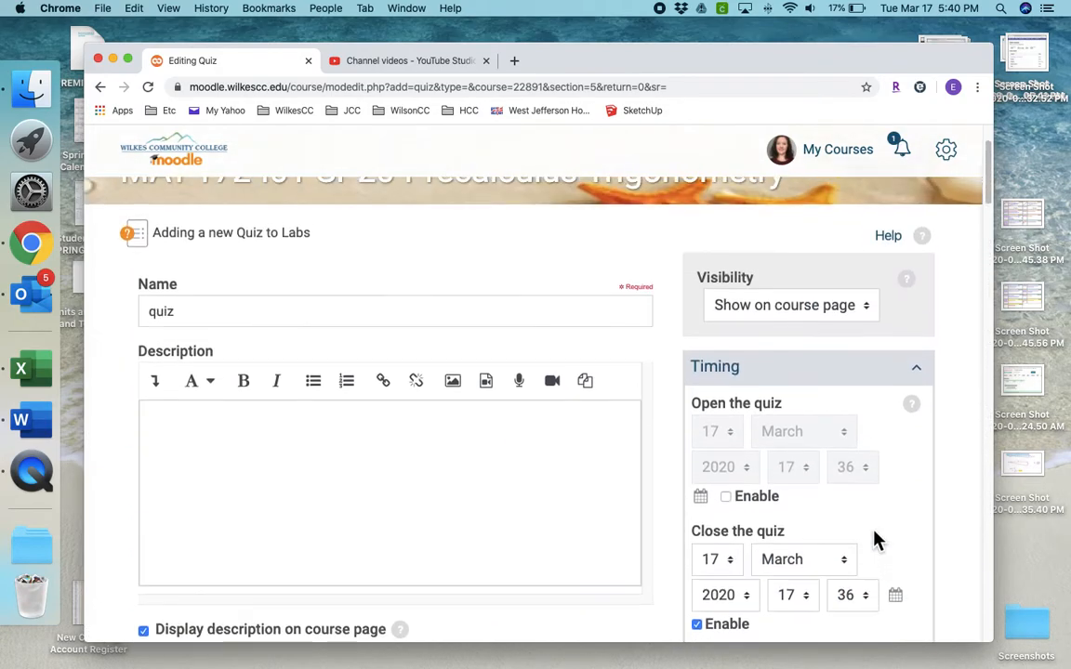
scroll(874, 541, down, 5)
scroll(874, 541, up, 1)
scroll(873, 540, down, 3)
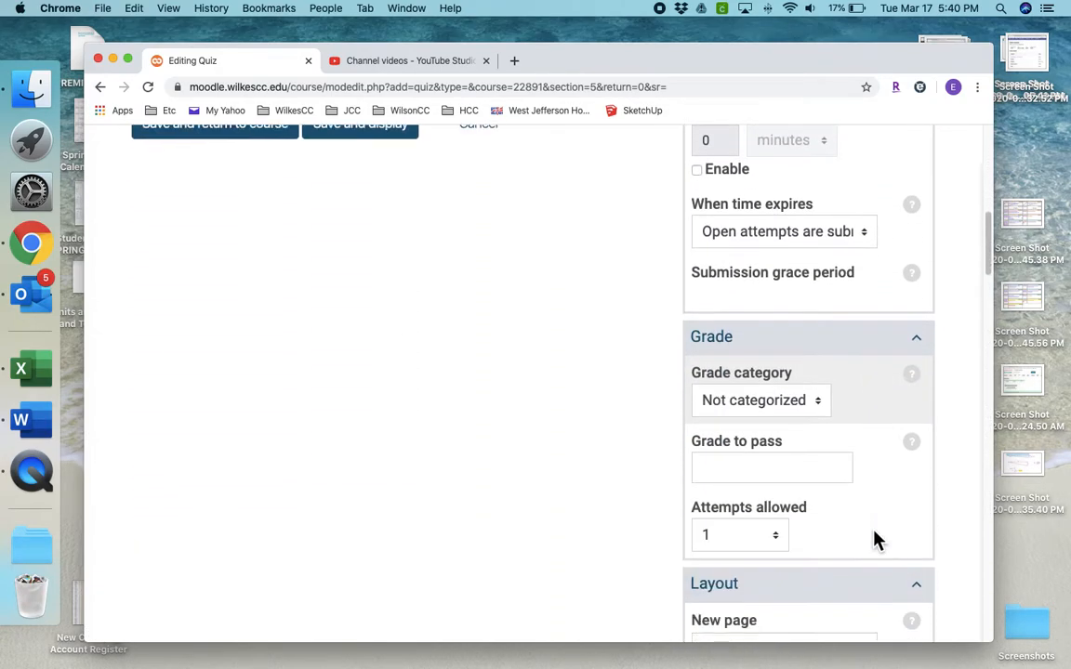
click(759, 467)
text(60)
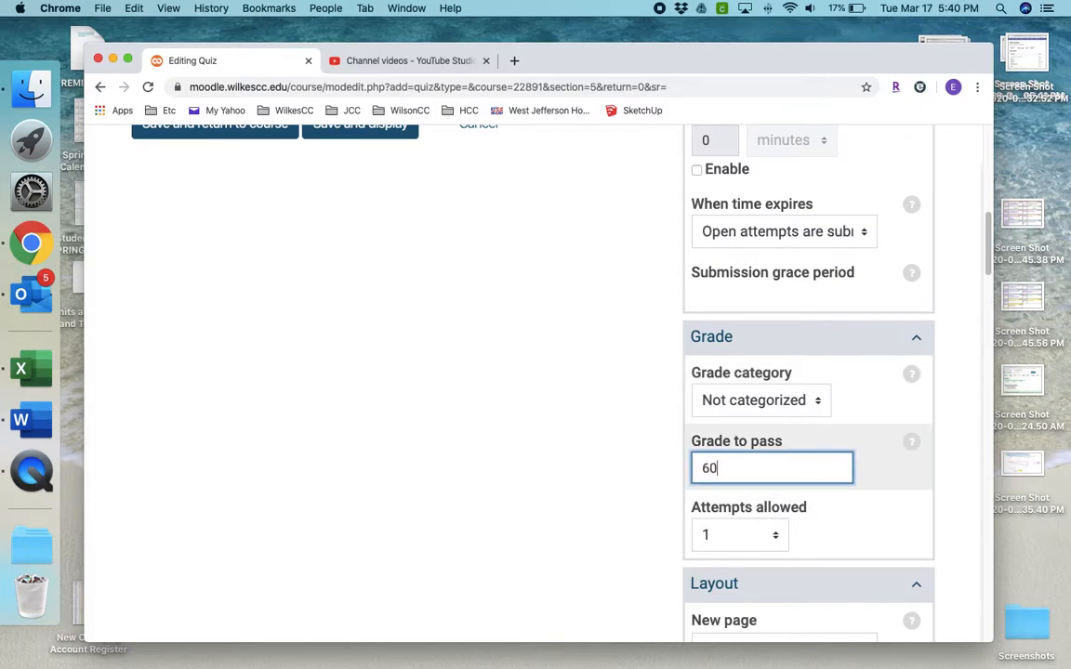
- Require students to receive a grade and to reach the passing grade to complete the activity
scroll(758, 468, down, 15)
scroll(758, 468, up, 6)
scroll(758, 468, down, 3)
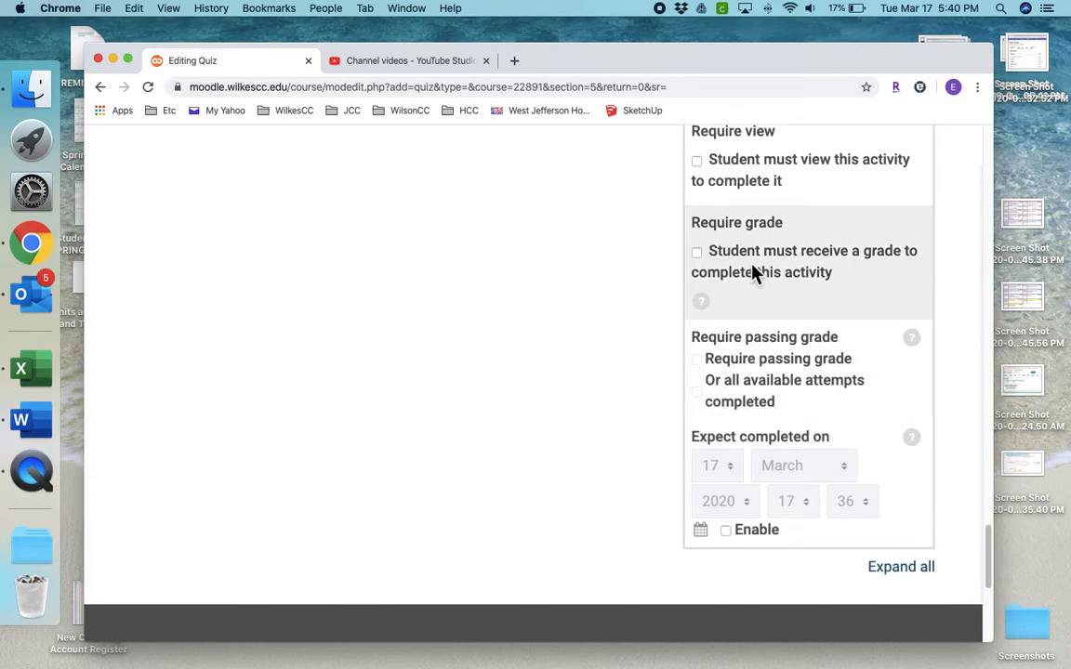
click(698, 254)
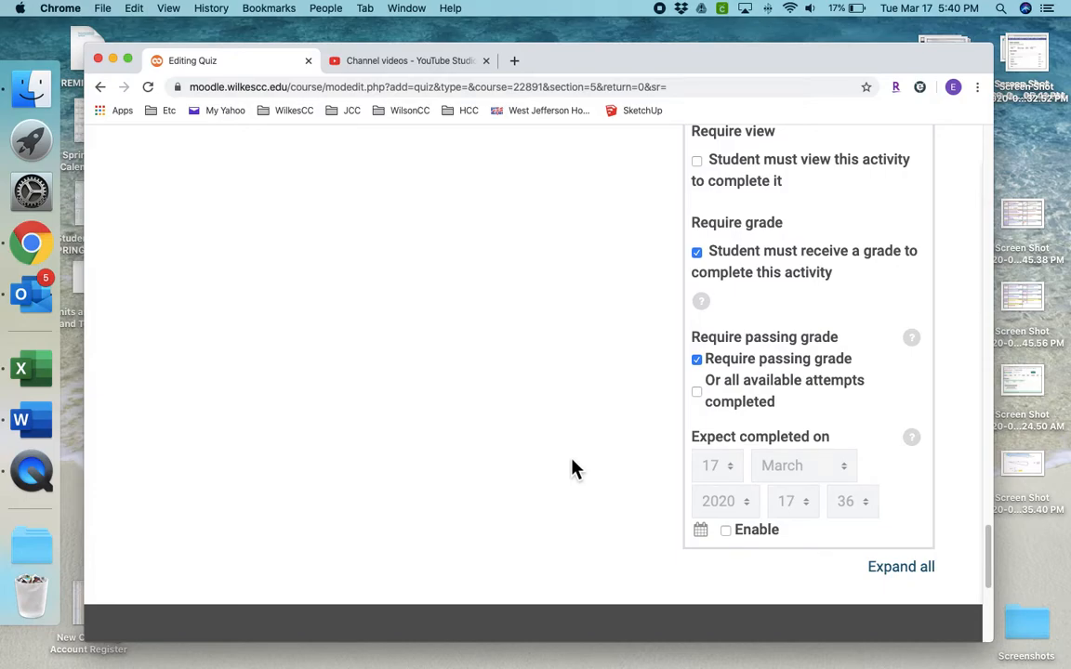
- Save the quiz settings and display the quiz
scroll(573, 468, up, 15)
scroll(574, 467, up, 10)
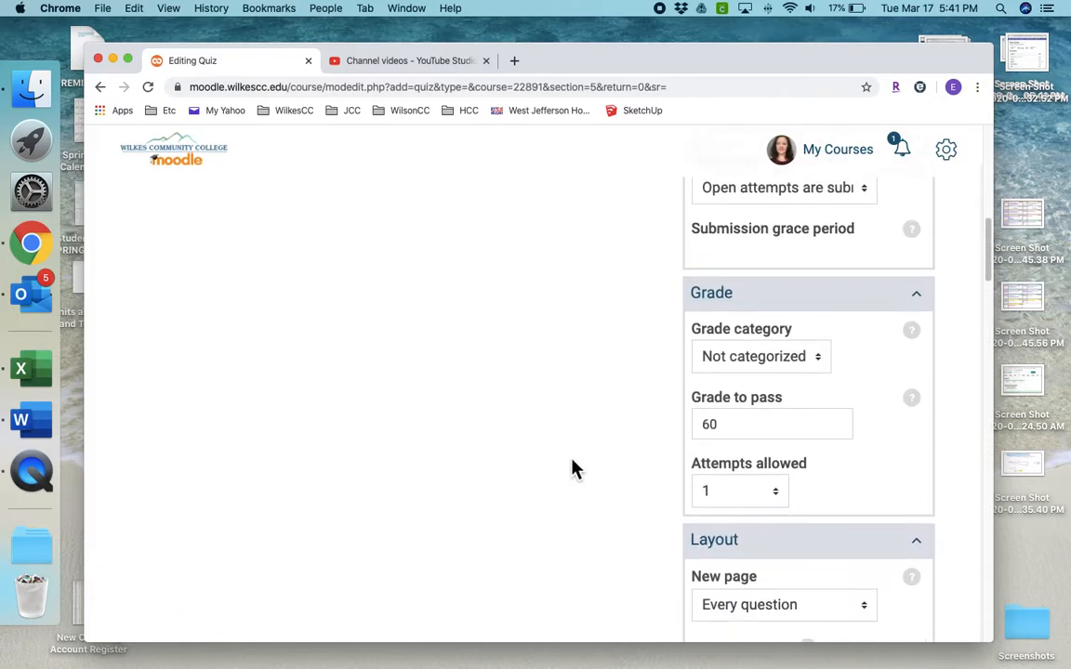
scroll(573, 468, down, 8)
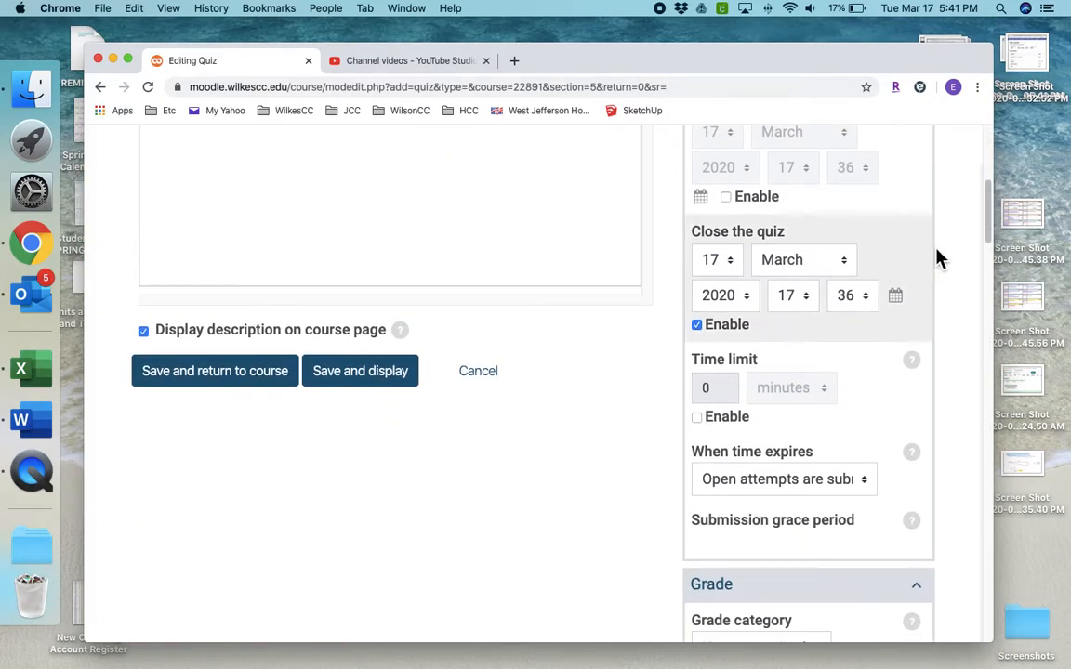
click(383, 391)
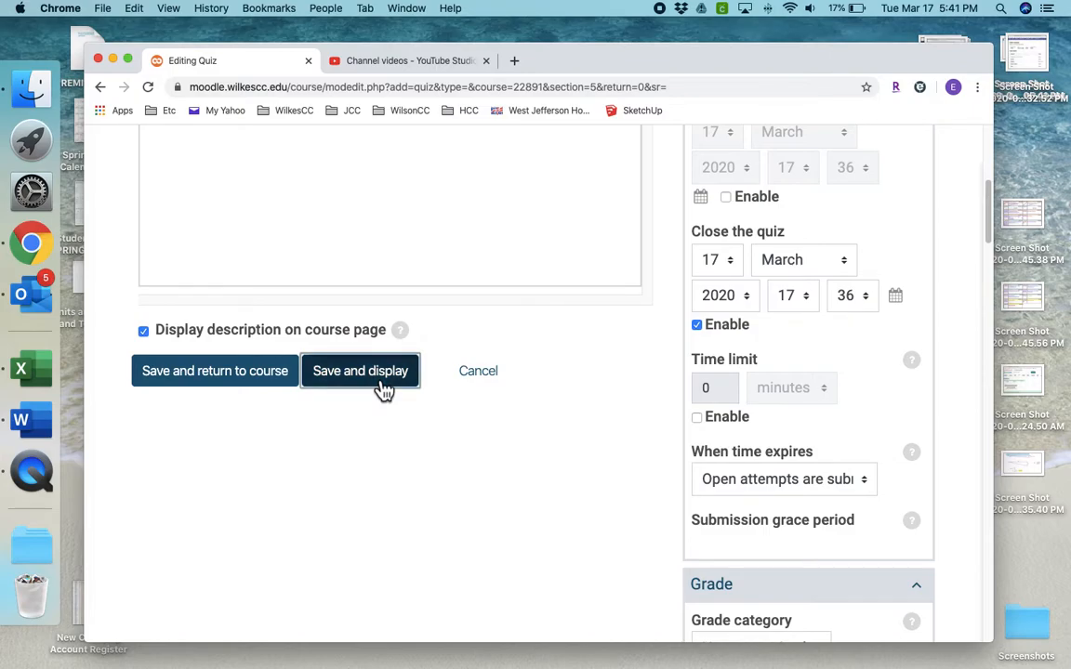
click(383, 390)
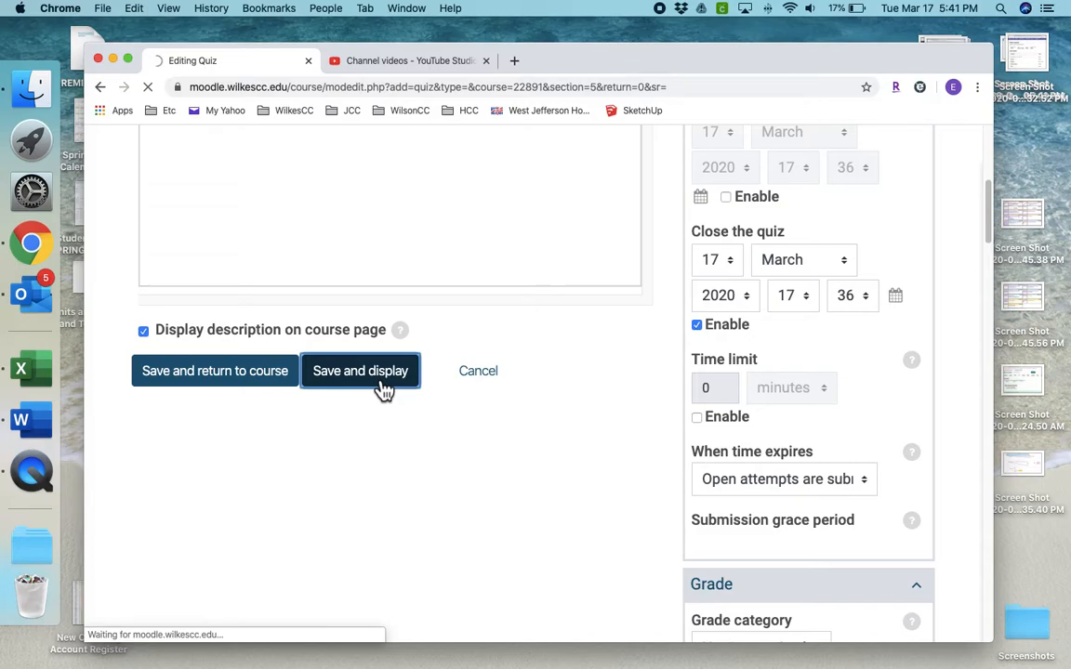
- Edit the quiz's contents and bring up the choice of question types for a new question
scroll(383, 390, down, 3)
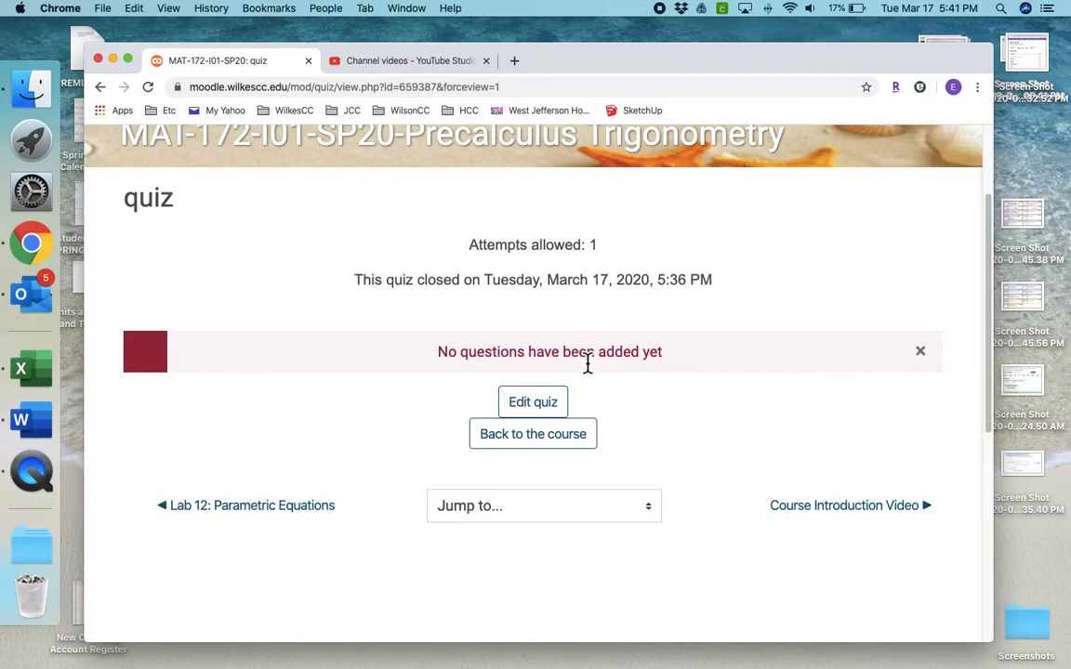
click(541, 410)
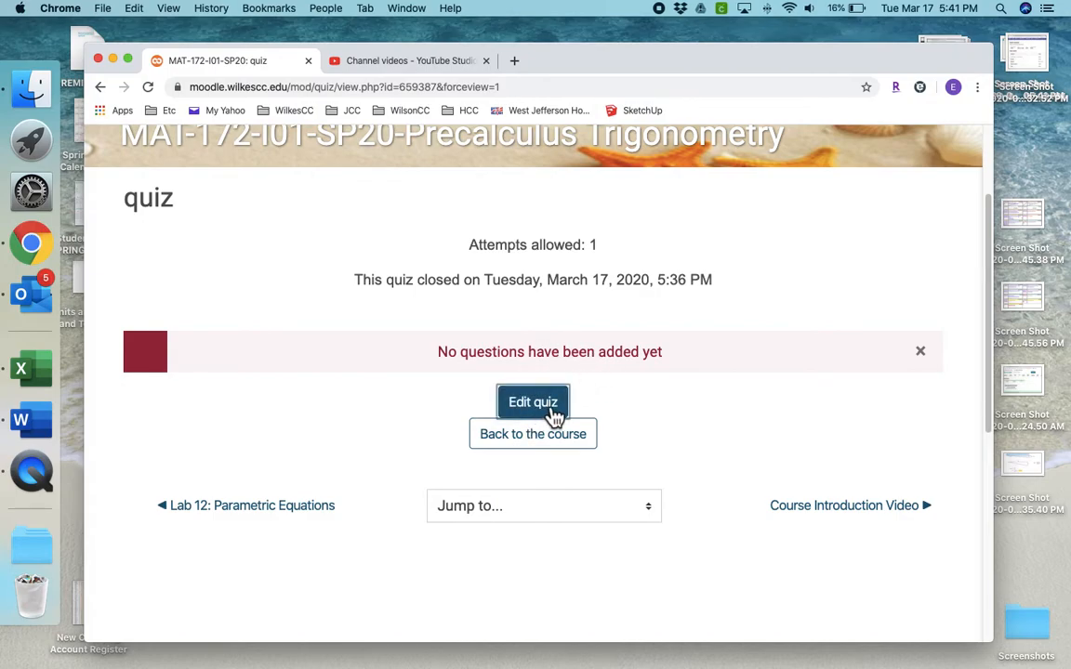
click(555, 415)
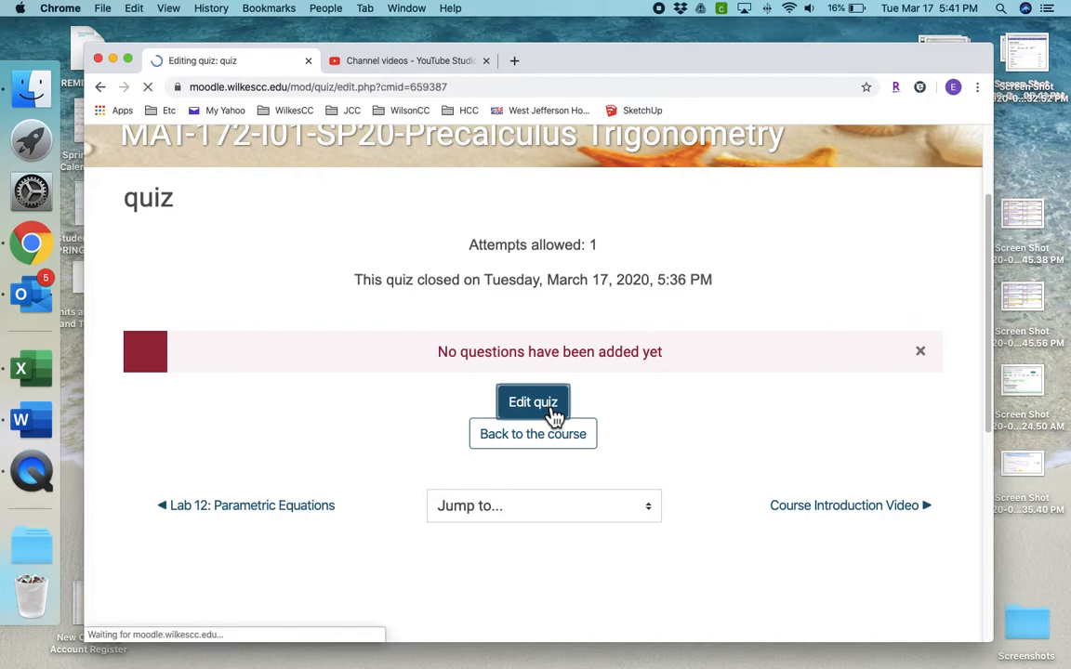
scroll(555, 417, down, 3)
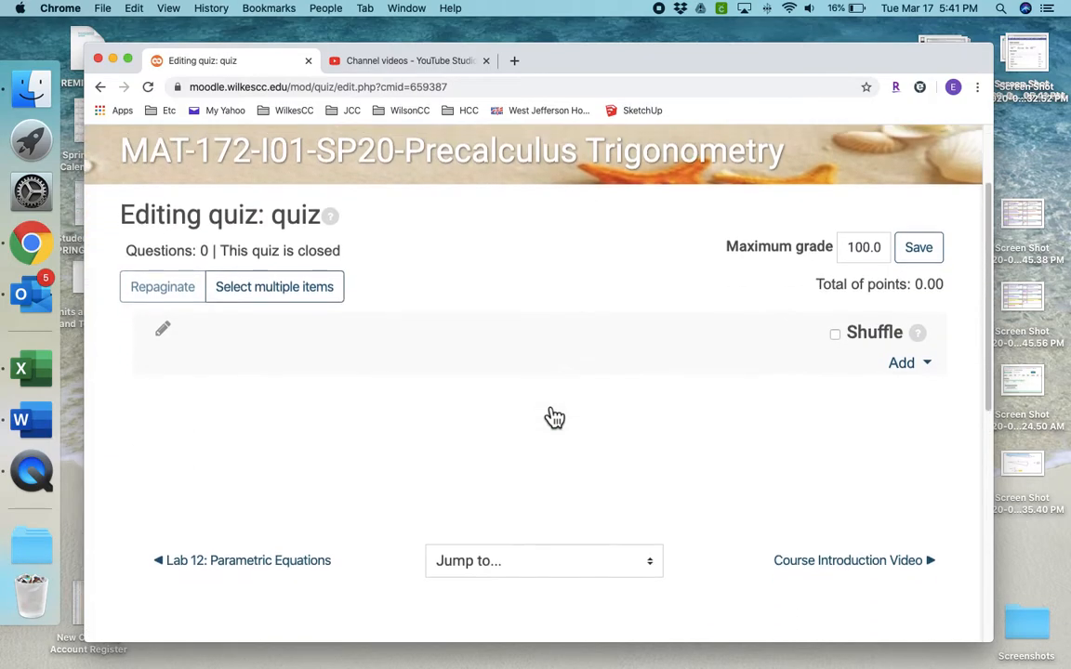
click(919, 370)
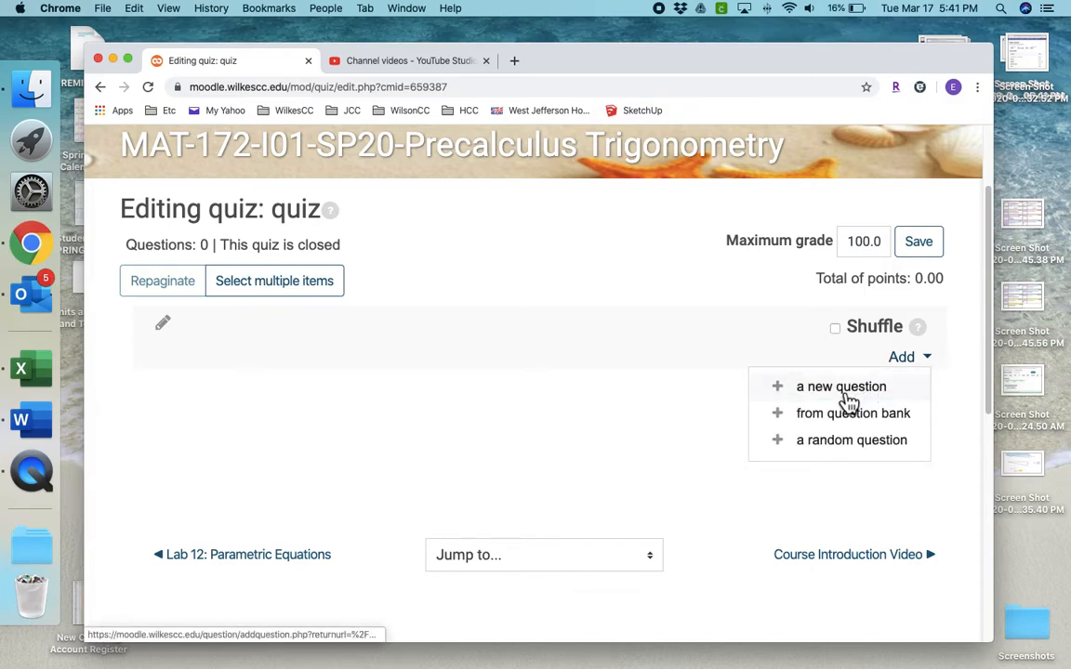
click(818, 388)
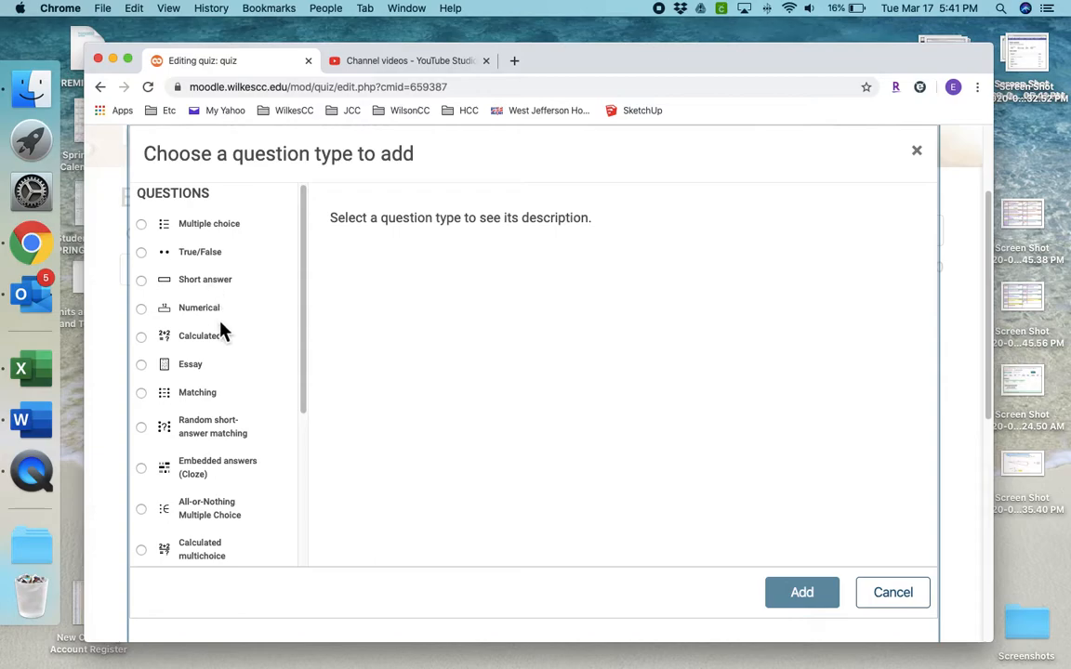
- Look through the list of available question types, from Multiple choice to Description
scroll(223, 495, down, 6)
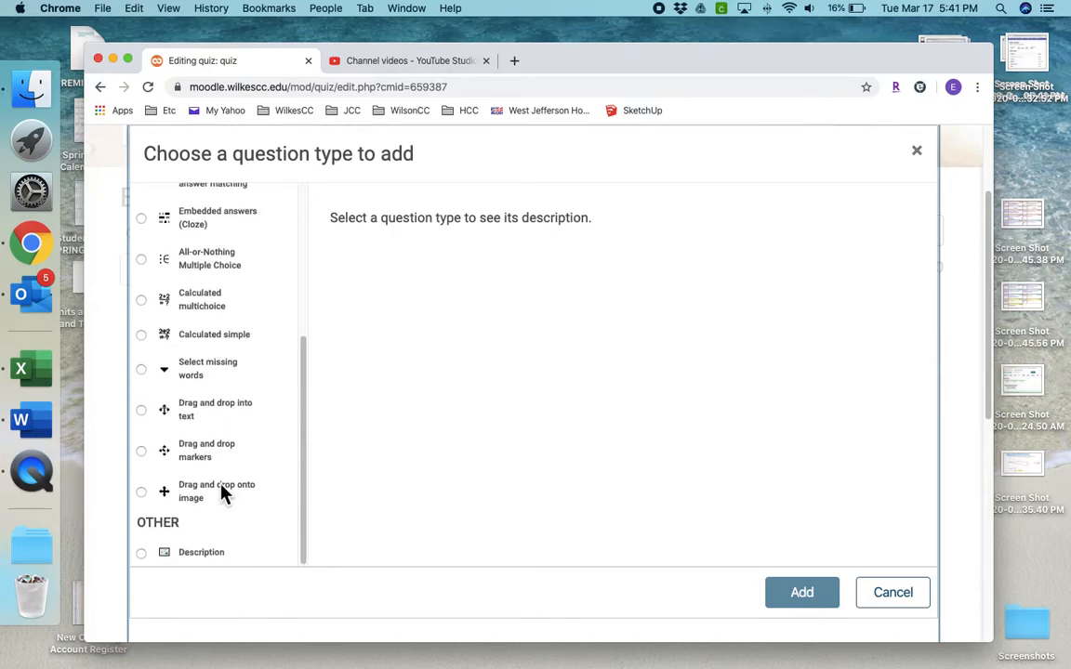
scroll(223, 495, up, 2)
scroll(224, 494, up, 5)
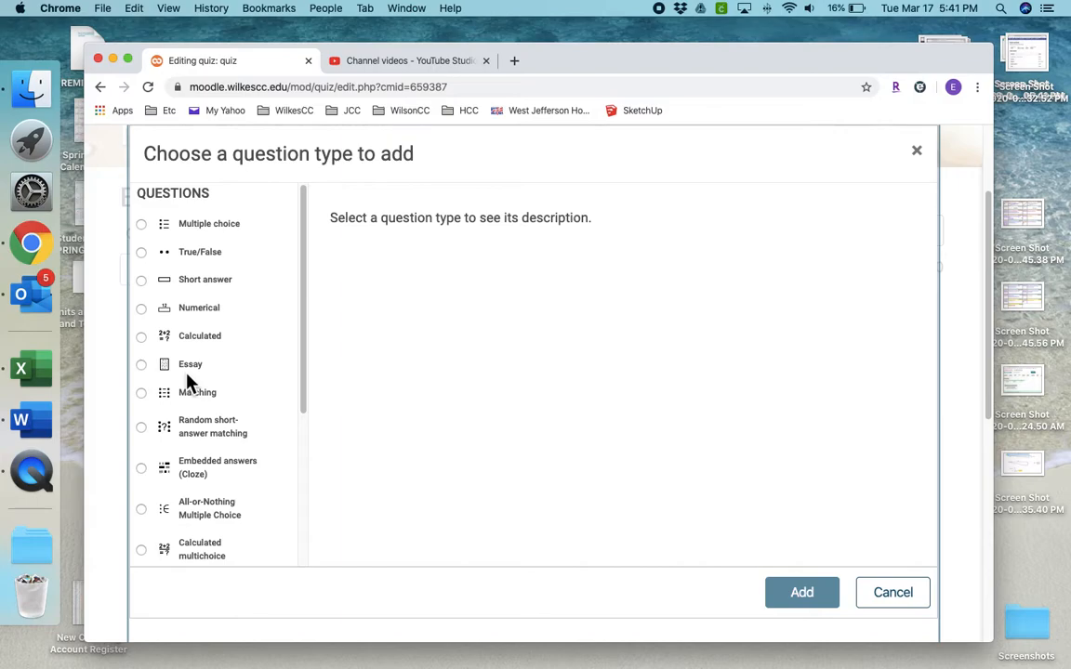
scroll(189, 381, down, 5)
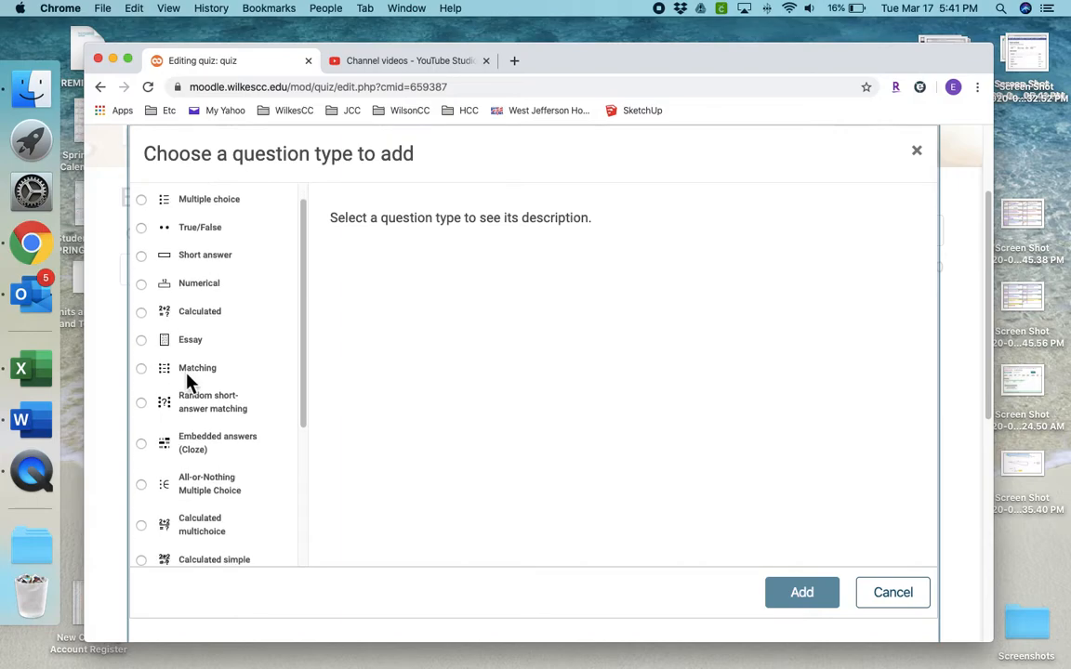
scroll(189, 381, down, 2)
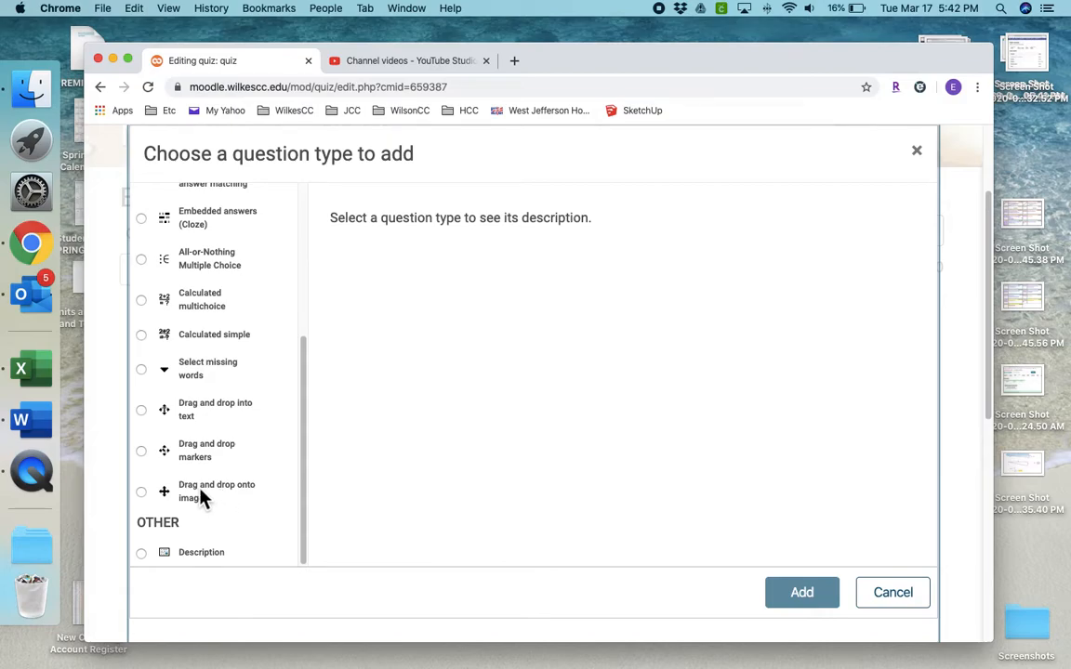
scroll(203, 499, up, 4)
scroll(202, 499, up, 1)
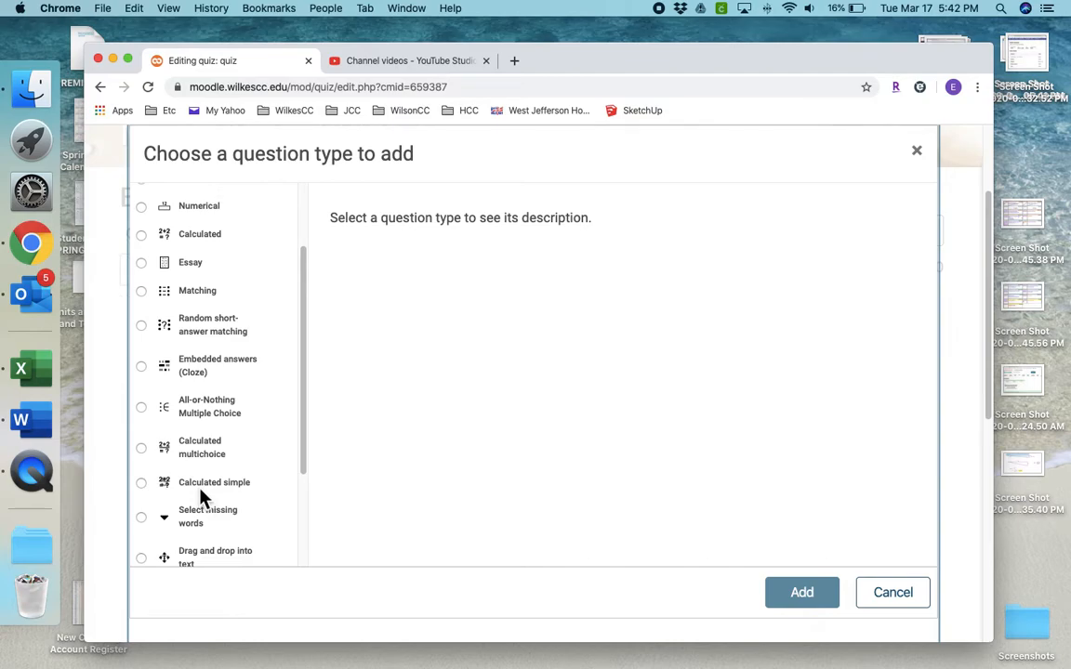
scroll(203, 499, up, 4)
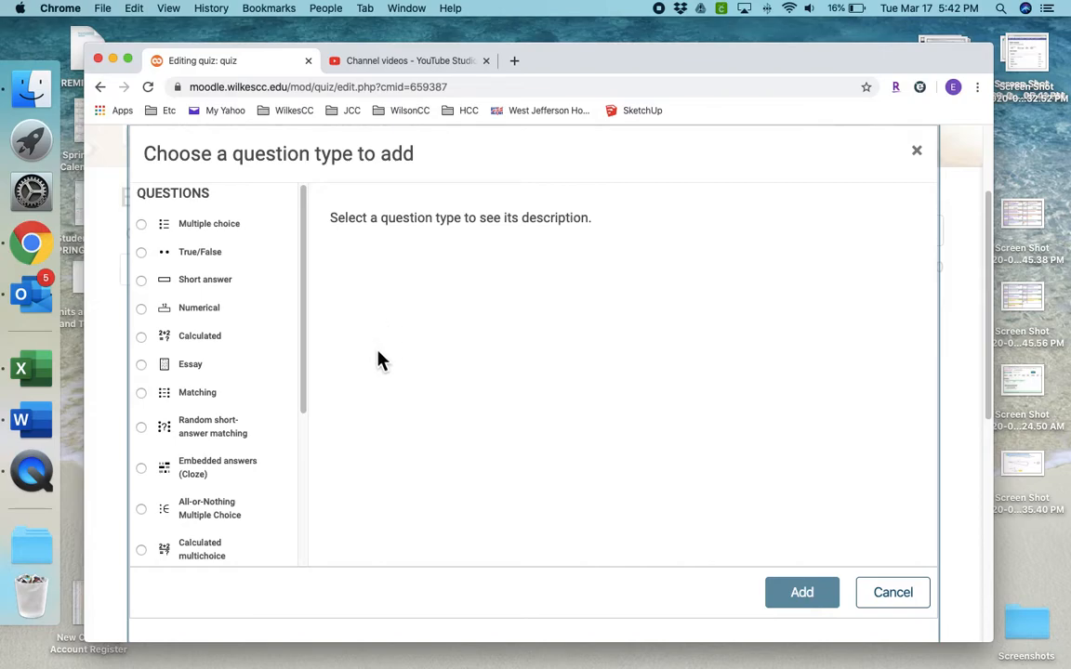
- Add a short answer question named 1 with the question text "egarega"
click(142, 282)
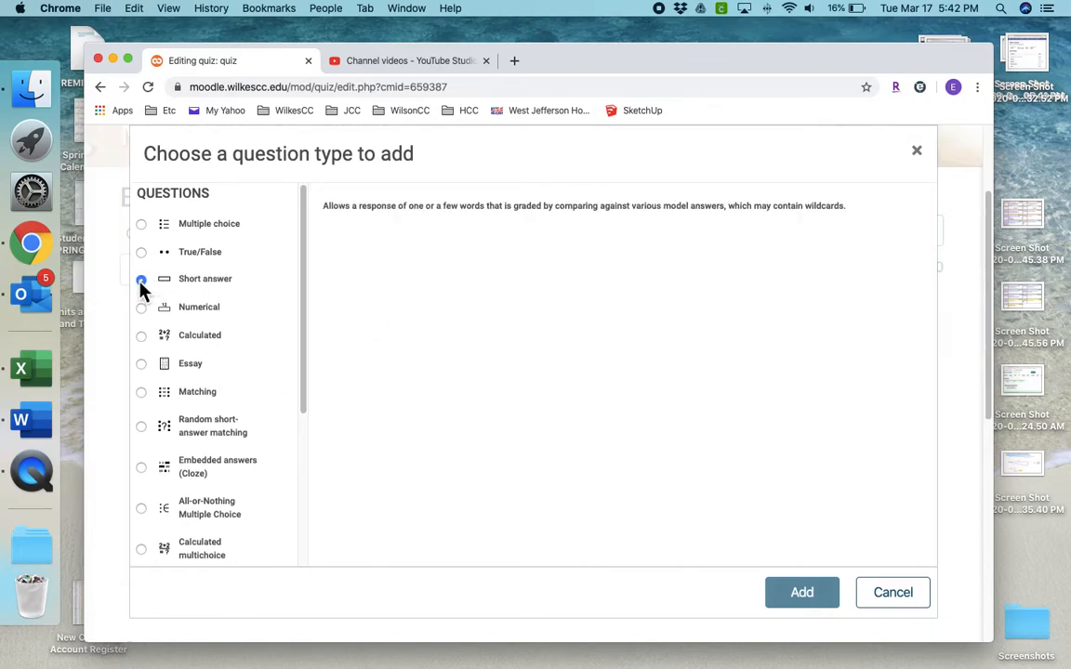
click(801, 592)
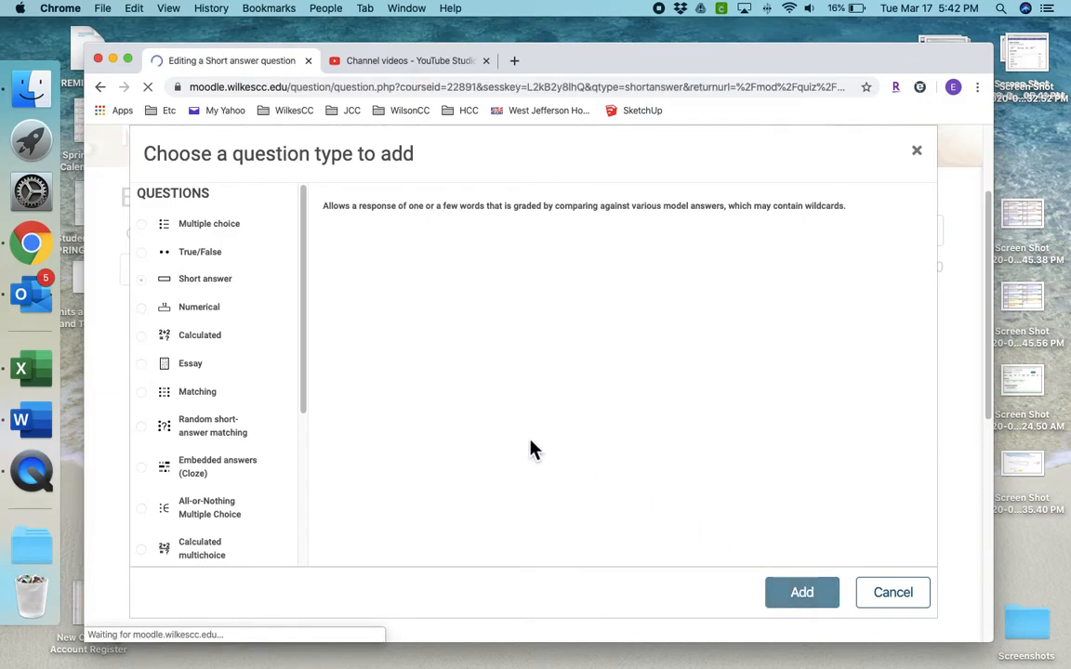
scroll(530, 440, down, 3)
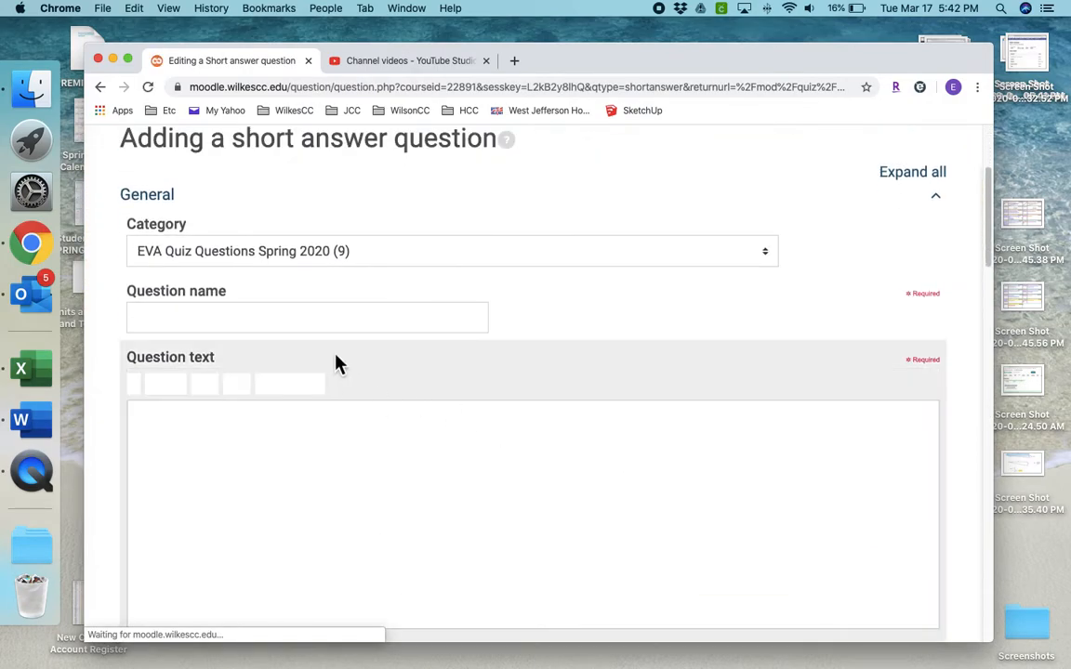
click(323, 331)
text(1)
click(259, 490)
text(egarega)
- Examine the short answer question's default grade, general feedback, case sensitivity and answer settings
scroll(258, 490, down, 5)
scroll(536, 372, down, 5)
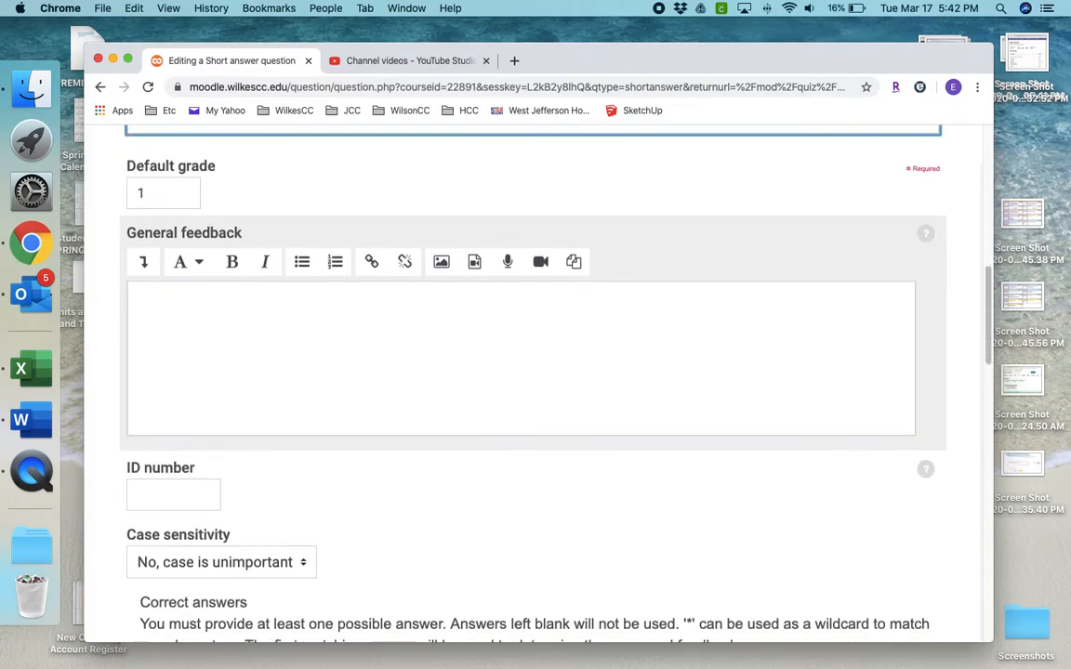
scroll(536, 371, up, 2)
scroll(535, 372, up, 3)
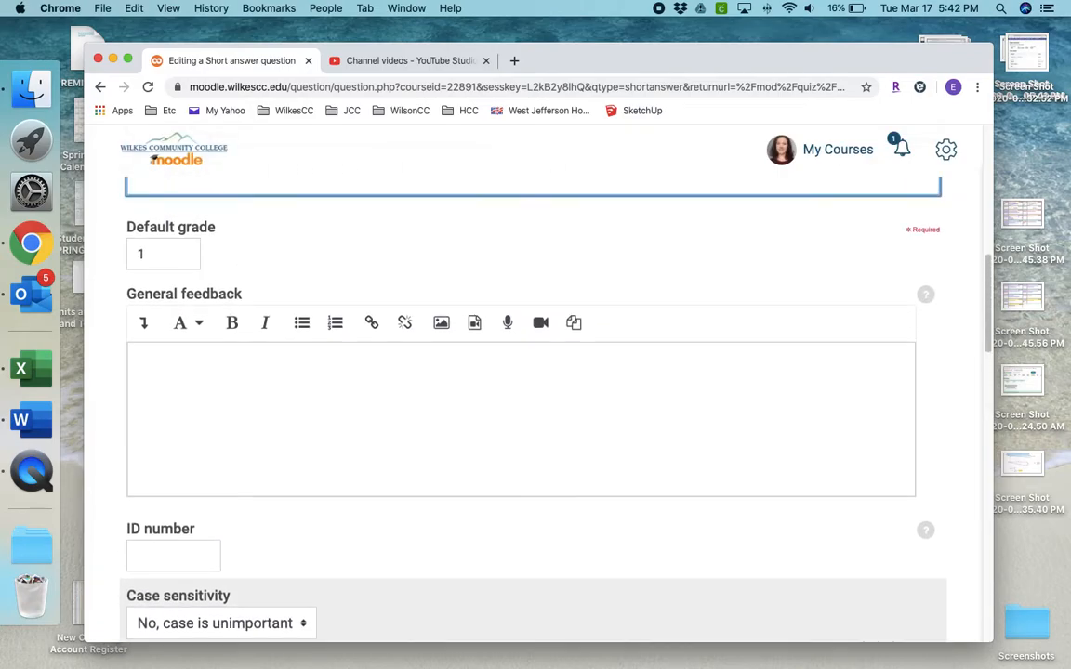
click(250, 443)
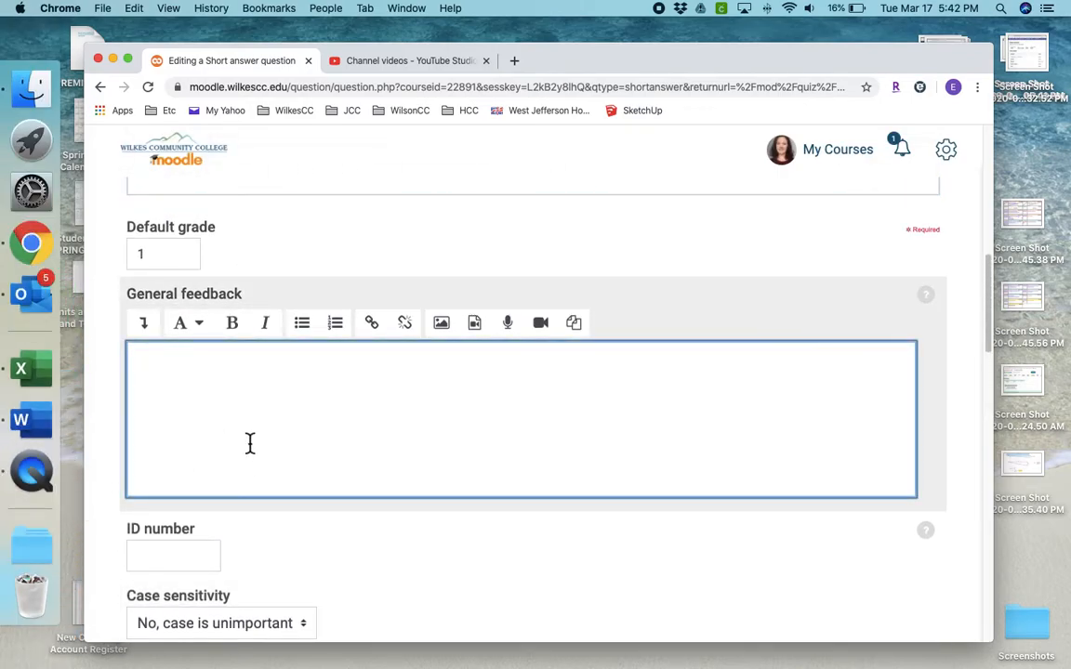
scroll(249, 443, down, 10)
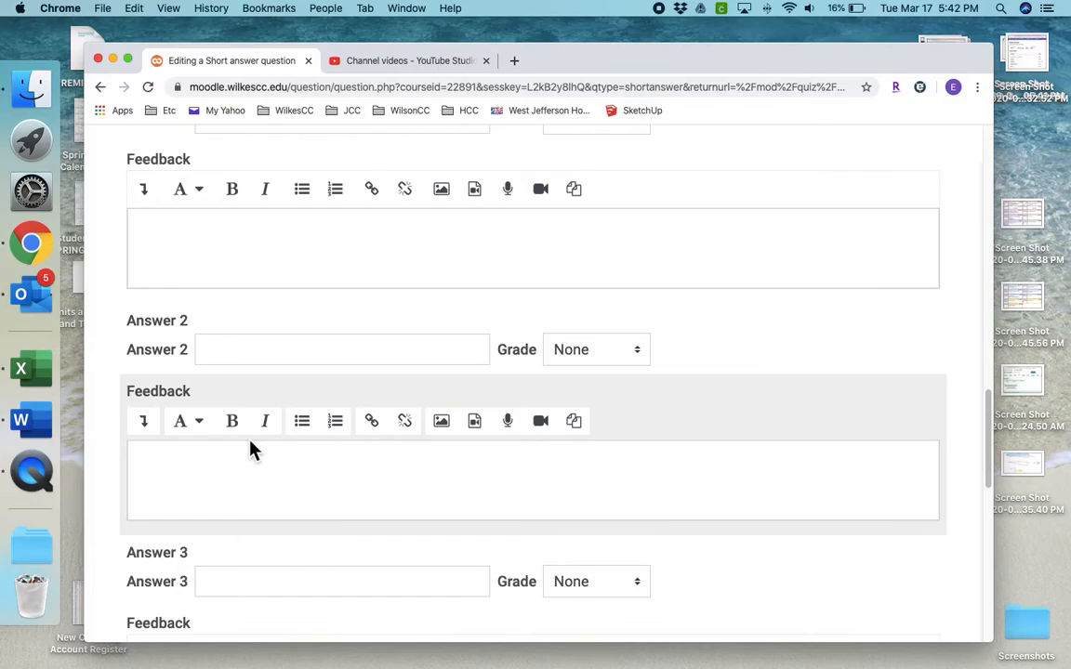
scroll(249, 444, up, 10)
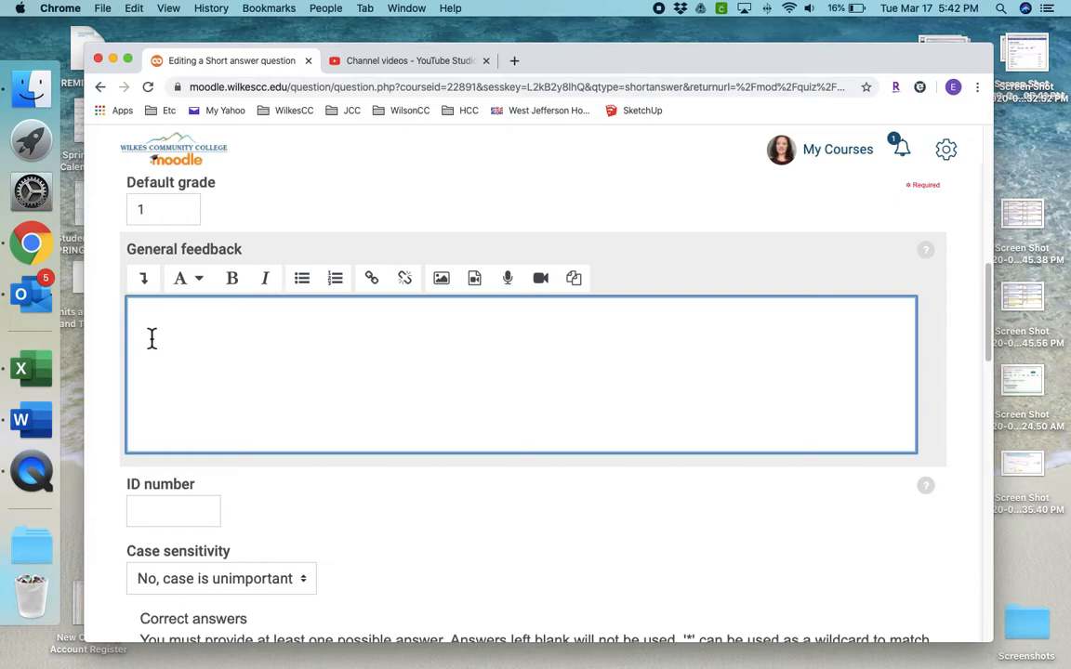
scroll(473, 412, down, 1)
scroll(473, 412, down, 5)
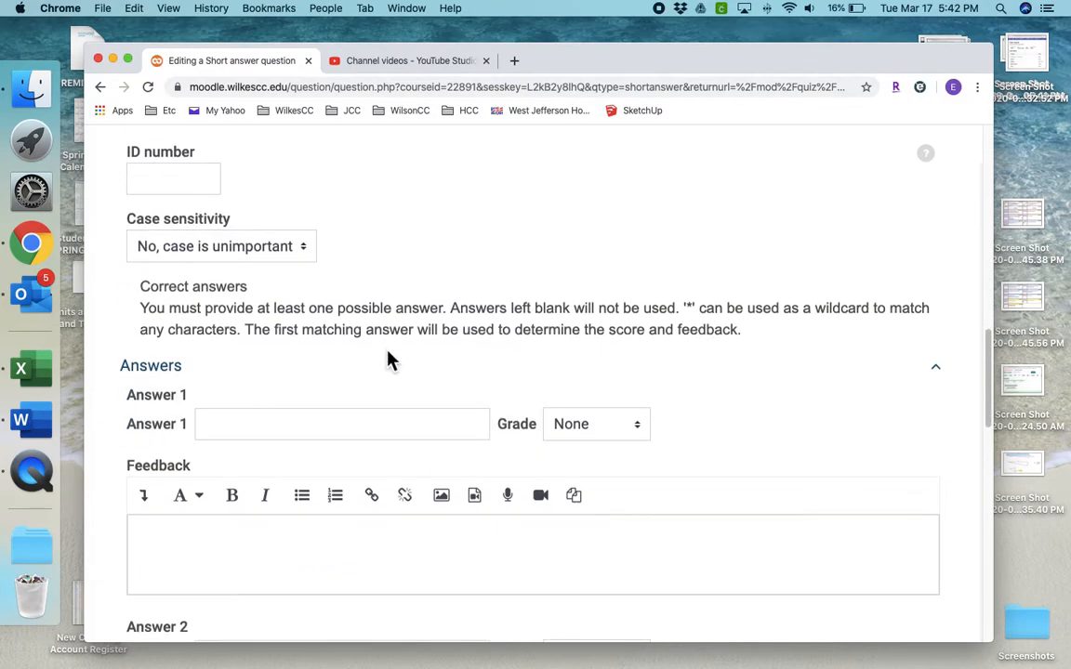
- Enter 10 cm as Answer 1 and set its grade to 100%
scroll(389, 358, down, 3)
click(284, 297)
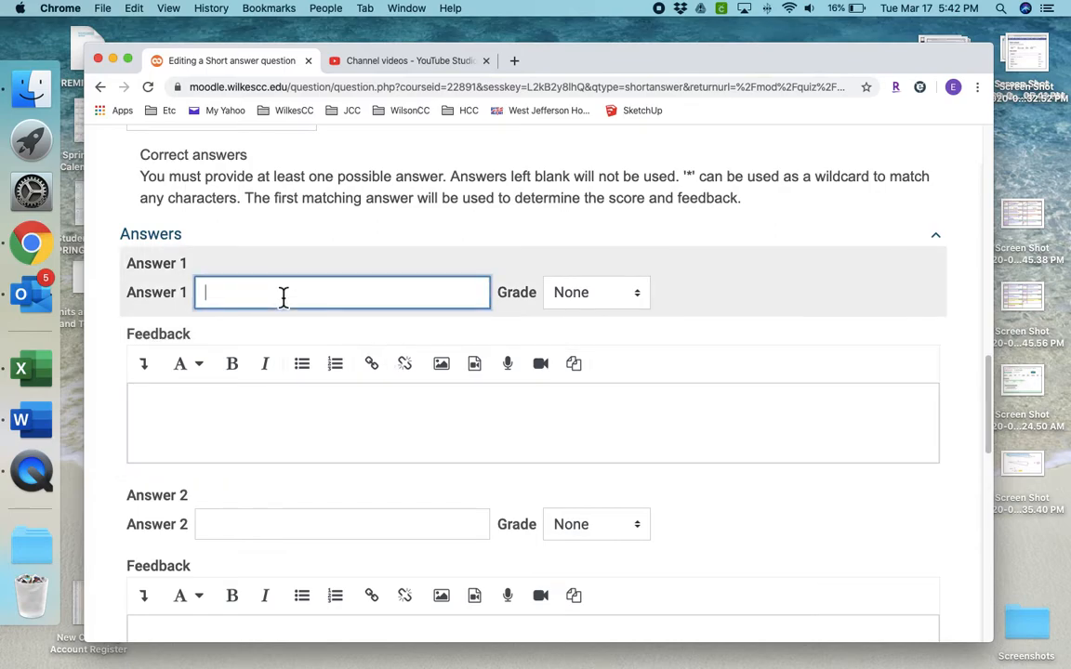
text(10 cm)
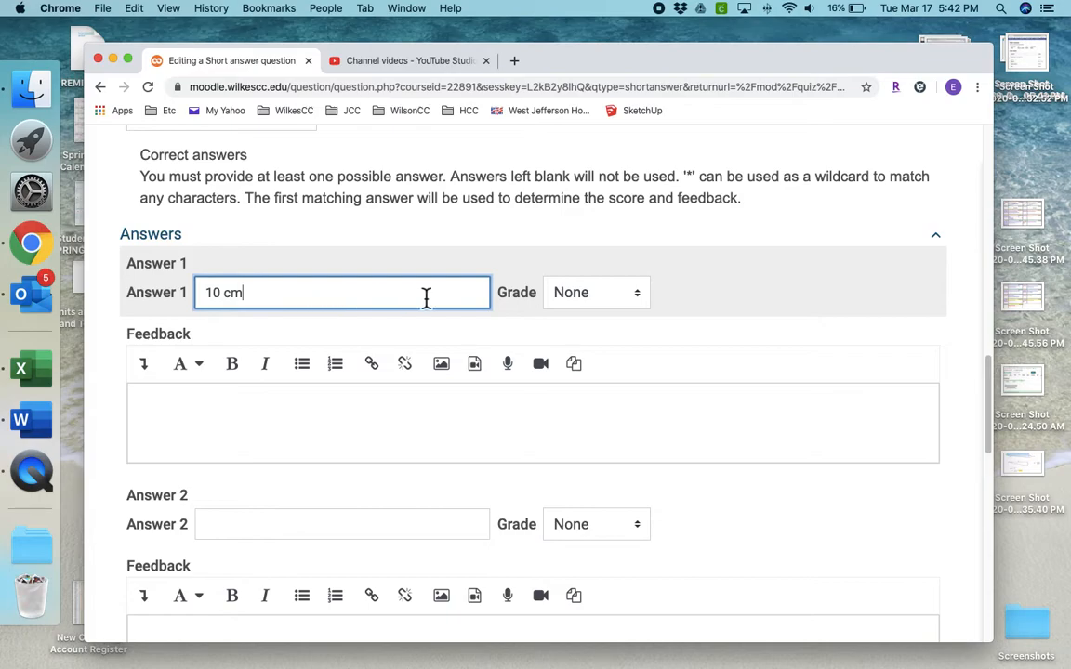
click(640, 300)
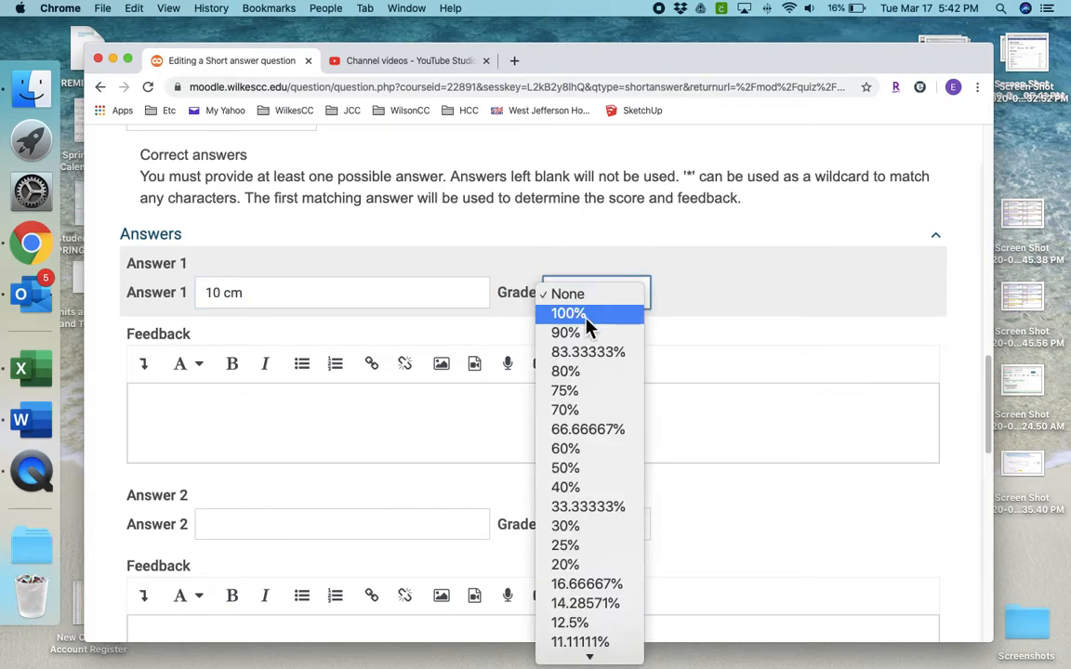
click(587, 319)
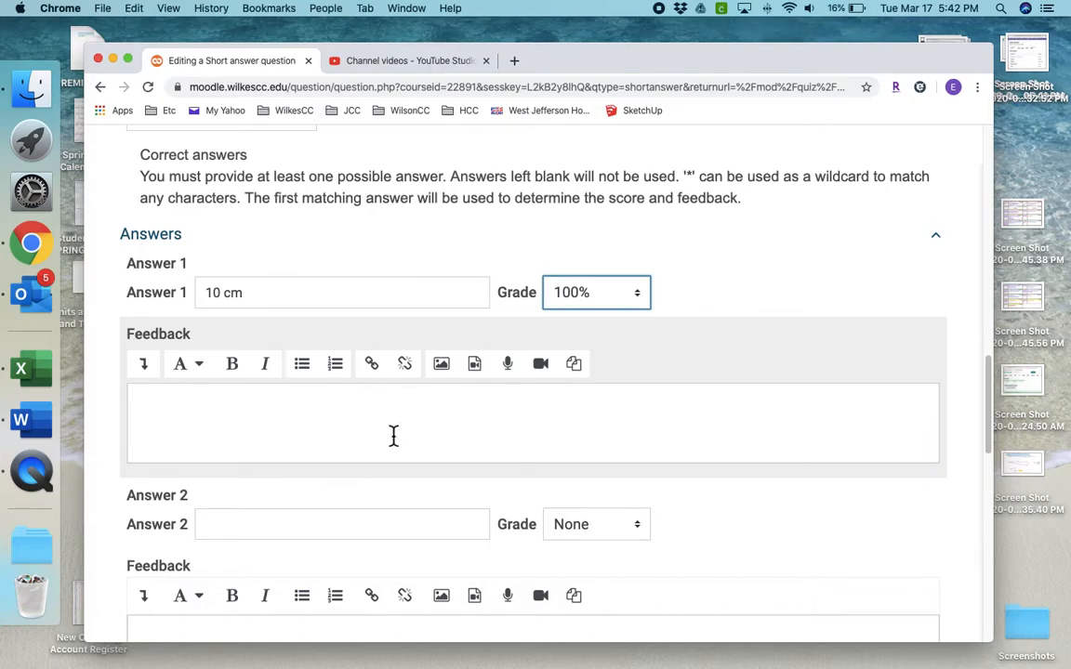
- Enter "Units!" as the feedback for Answer 1
click(273, 424)
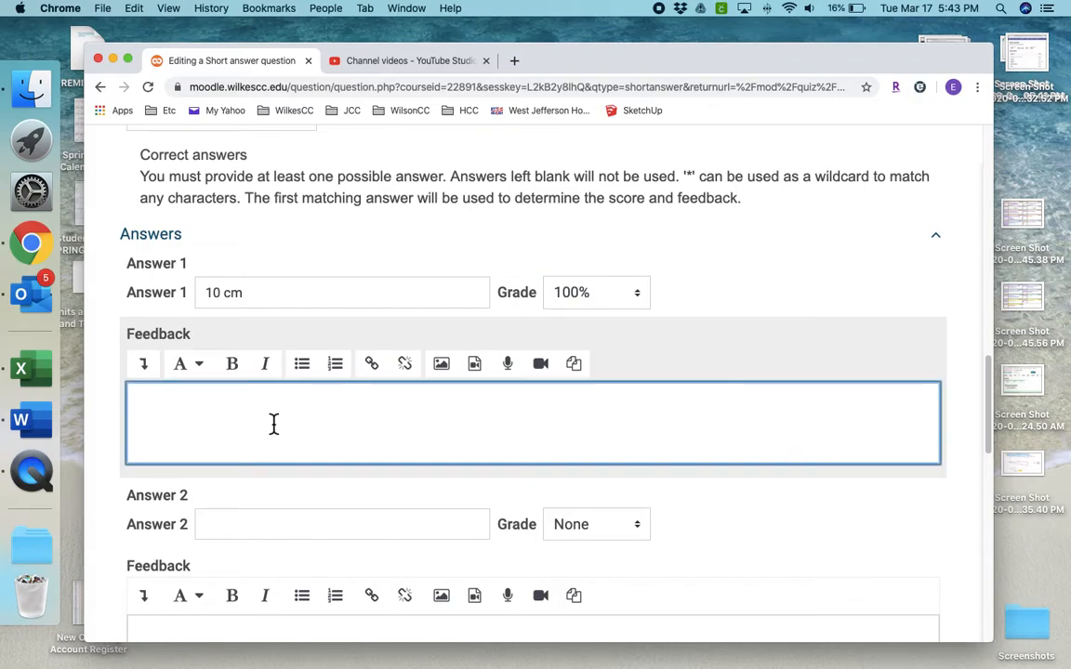
text(UNits!)
key(Left)
key(Left)
key(Left)
key(Left)
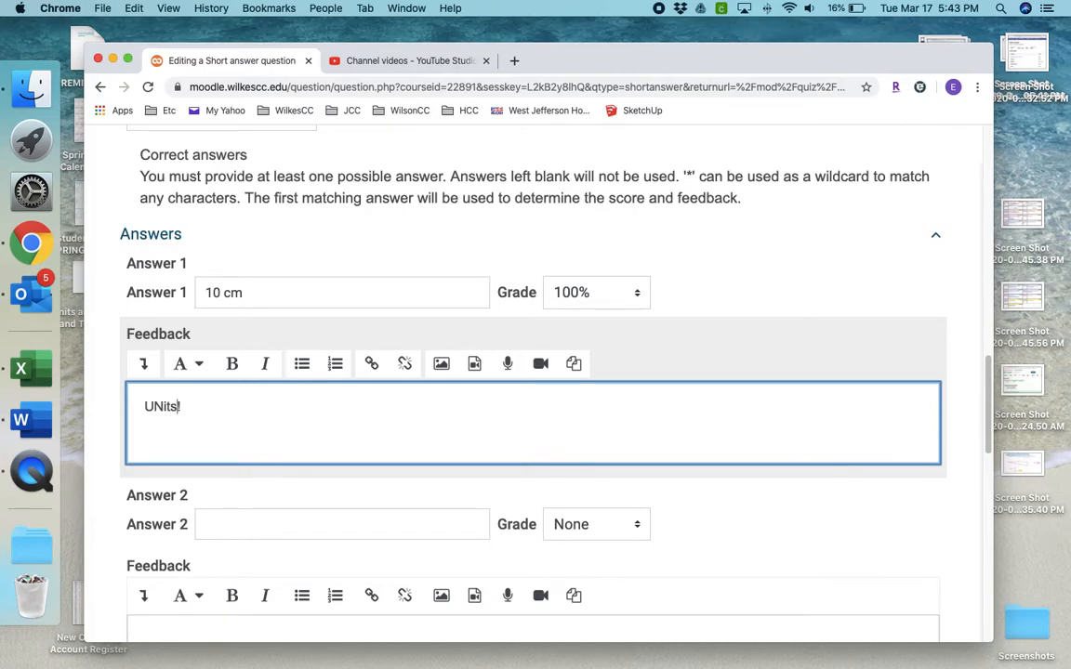
key(BackSpace)
- Enter 10cm, without a space, as Answer 2
scroll(327, 449, down, 3)
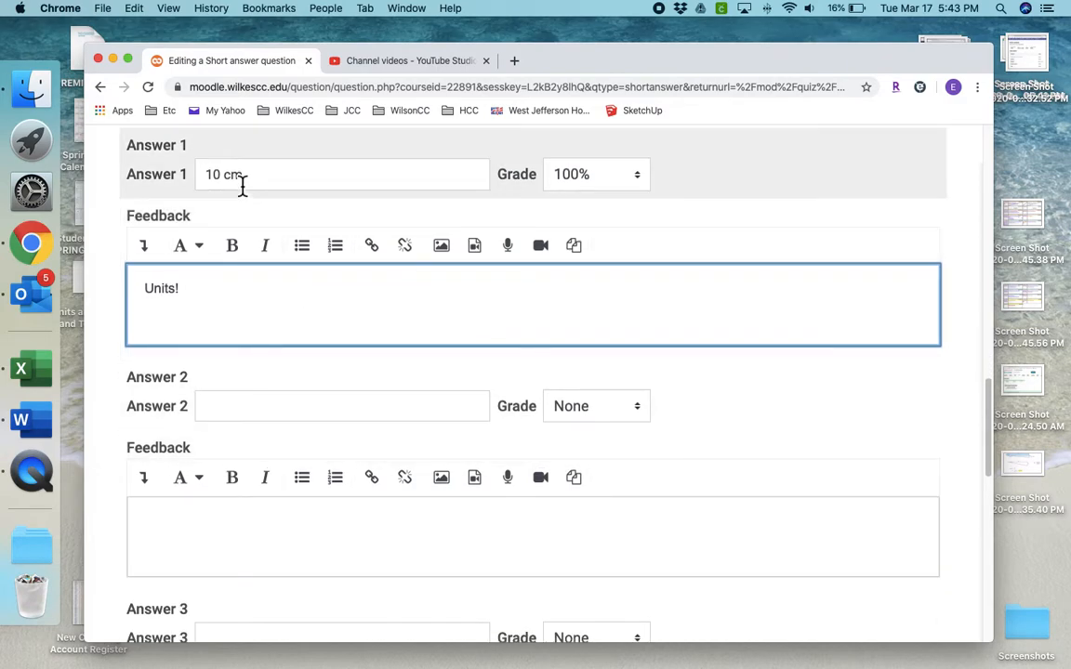
click(225, 400)
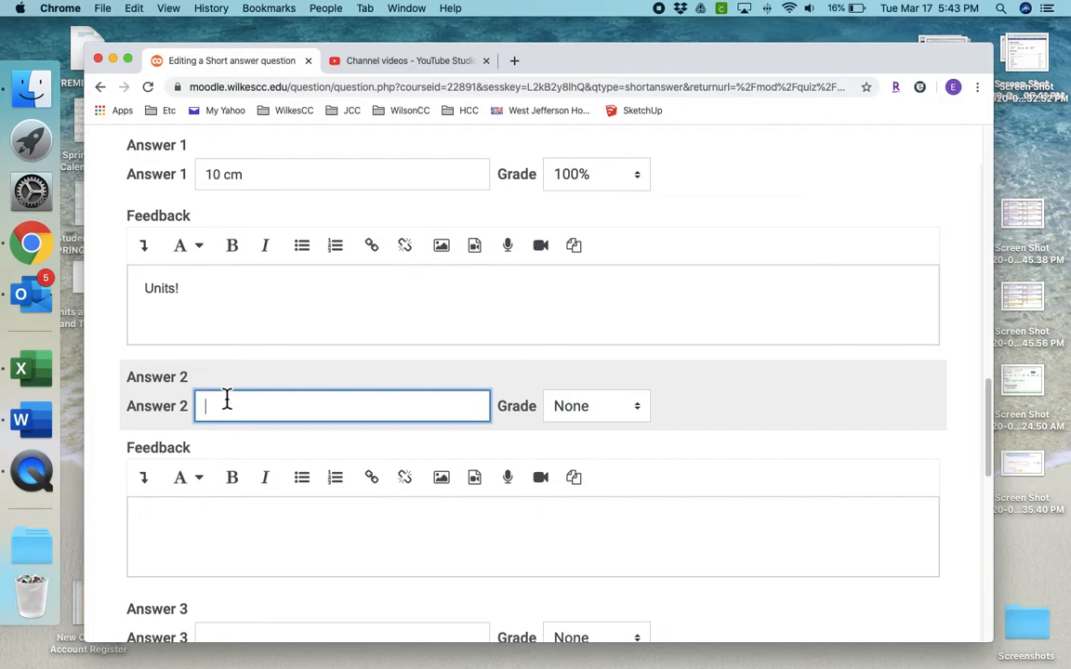
text(10)
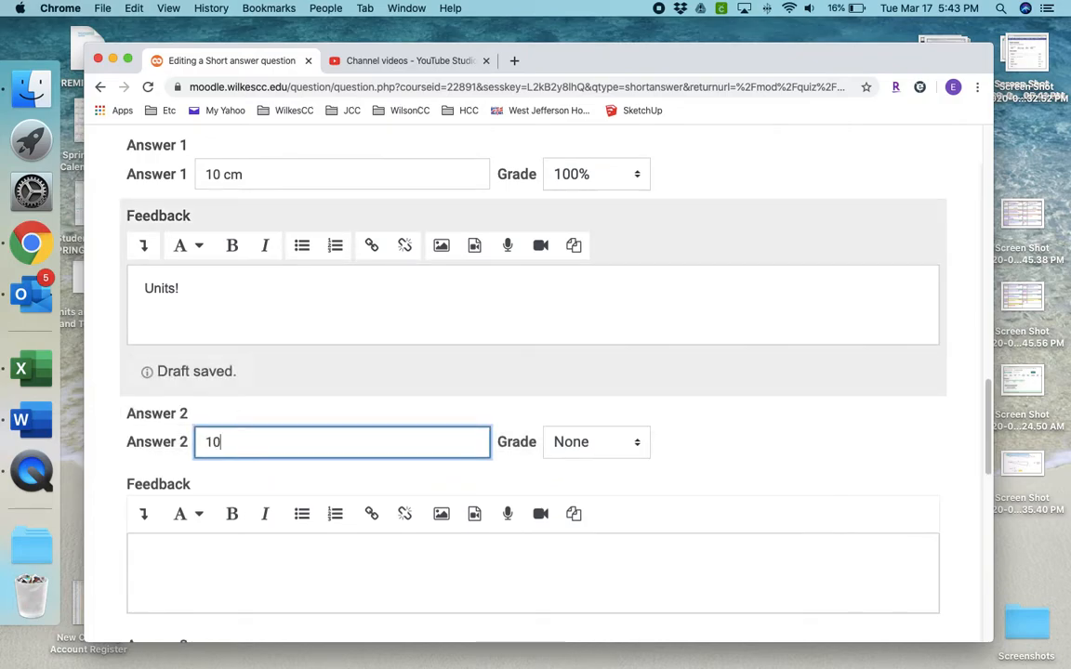
text(cm)
- Enter 10 centimeters as Answer 3 and set its grade to 100%
scroll(220, 406, down, 5)
click(200, 377)
text(10 centimet)
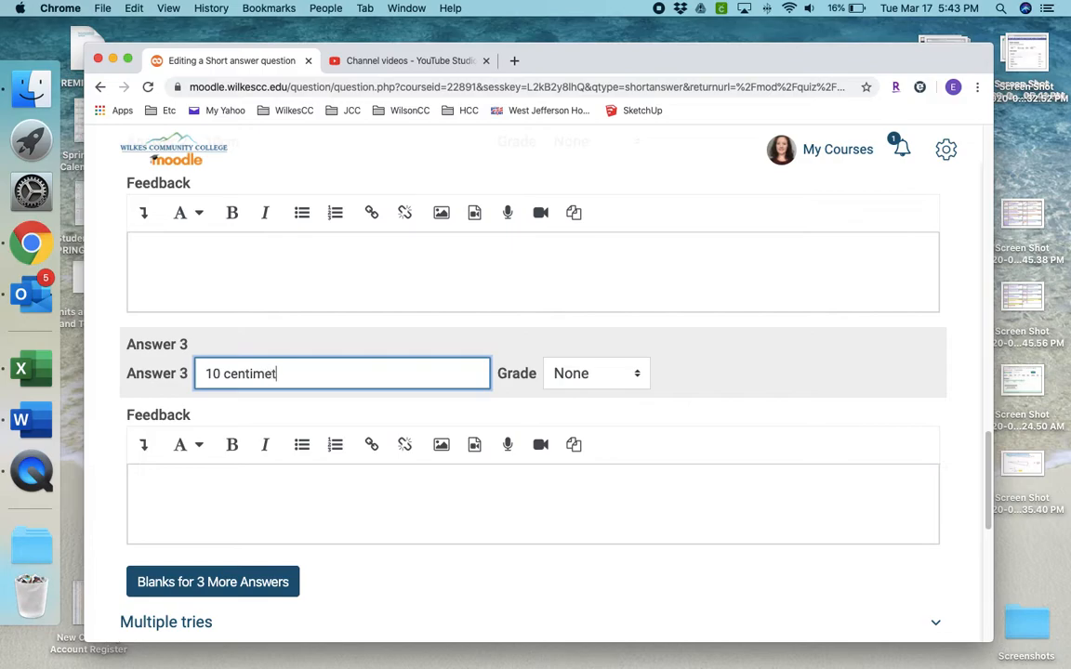
text(ers)
click(637, 383)
click(616, 396)
- Set the grade of Answer 2 to 100%
scroll(618, 404, up, 3)
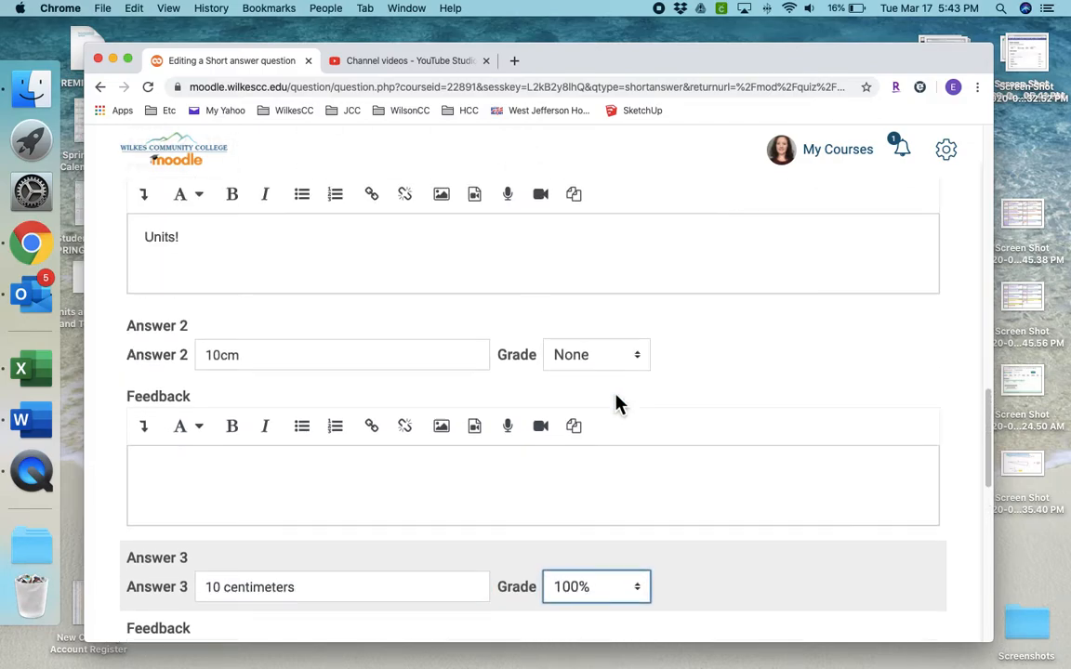
click(641, 362)
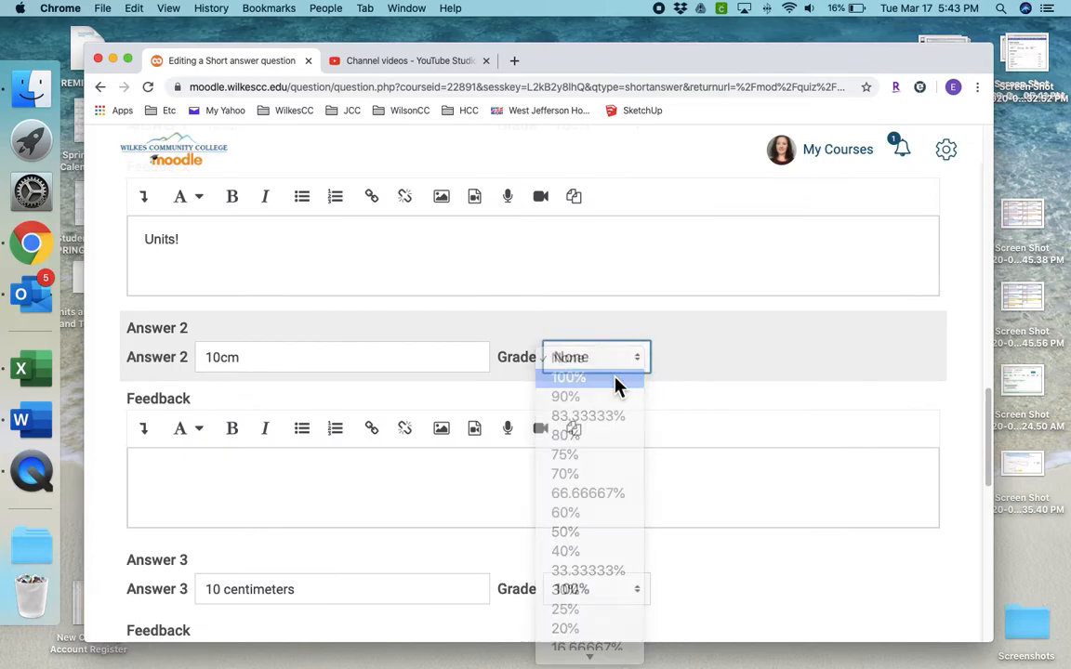
click(616, 380)
- Add the instruction "Answer to two decimal places and the units. For example x.xx cm" a few lines below the existing question text
scroll(600, 418, up, 10)
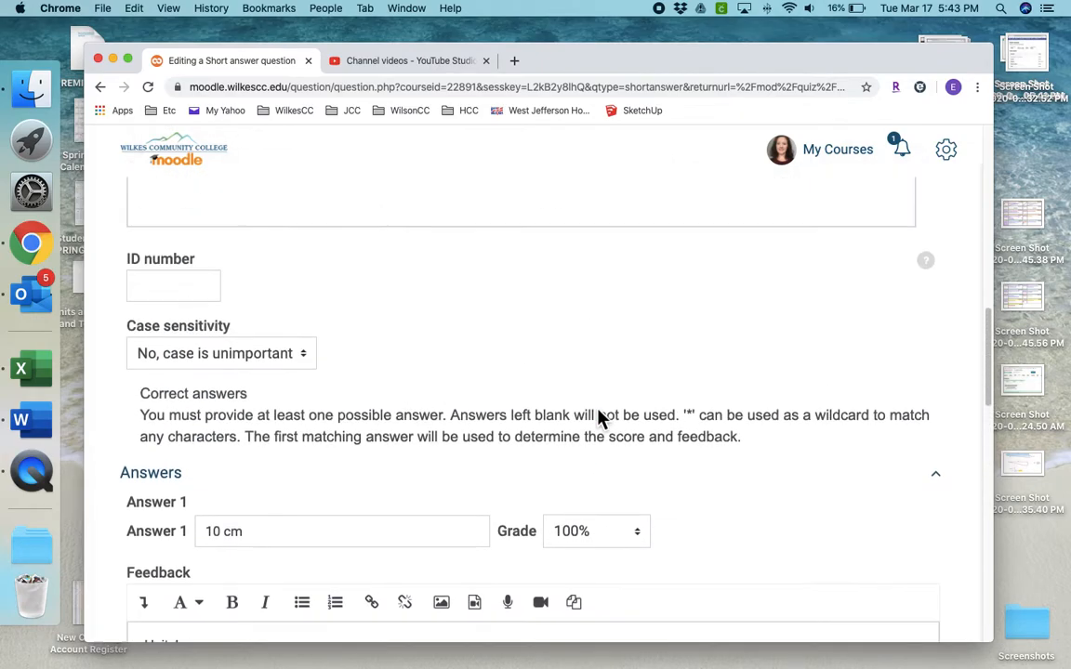
scroll(461, 423, up, 4)
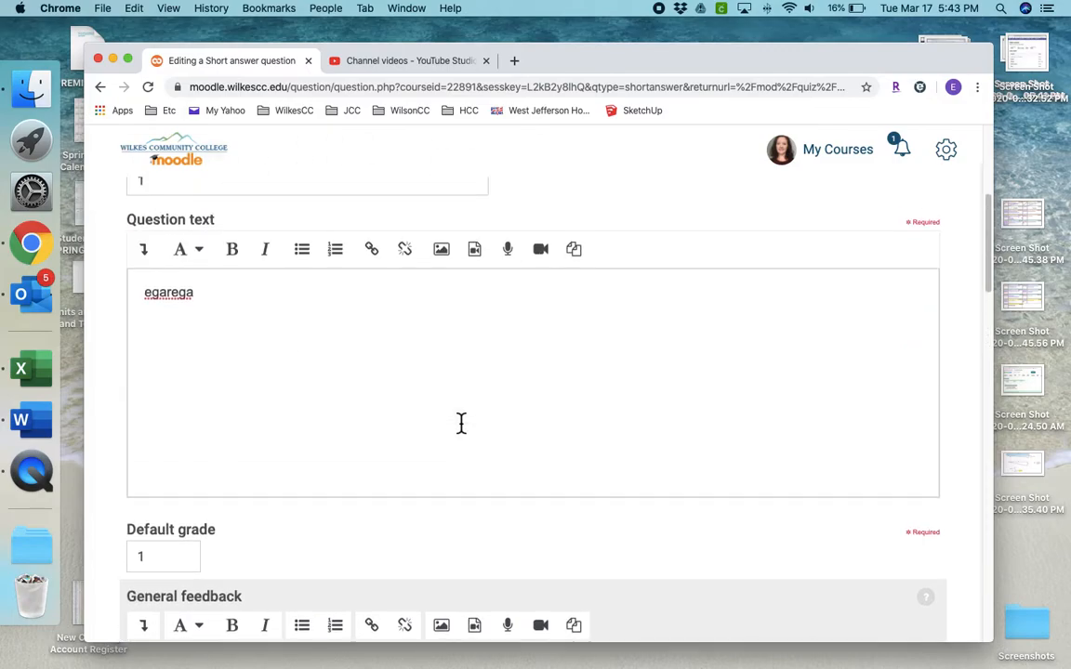
click(273, 300)
key(Return)
key(Return)
key(Return)
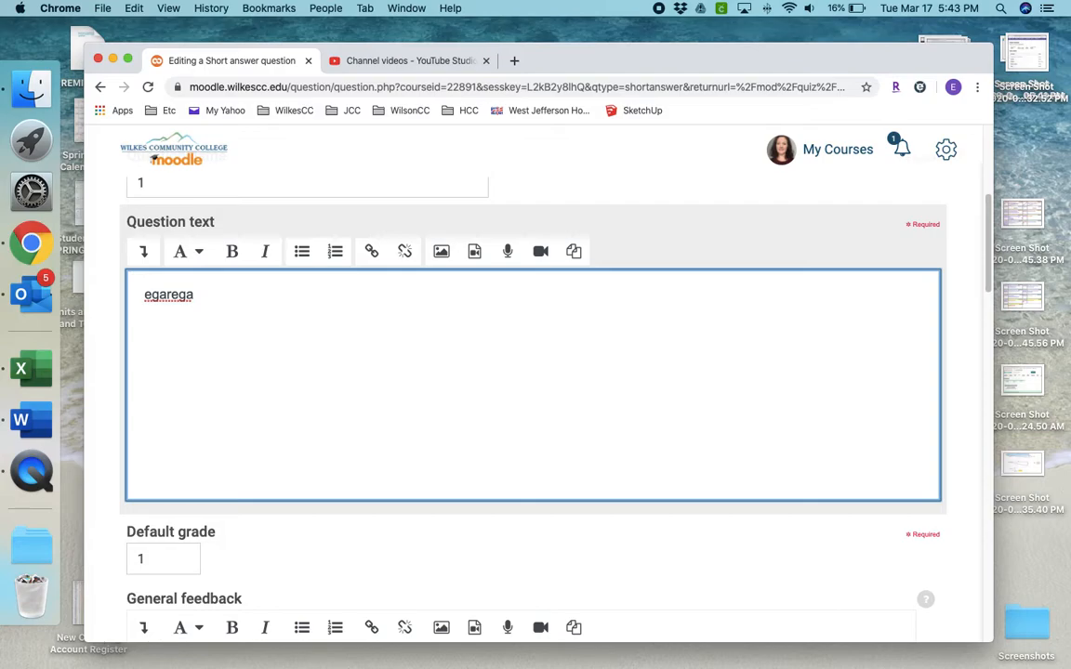
text(Answer)
key(BackSpace)
key(BackSpace)
text(with)
key(BackSpace)
text(tp)
text( two decimal)
text( places)
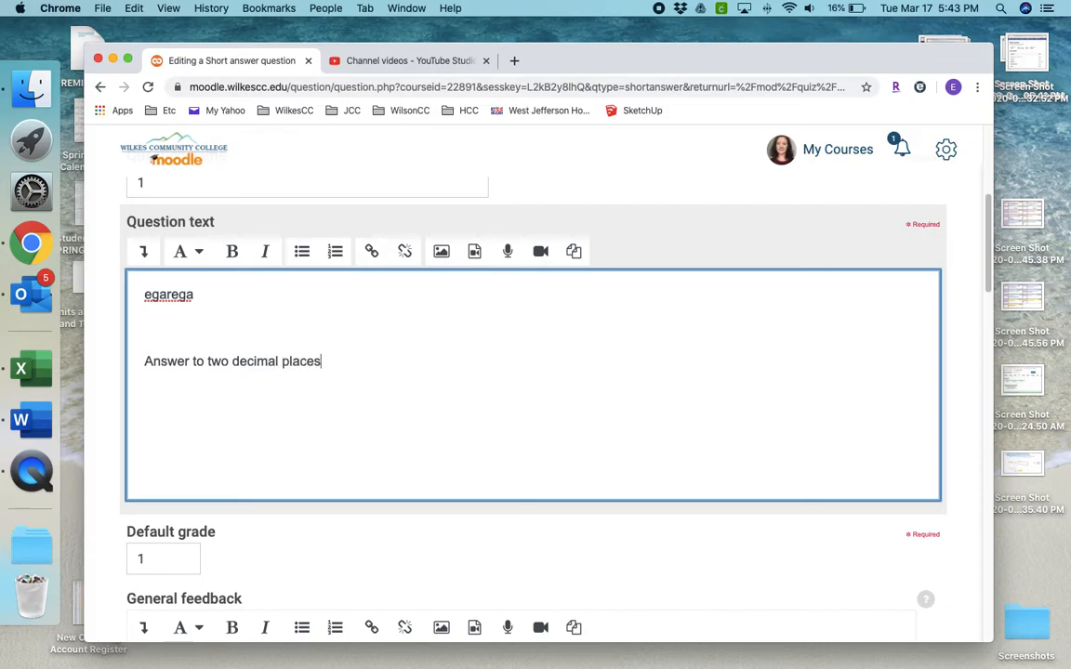
text( and the units.  For example)
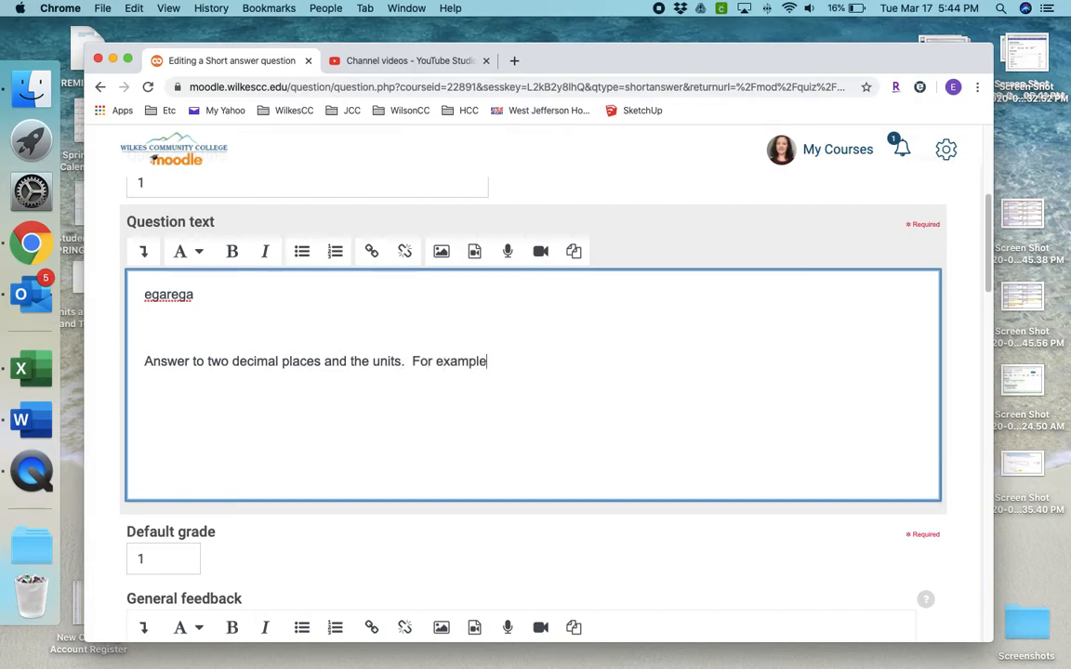
text( x.xx cm)
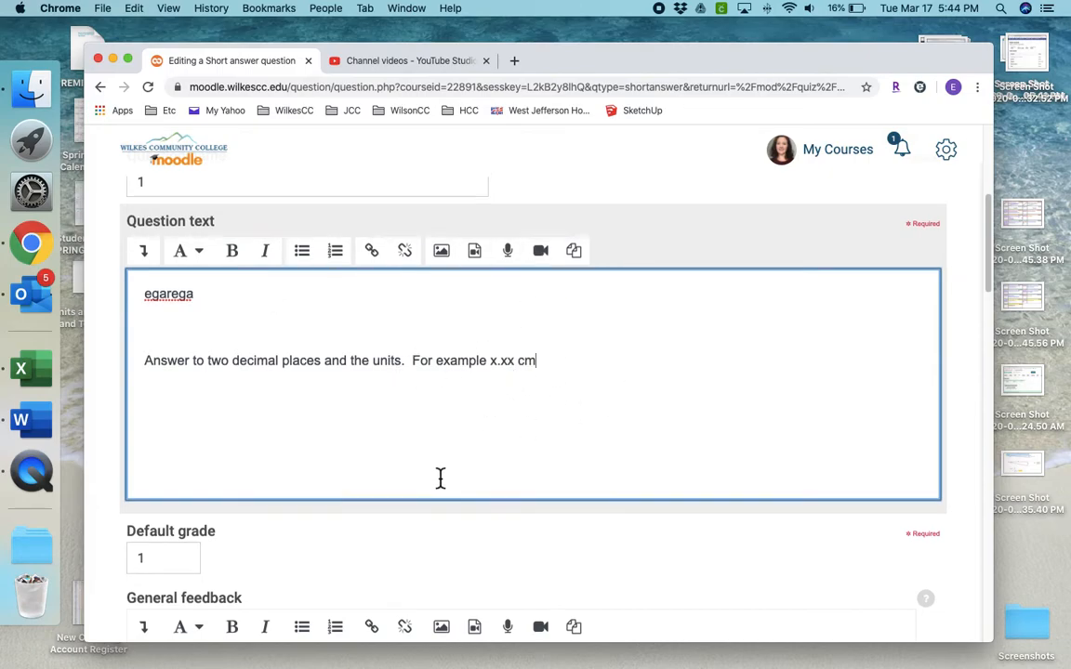
- Review the question text and the accepted answers with their grades and feedback
scroll(439, 477, down, 10)
scroll(440, 477, up, 6)
scroll(441, 478, up, 3)
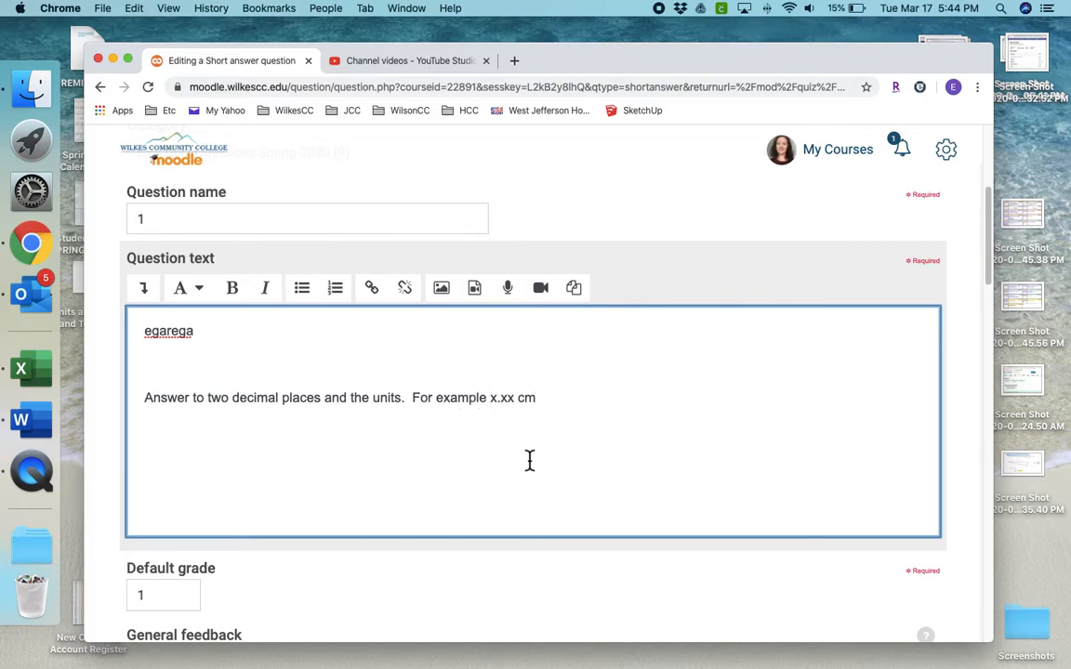
scroll(529, 460, down, 15)
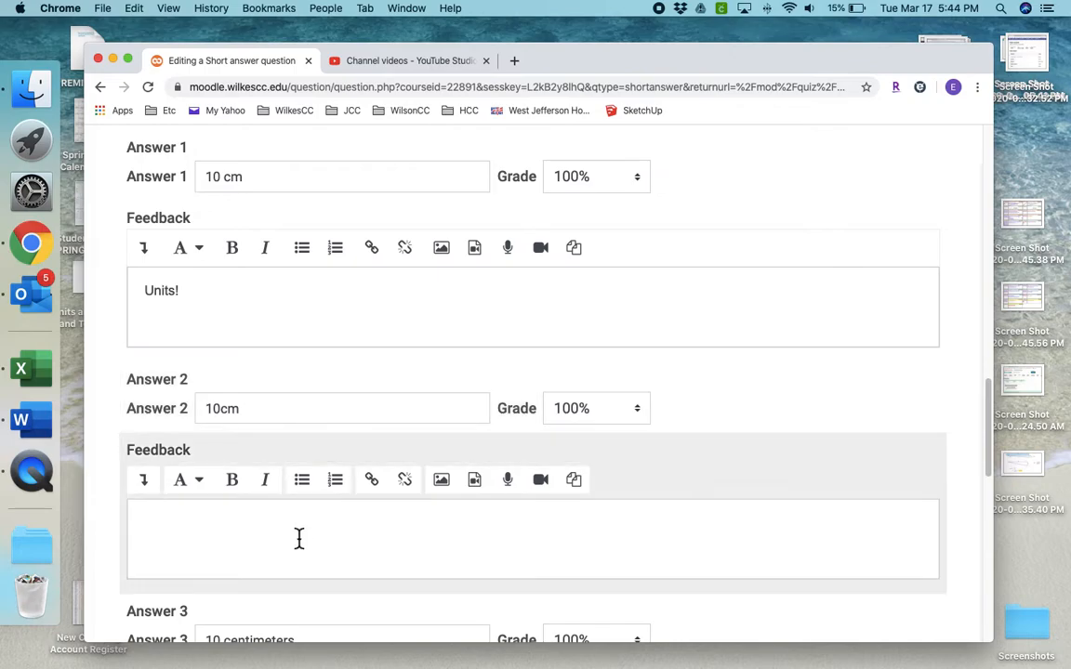
- Save the short answer question and return to the quiz editing page
scroll(299, 539, down, 5)
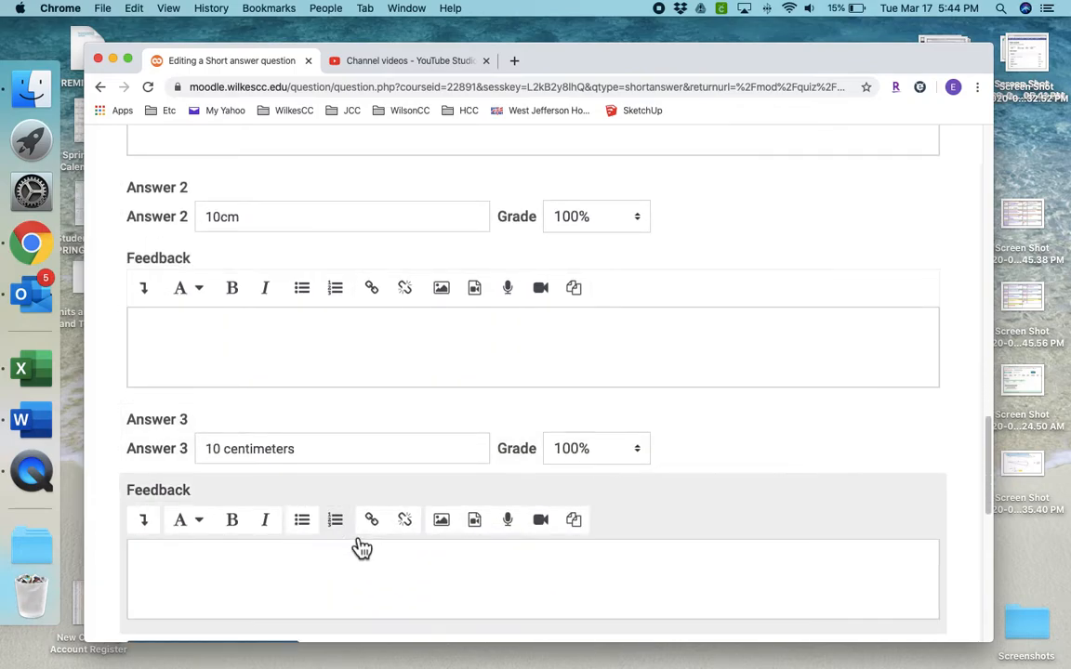
scroll(360, 549, down, 10)
scroll(358, 547, up, 5)
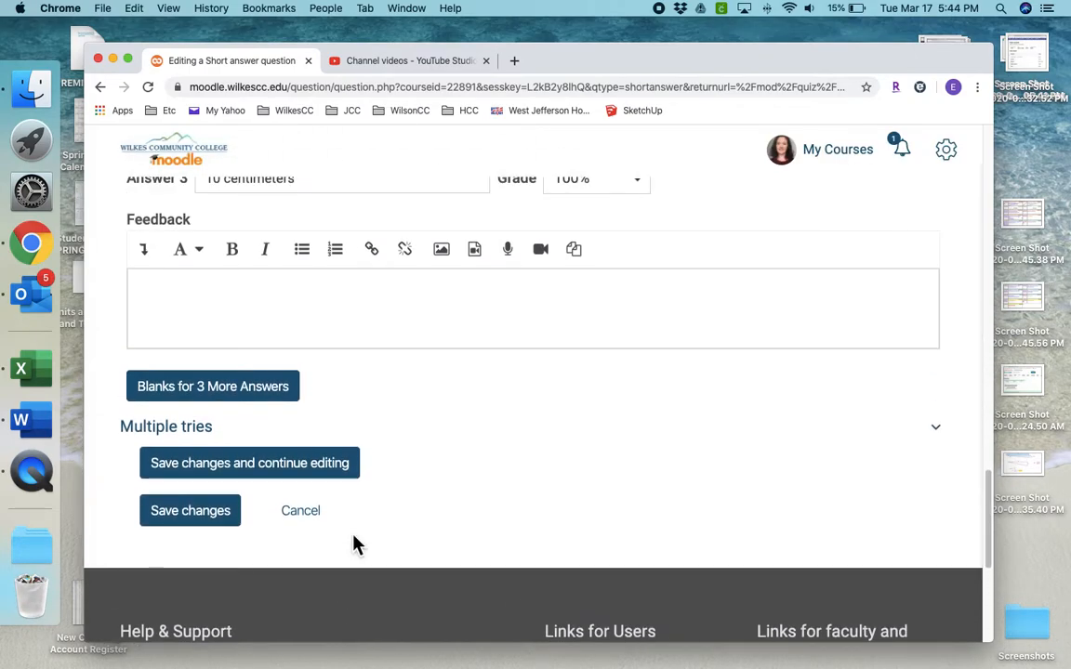
click(284, 476)
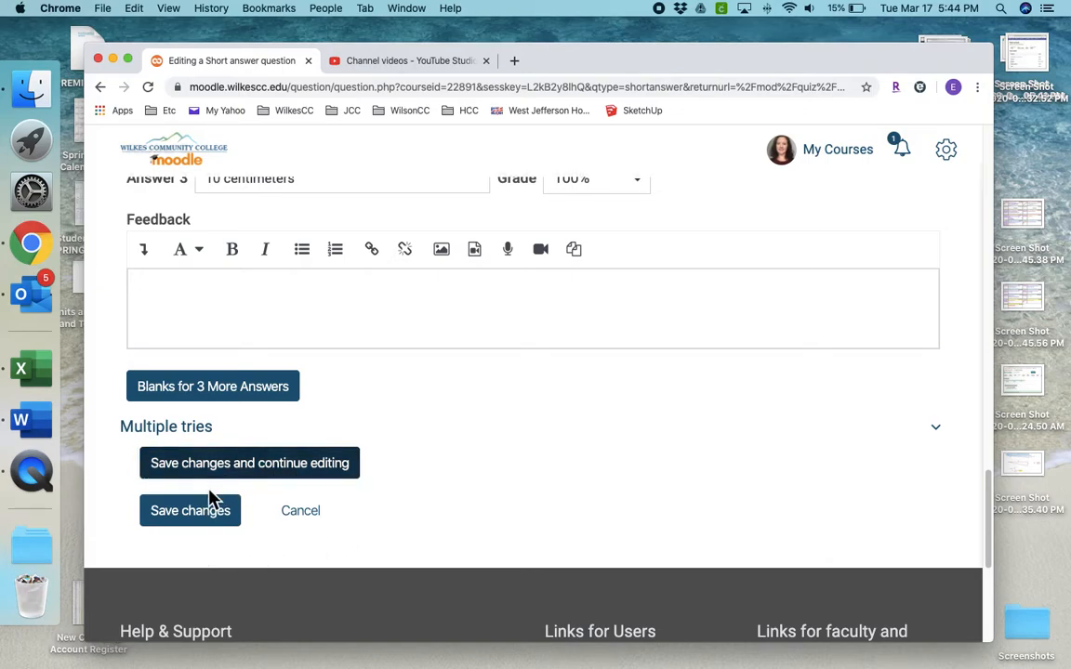
click(202, 516)
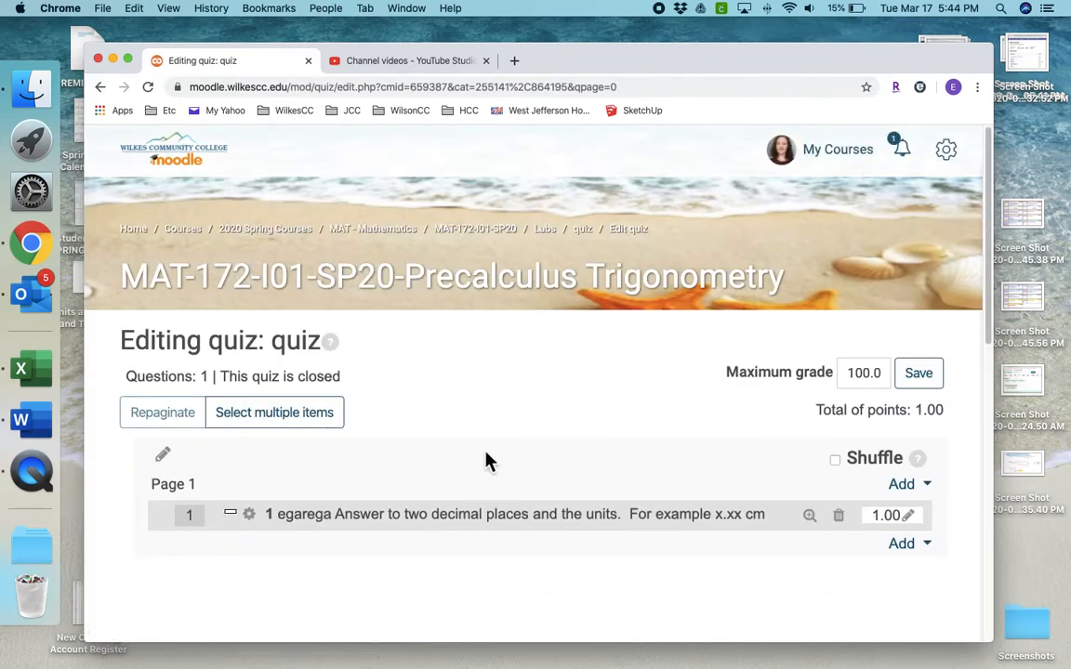
- Add a new Multiple choice question to page 1 of the quiz
click(911, 490)
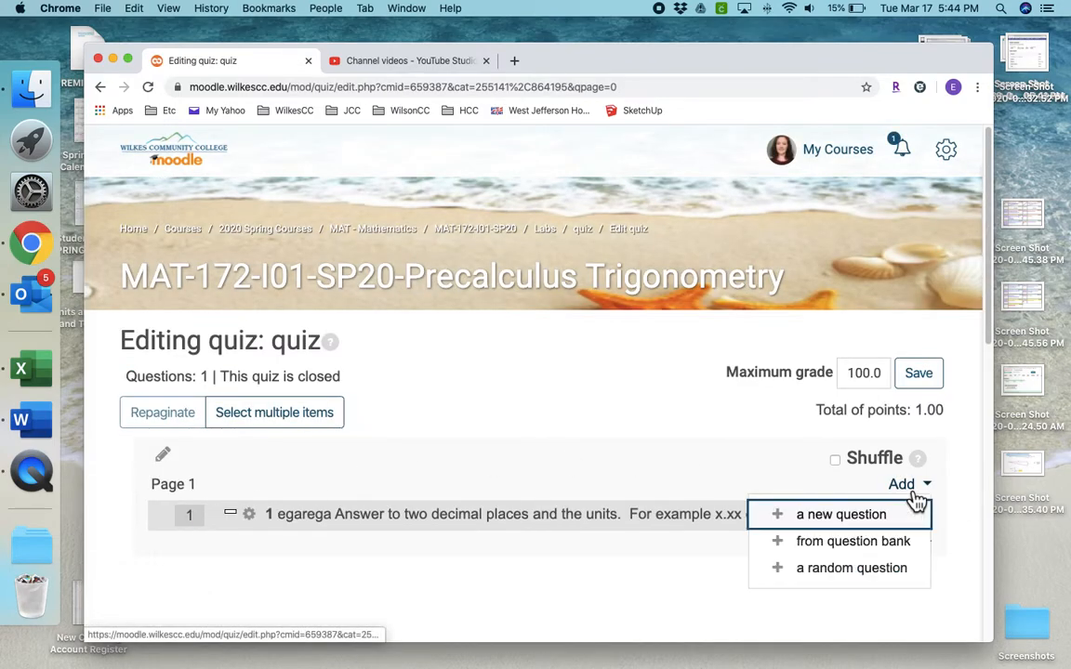
click(874, 519)
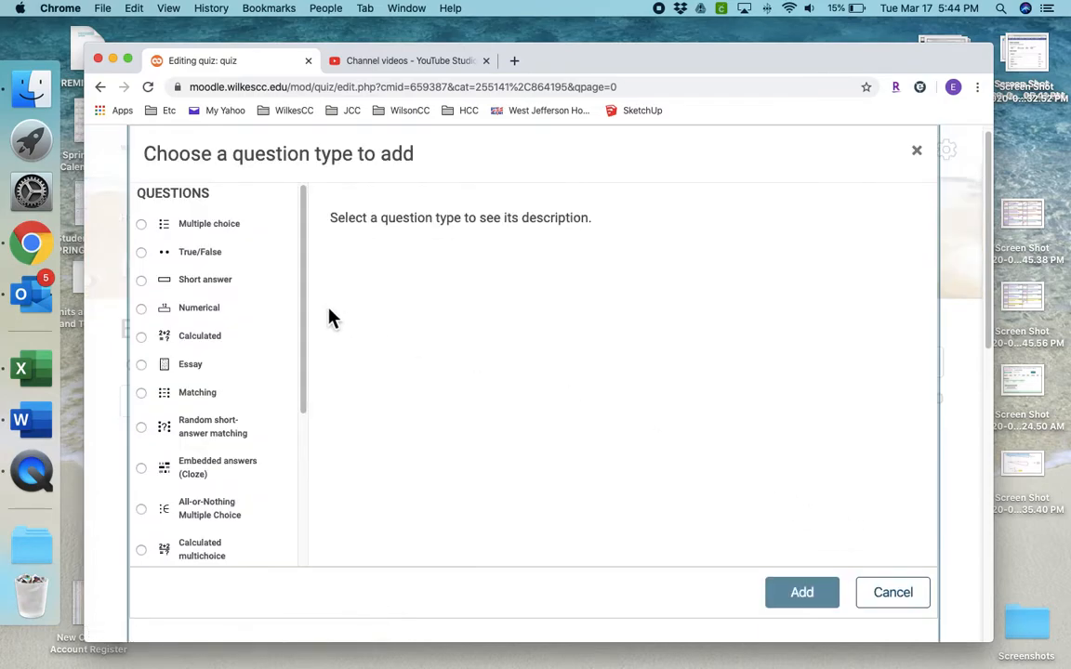
click(143, 227)
click(799, 600)
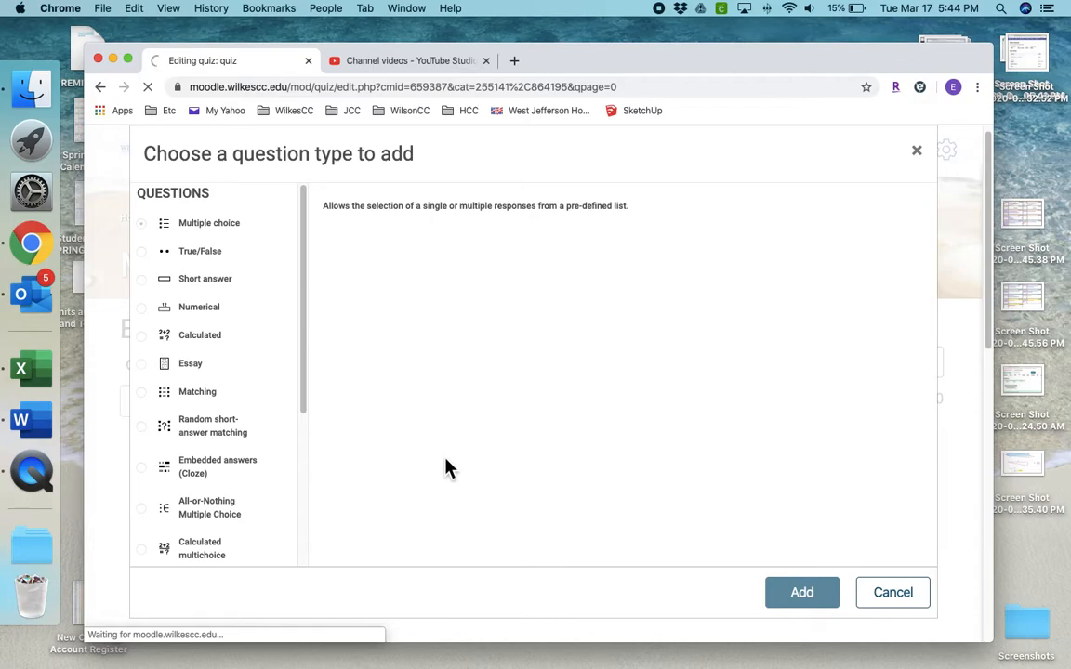
- Name the multiple choice question 2 and enter "sdfgfsdg" as its question text
scroll(446, 467, down, 3)
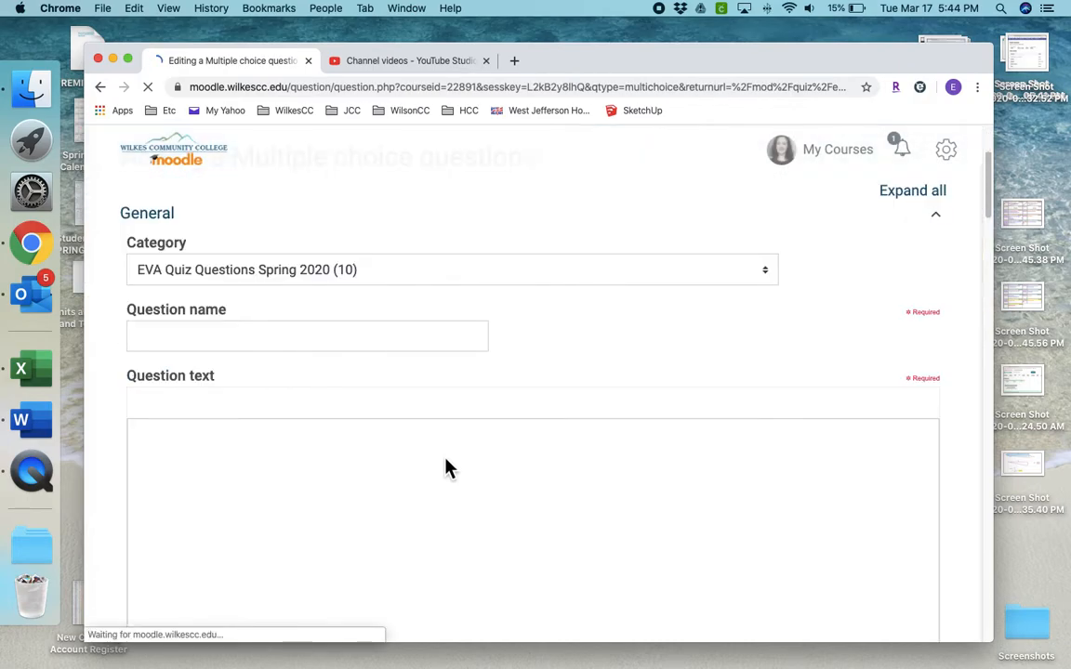
click(267, 342)
text(2)
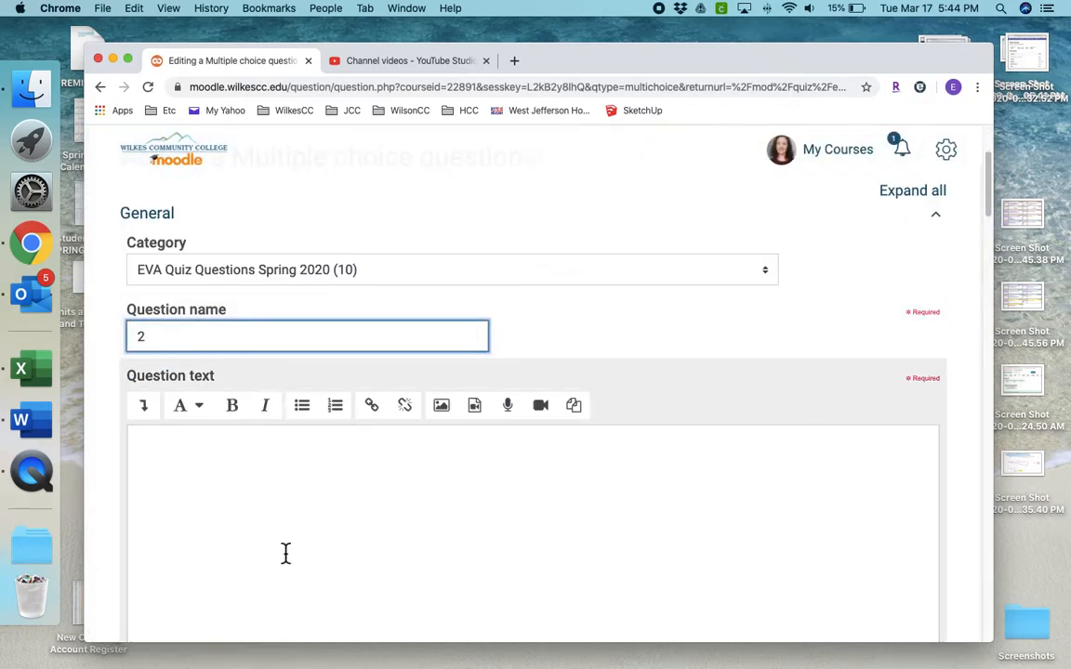
click(284, 490)
scroll(284, 490, down, 2)
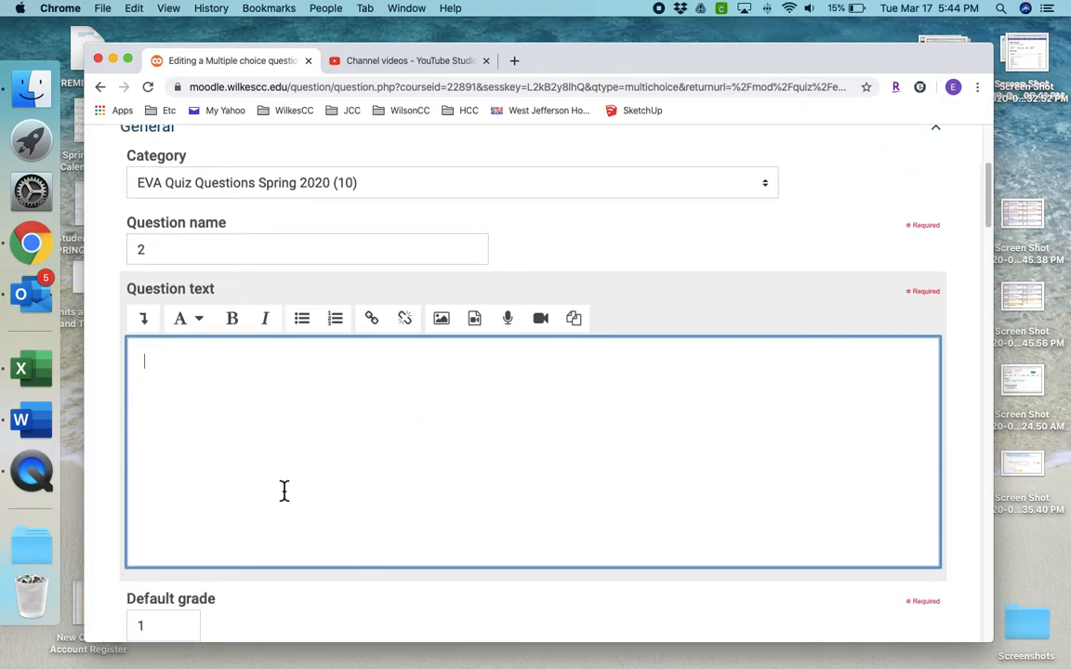
text(sdfgfsdg)
- Enter 1 as the text of Choice 1 and set its grade to 100%
scroll(284, 490, down, 10)
scroll(214, 320, down, 9)
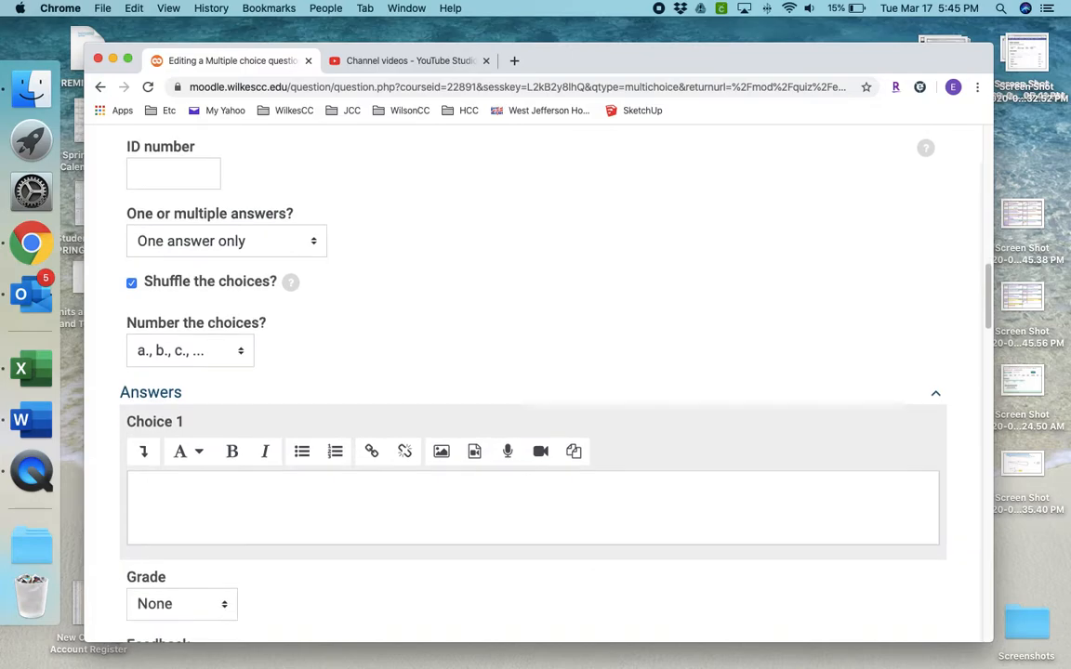
click(215, 304)
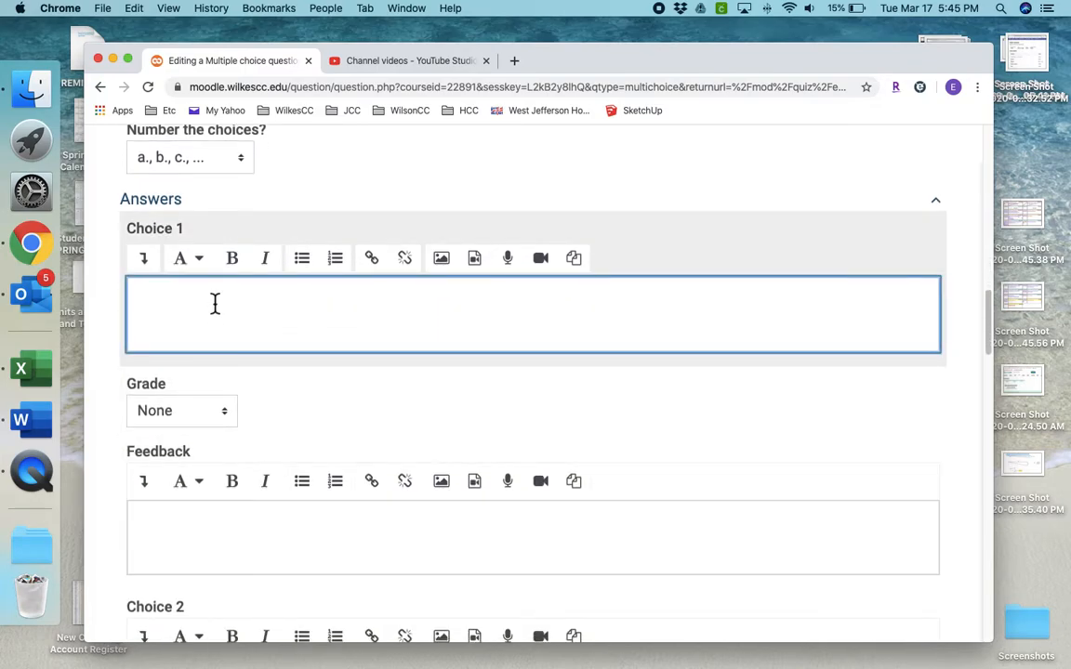
text(1)
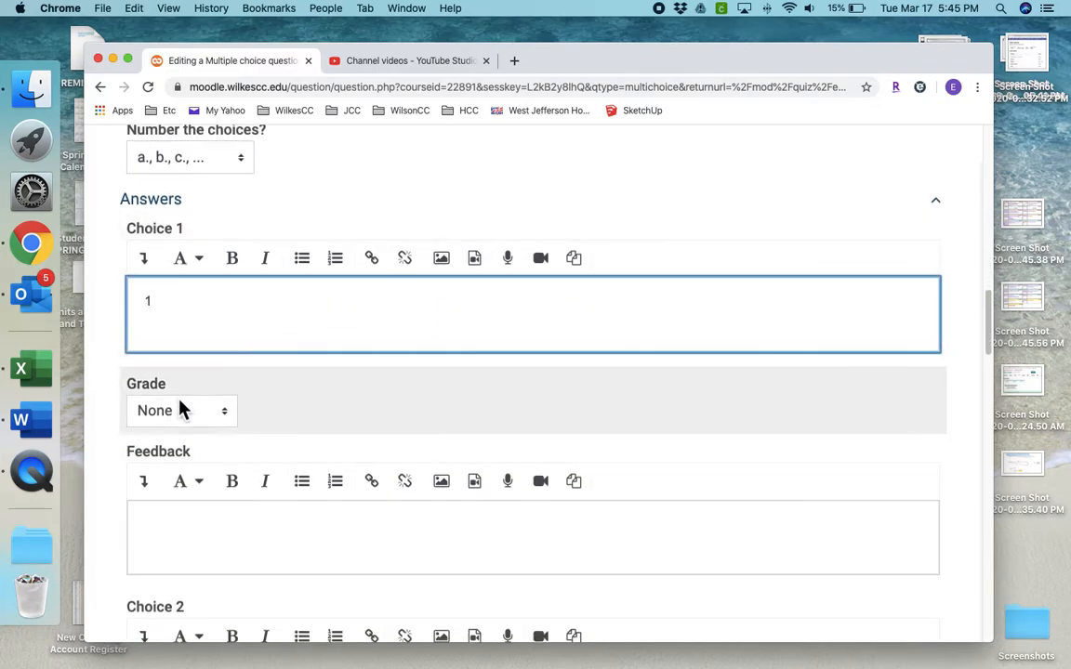
click(226, 417)
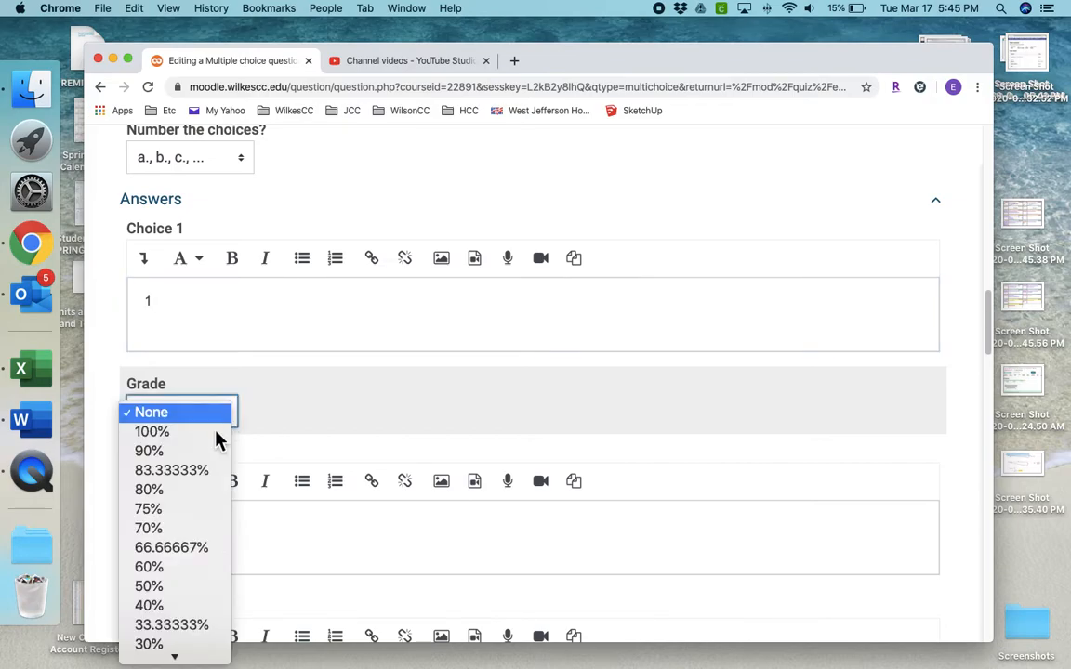
click(209, 435)
click(228, 539)
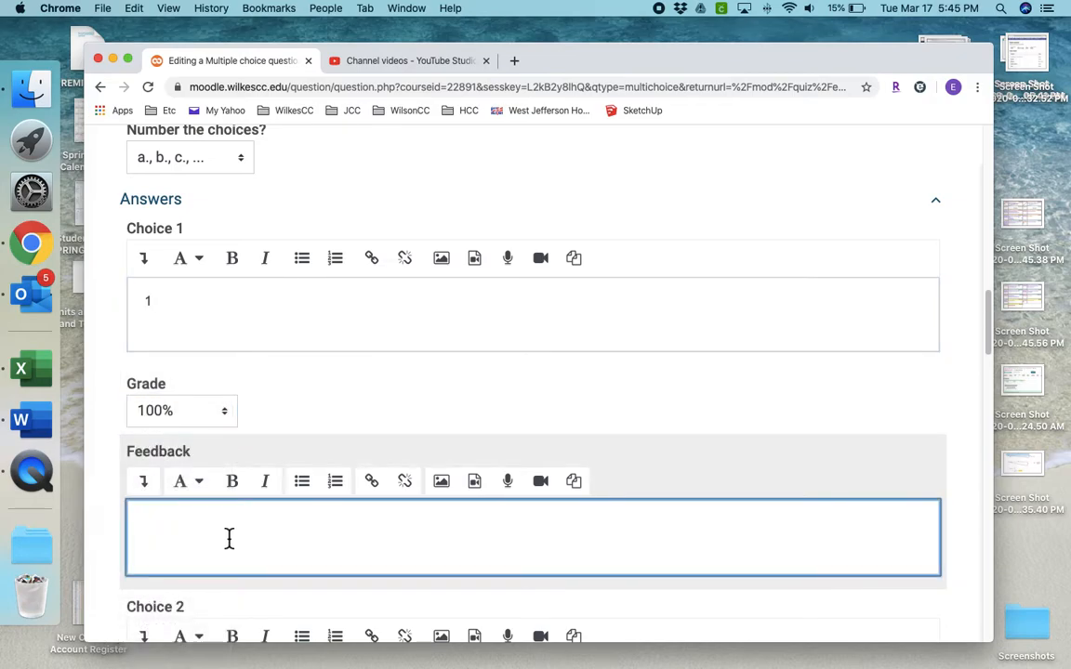
scroll(230, 538, down, 5)
text(2)
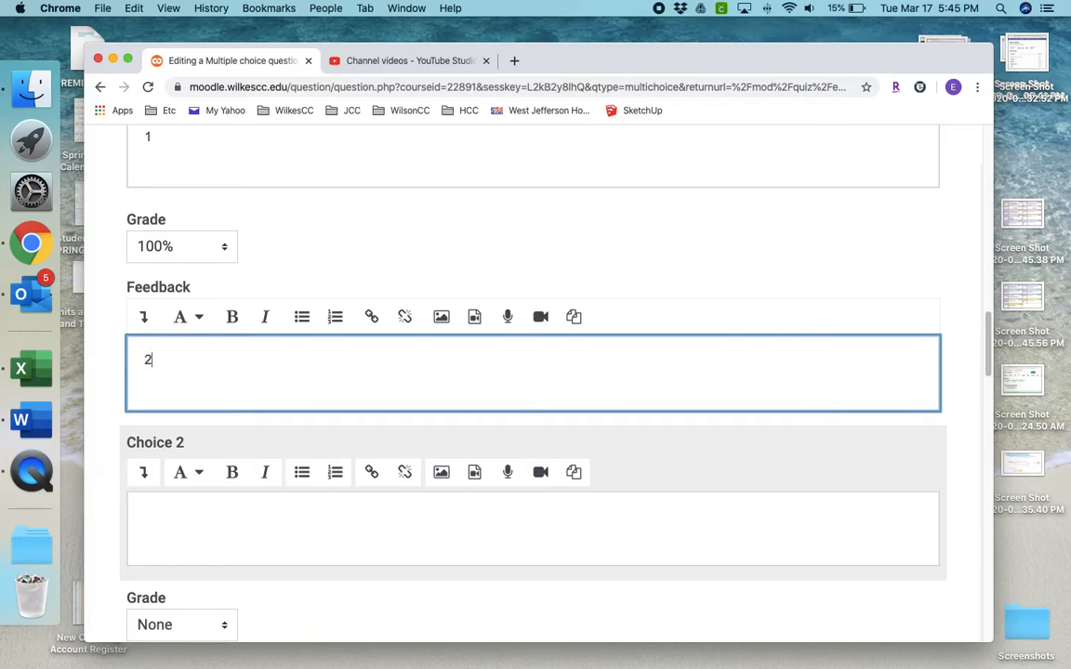
scroll(230, 538, down, 2)
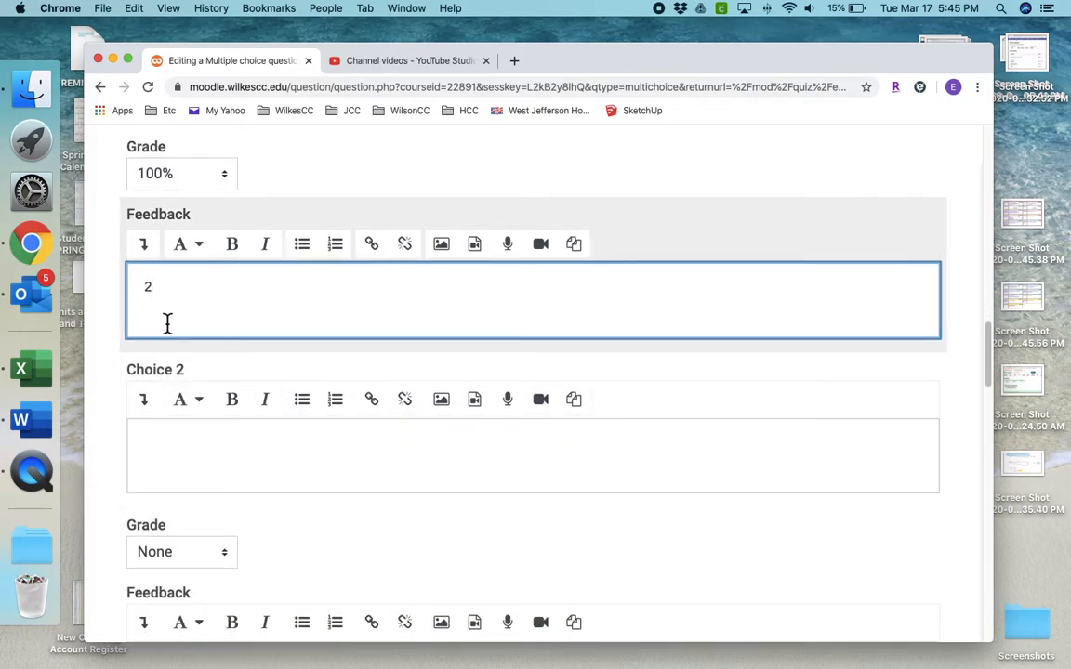
key(BackSpace)
- Enter 2 as the text of Choice 2 and look through the grade percentages offered for it
scroll(167, 323, up, 1)
scroll(166, 323, down, 2)
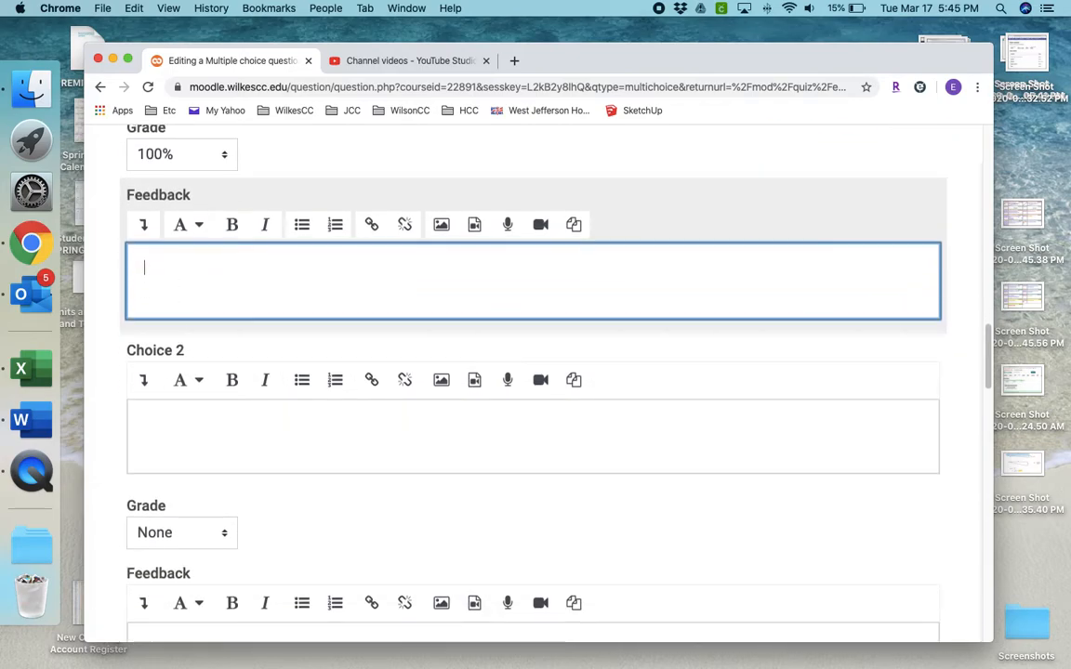
scroll(151, 269, down, 2)
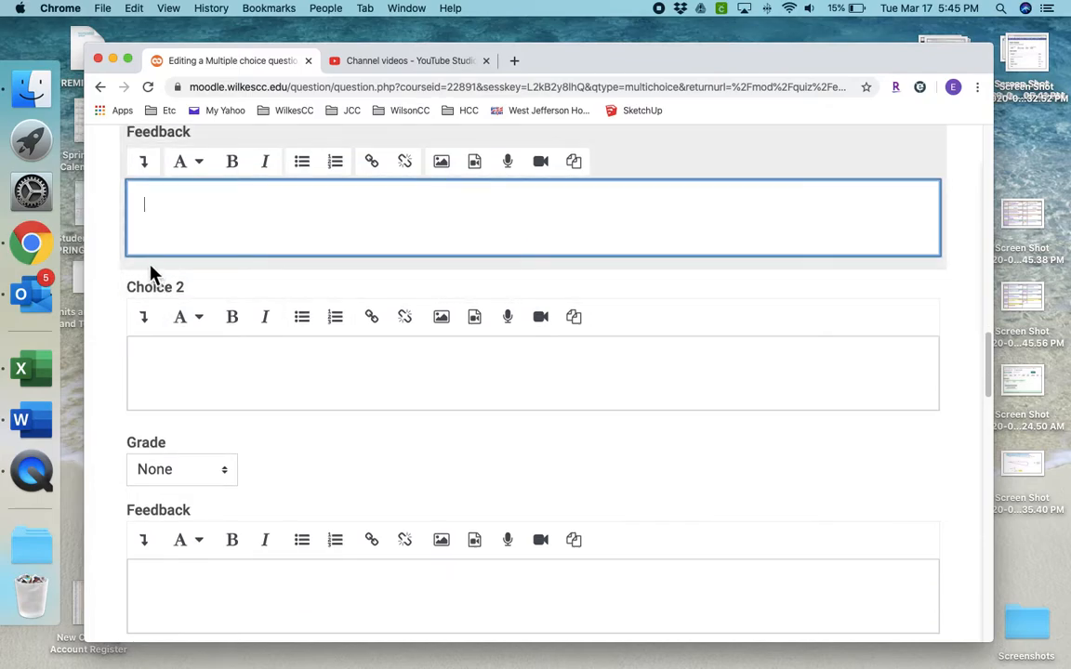
click(161, 369)
text(2)
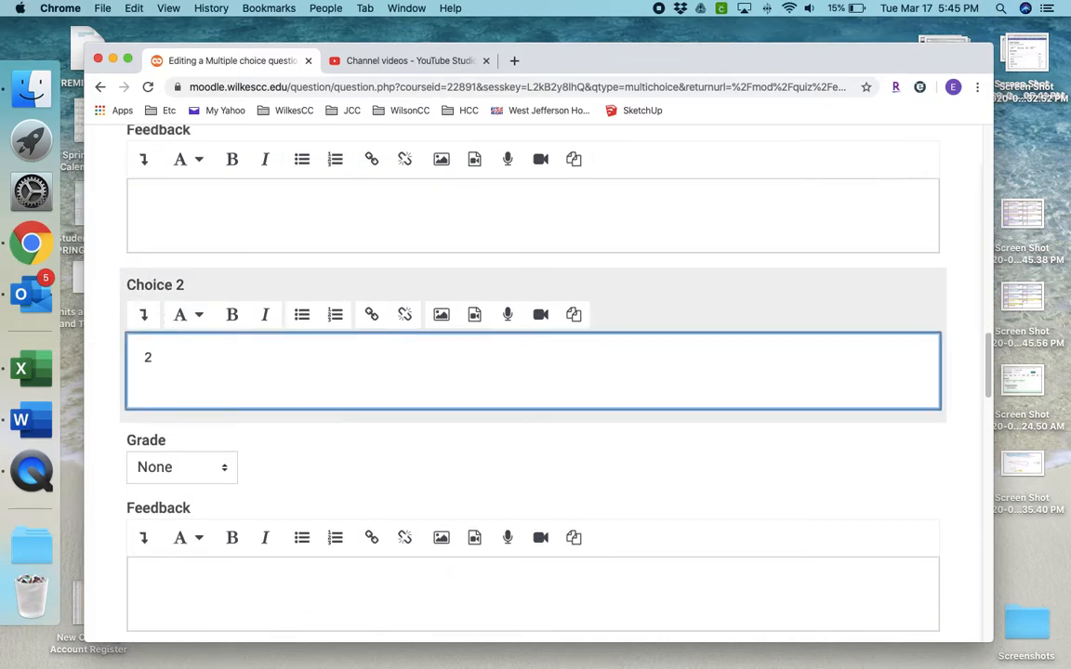
scroll(183, 386, down, 2)
click(233, 402)
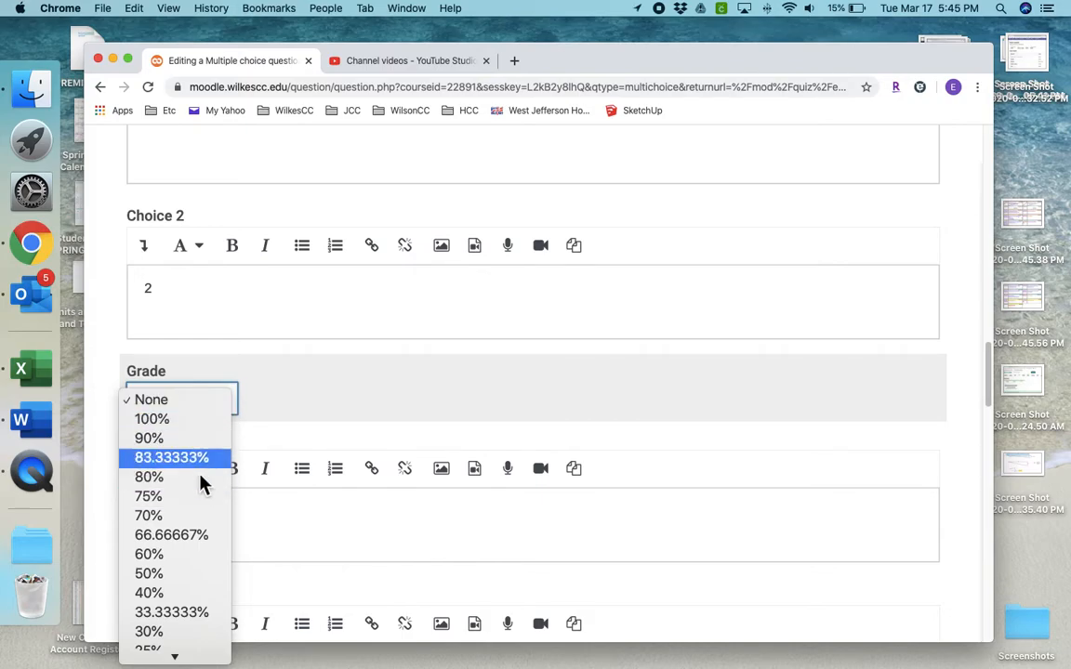
scroll(163, 614, down, 10)
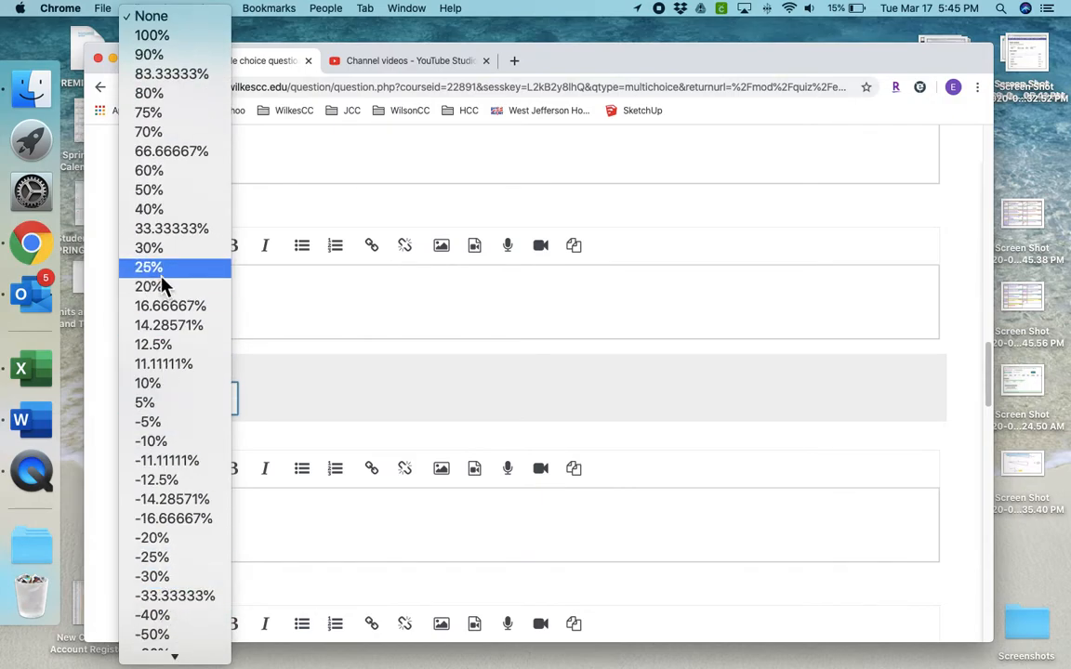
click(288, 319)
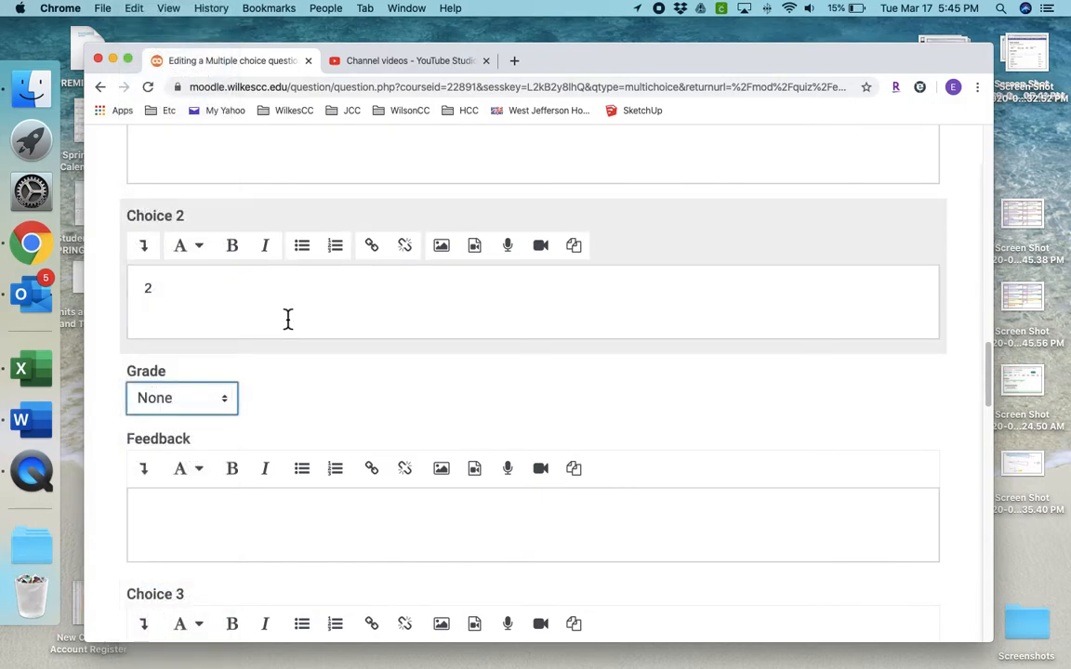
- Look through the remaining answer choices and examine the combined feedback for correct, partially correct and incorrect responses
scroll(288, 318, down, 2)
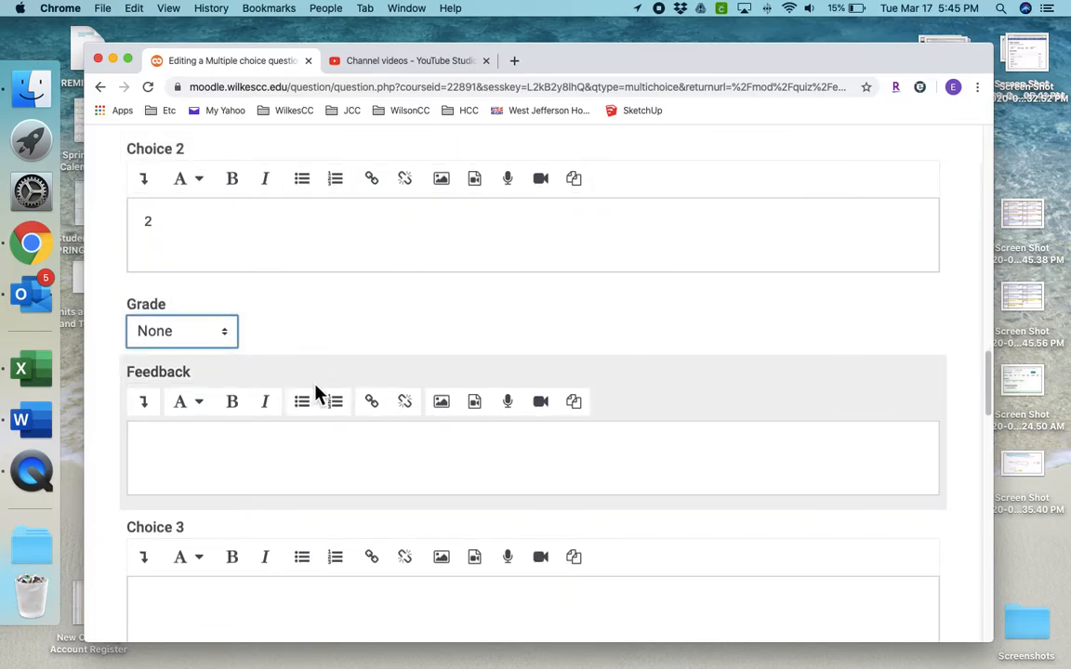
scroll(316, 395, down, 3)
scroll(316, 395, down, 18)
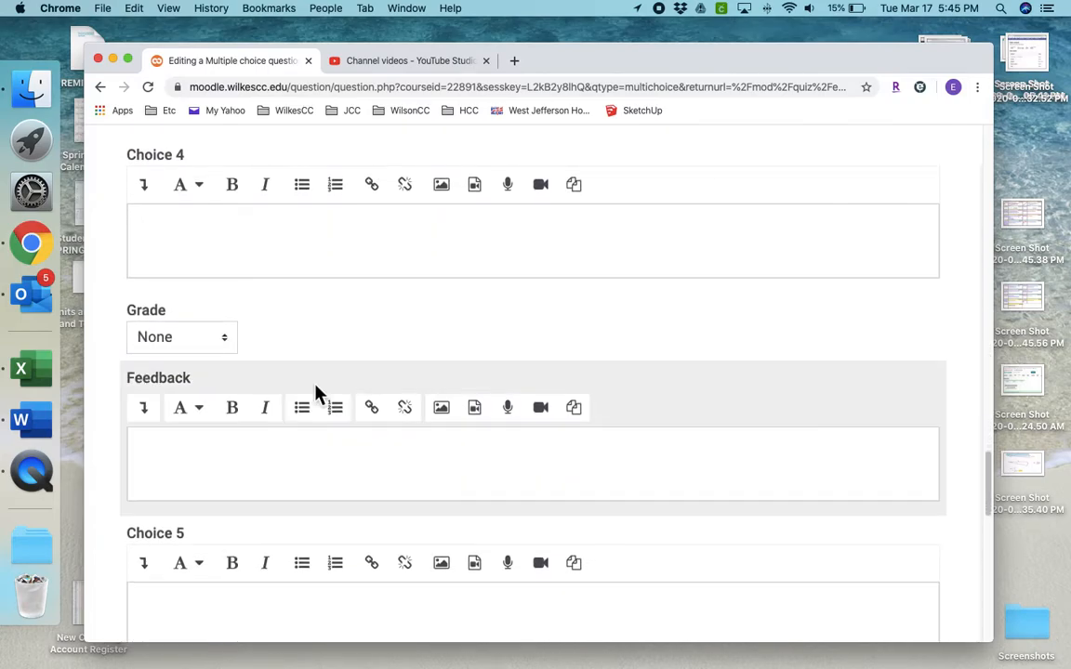
scroll(316, 395, down, 10)
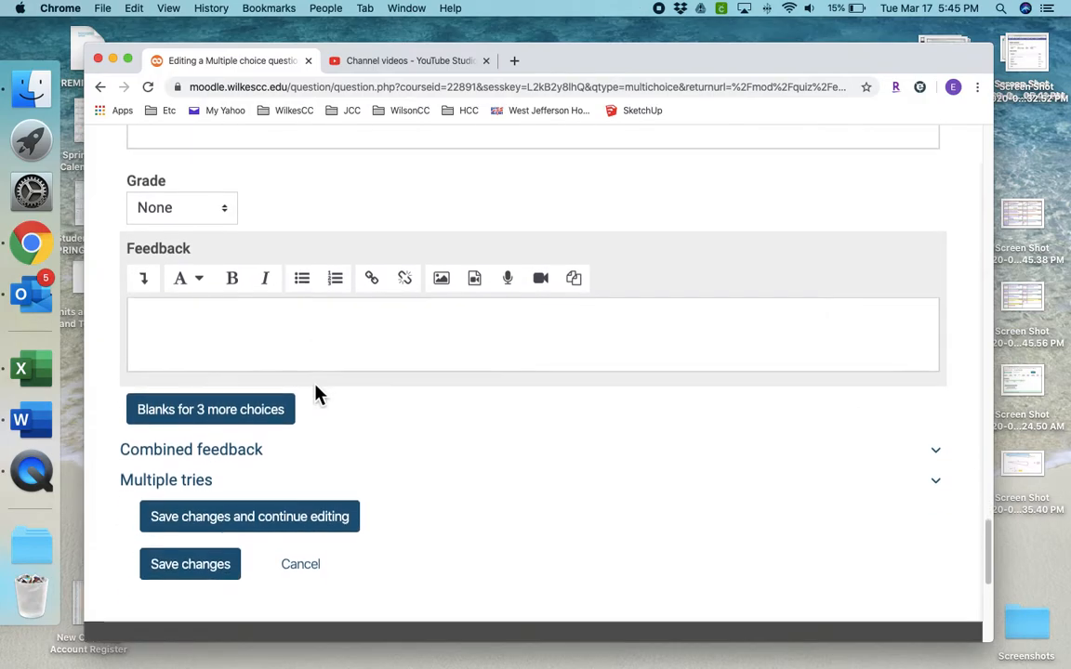
click(249, 366)
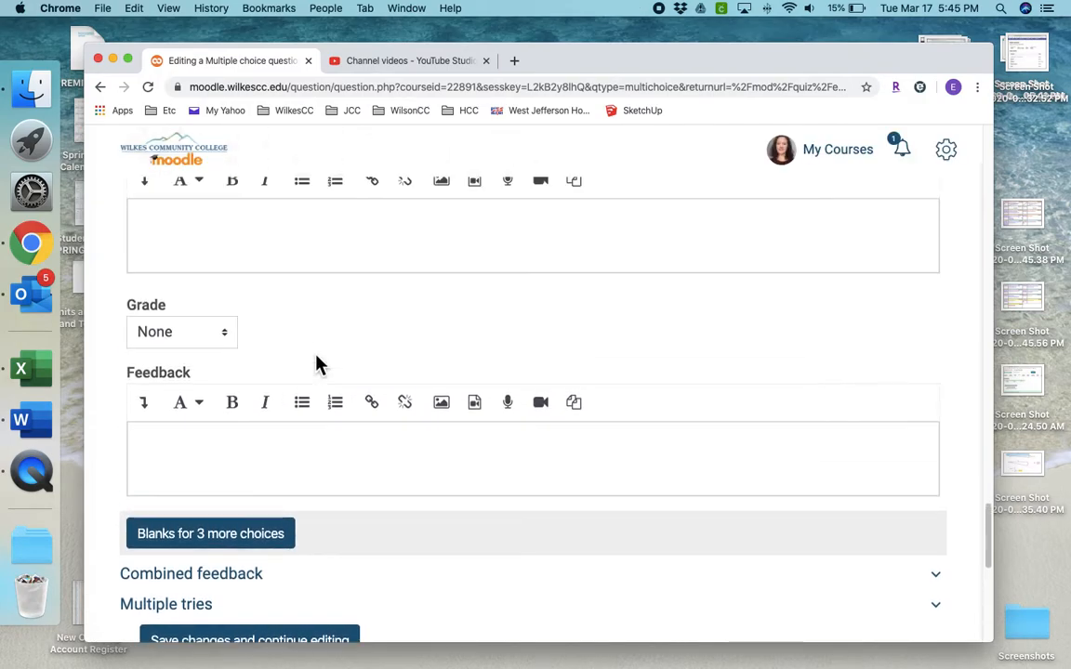
scroll(316, 364, down, 7)
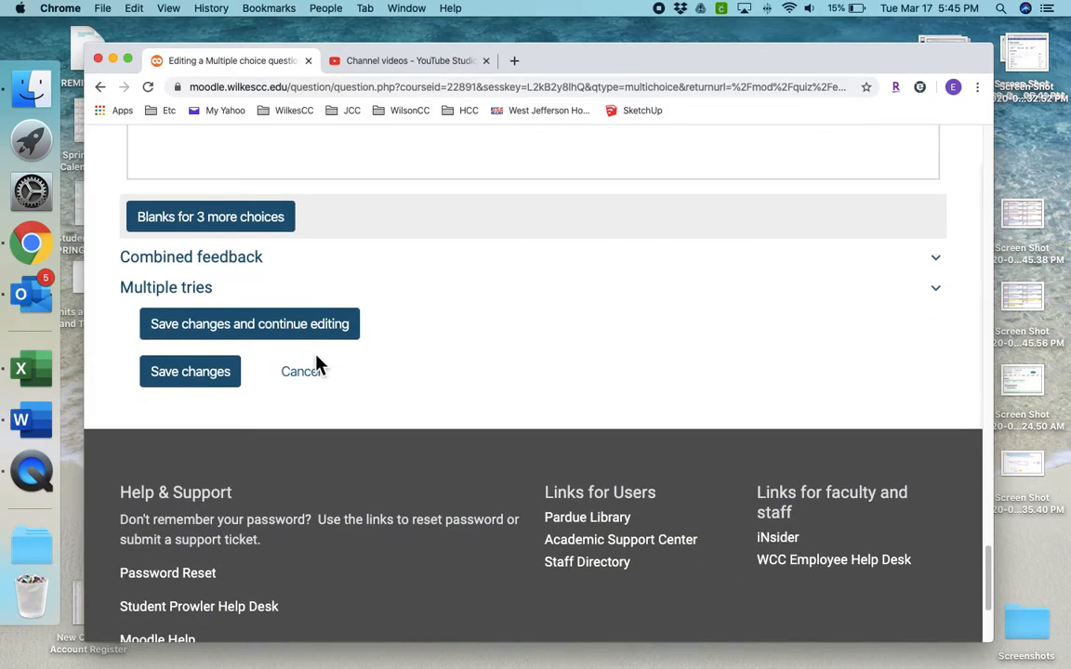
click(239, 271)
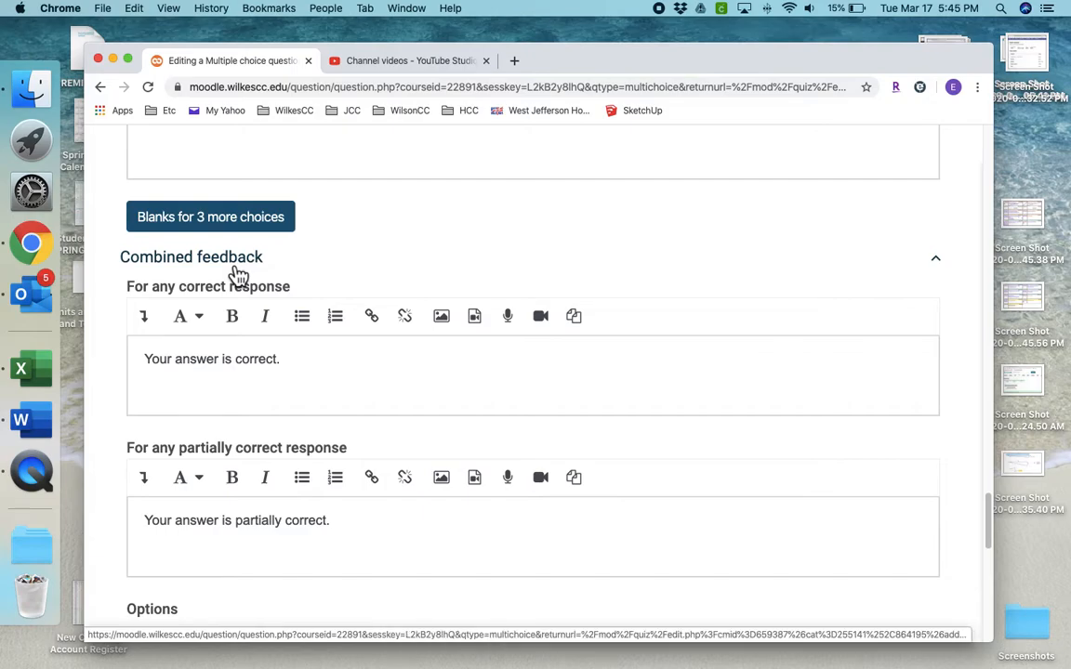
scroll(236, 275, down, 4)
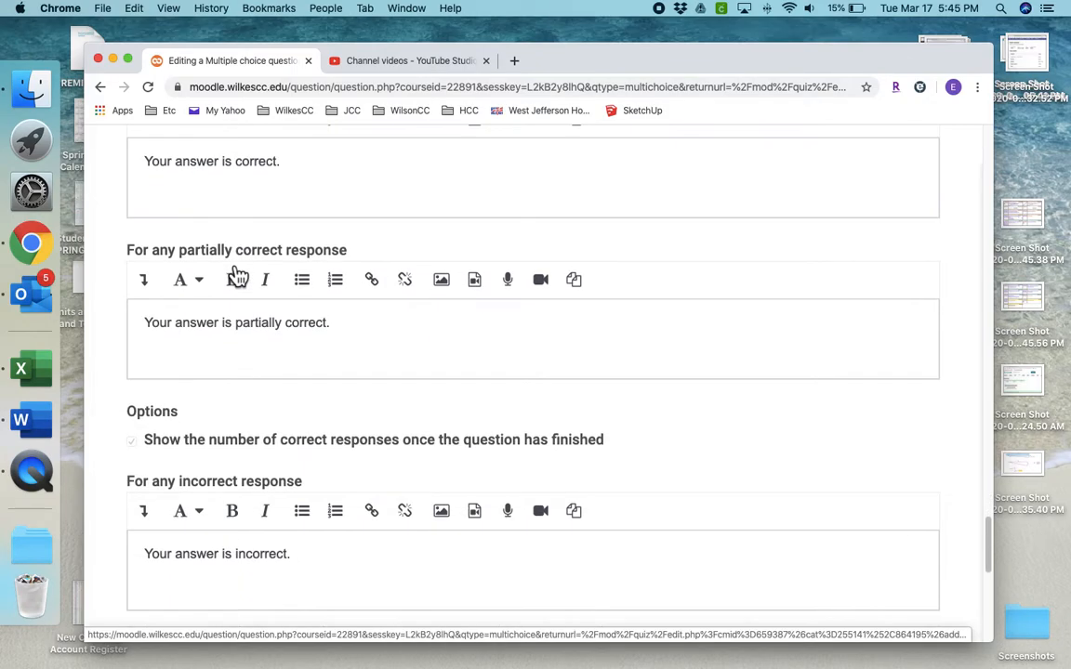
scroll(234, 274, up, 3)
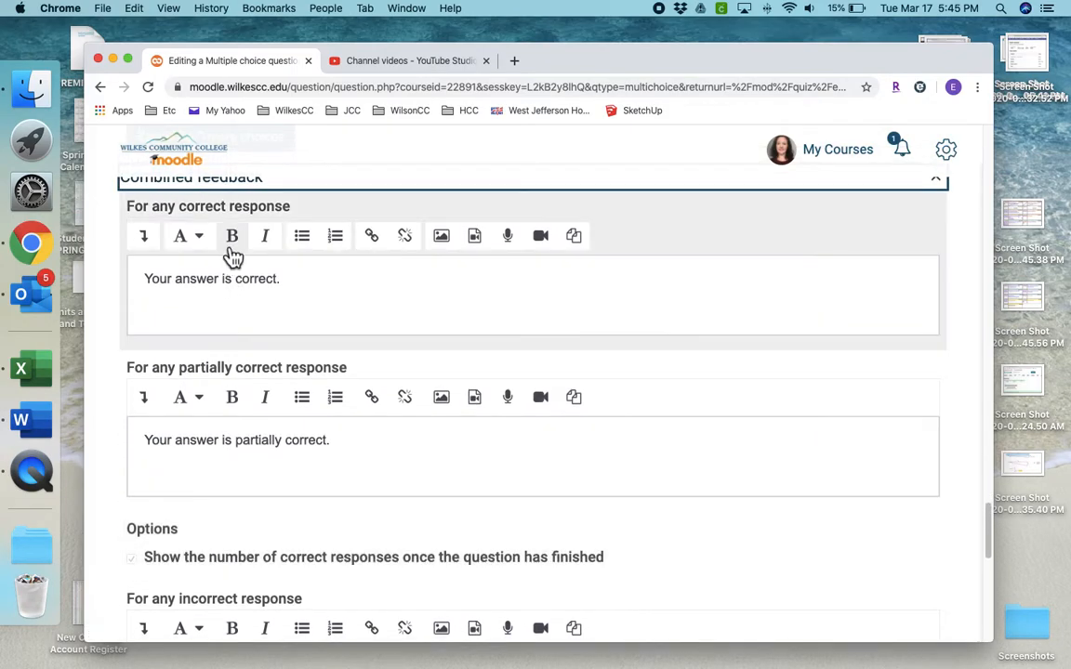
scroll(223, 270, up, 3)
click(227, 231)
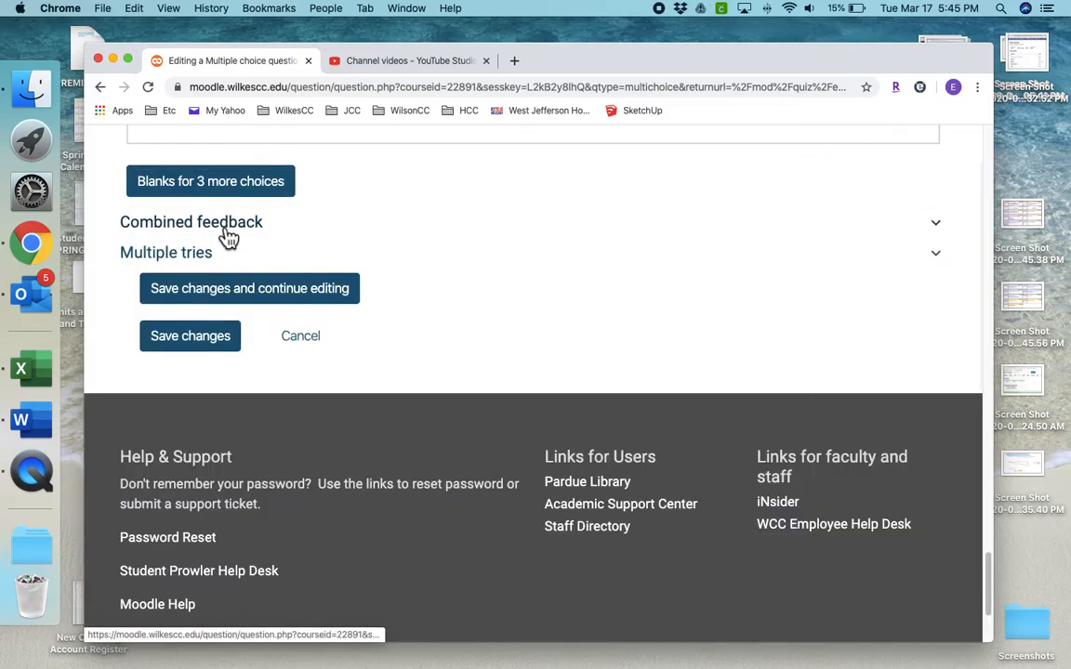
- Expand the Multiple tries settings and examine the penalty for each incorrect try and the hint fields
click(195, 256)
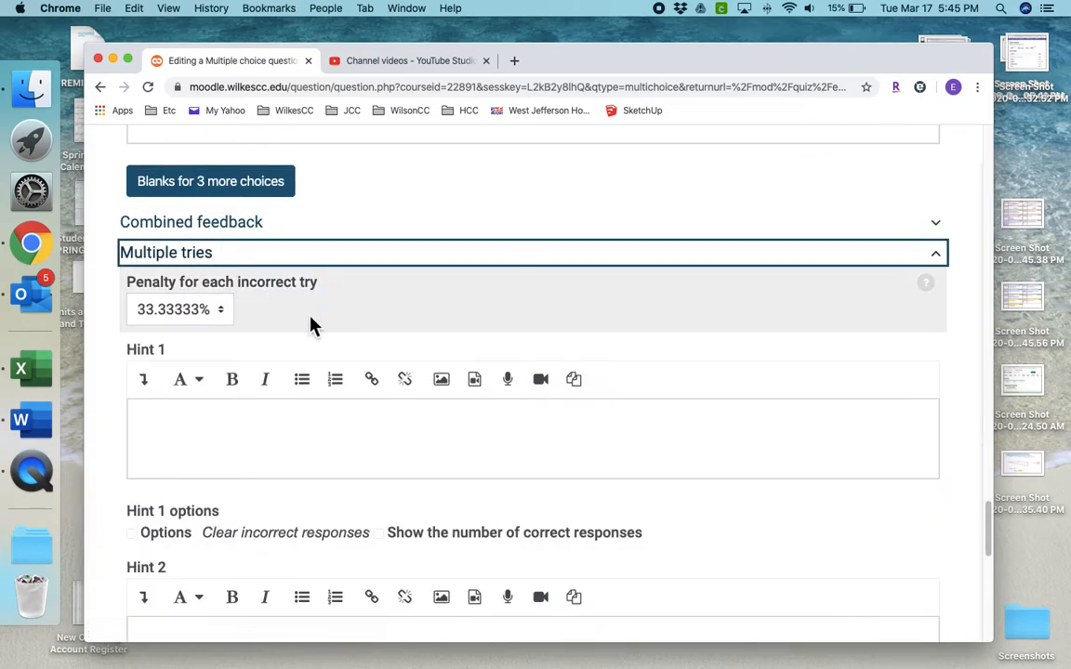
scroll(260, 292, down, 1)
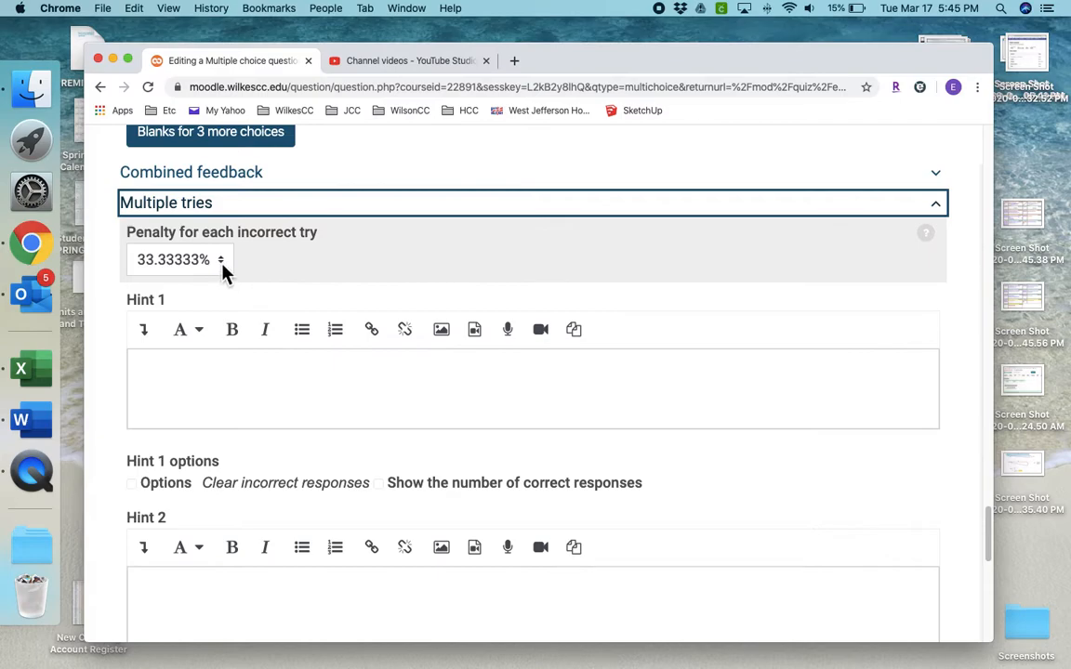
scroll(223, 266, up, 1)
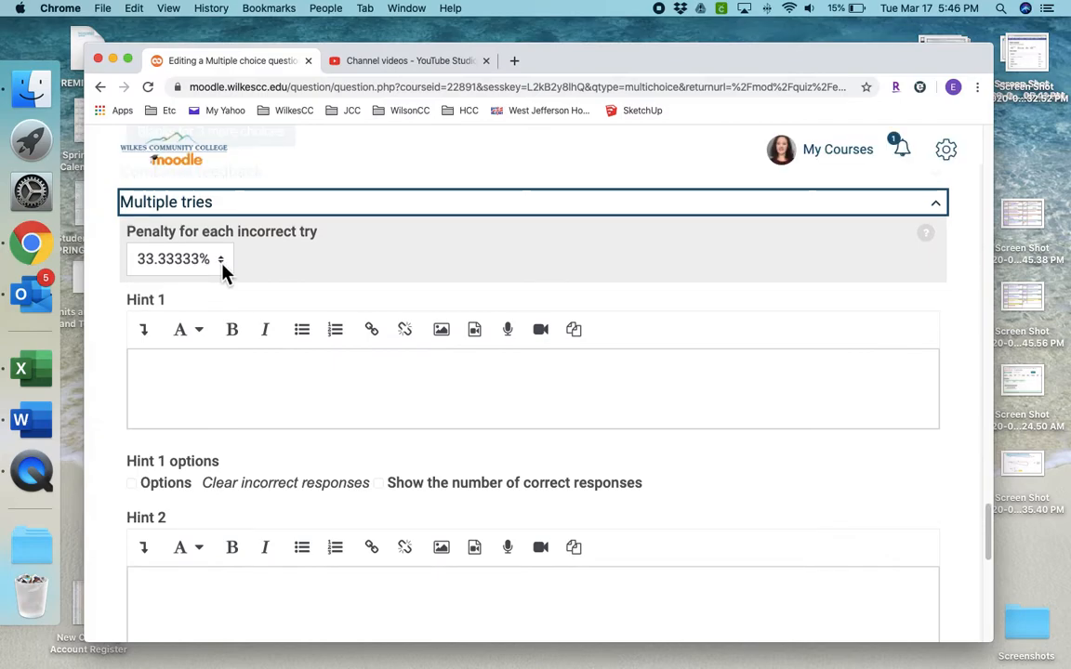
- Try a 0% penalty for each incorrect try, then restore it to 33.33333%
click(222, 263)
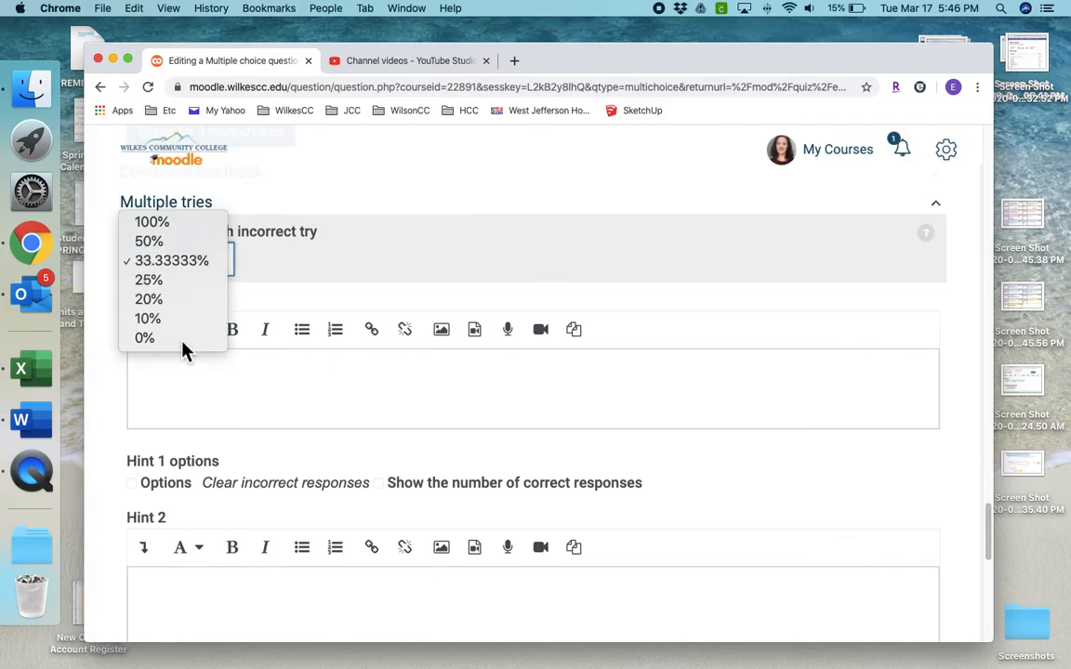
click(147, 337)
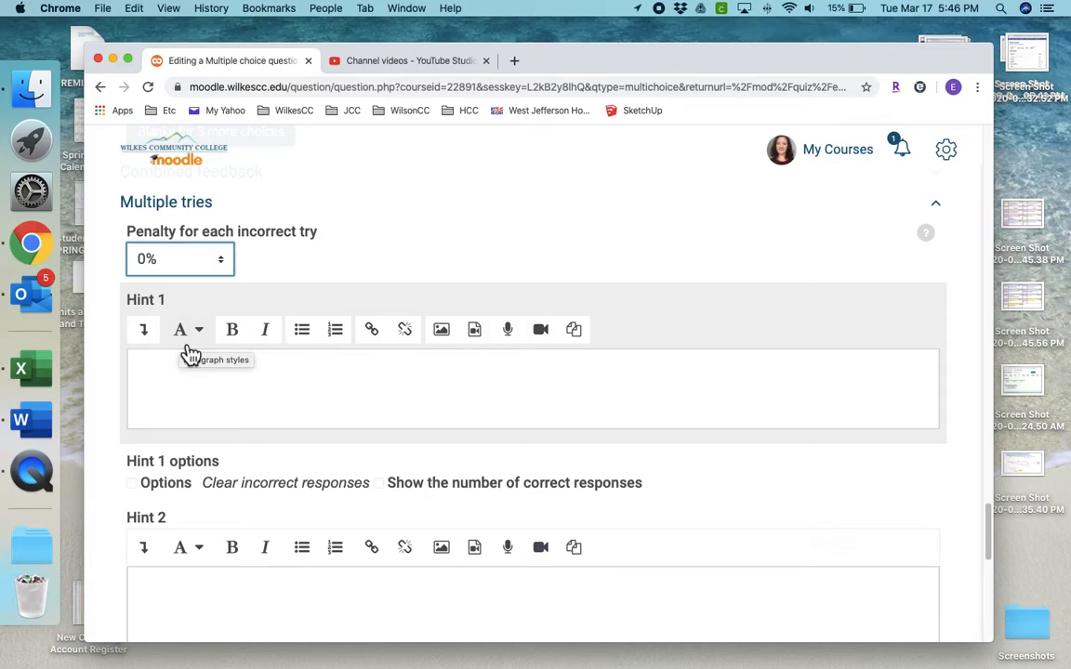
click(226, 266)
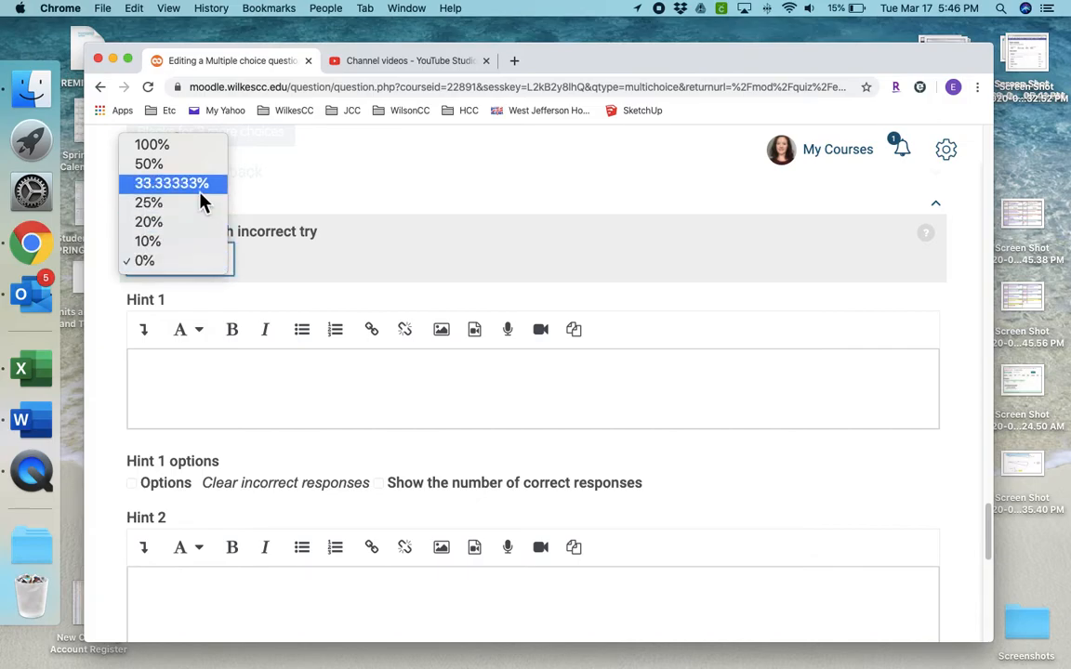
click(202, 202)
- Set the penalty for each incorrect try to 25% and save the multiple choice question
click(214, 271)
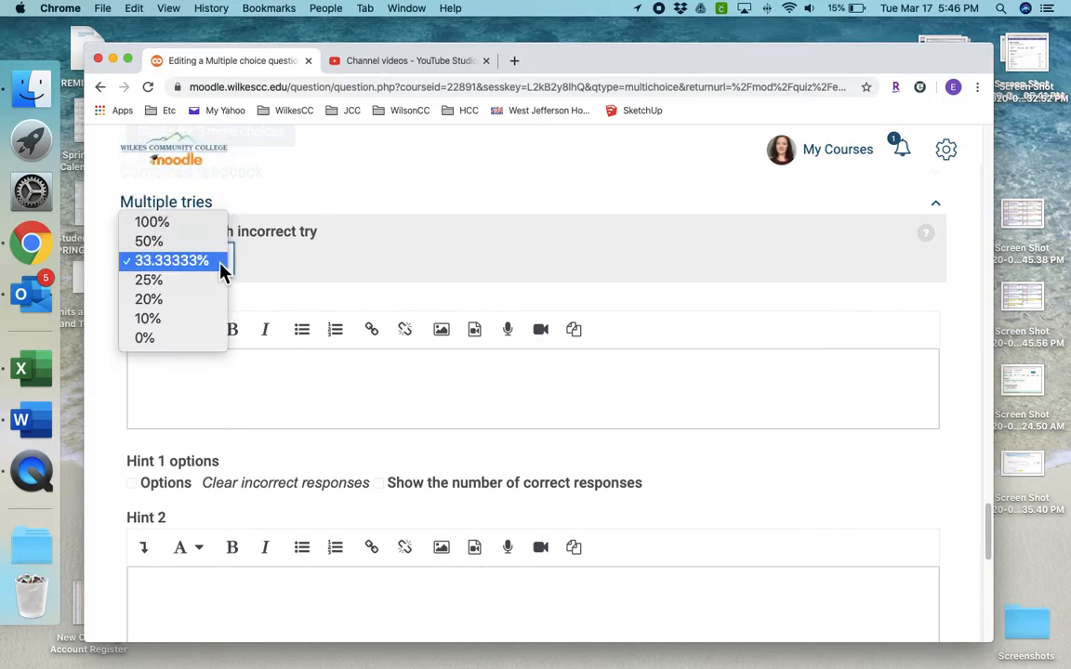
click(200, 284)
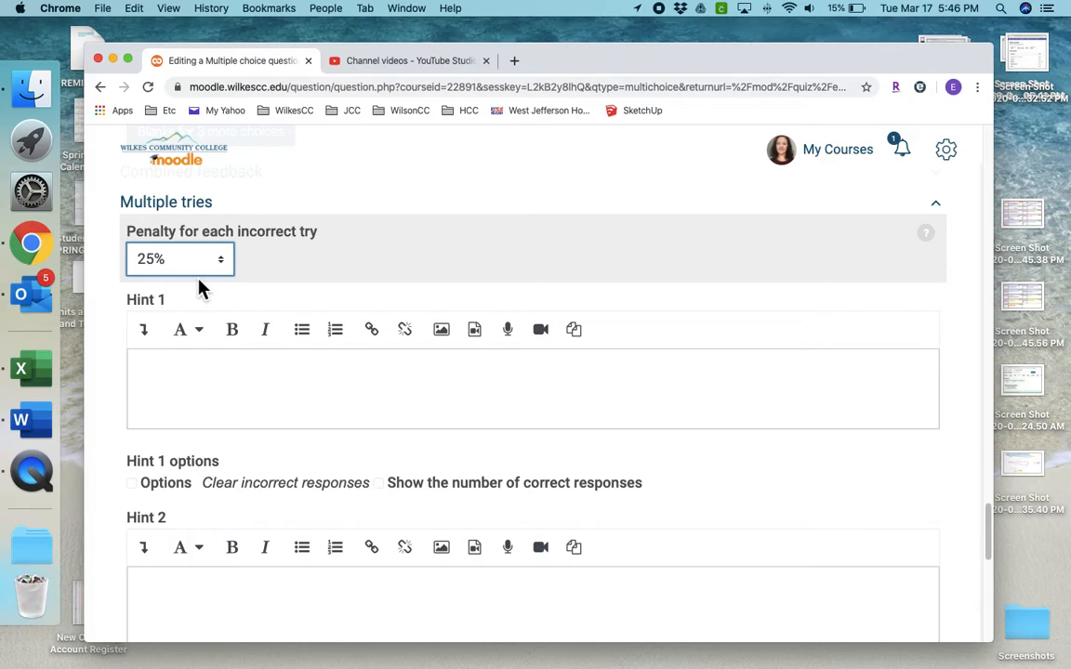
scroll(200, 288, down, 5)
click(198, 290)
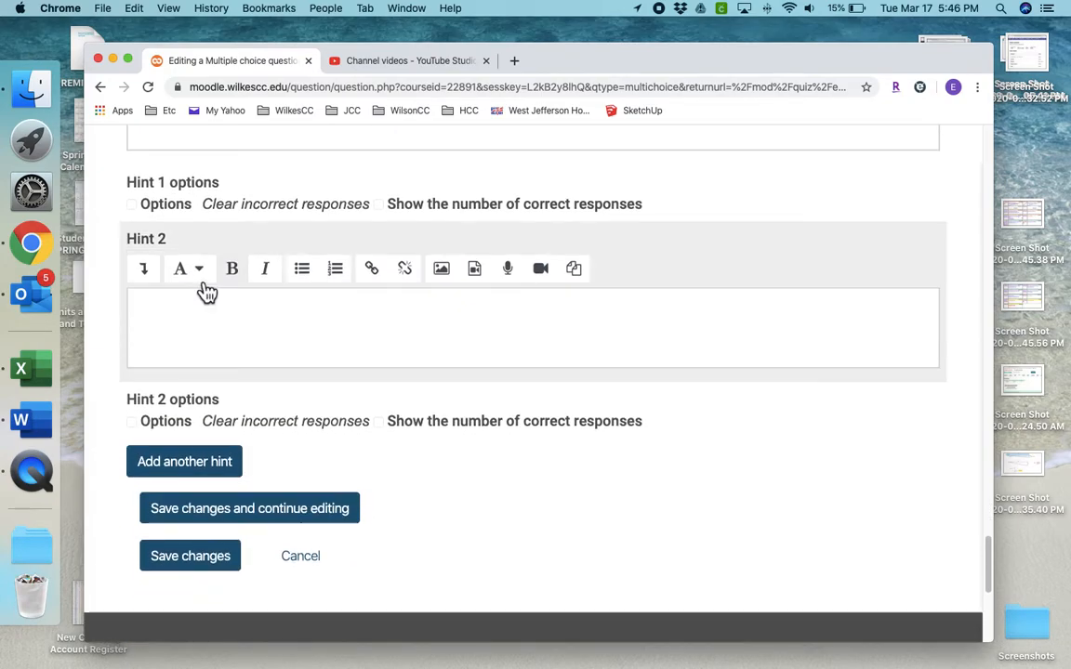
scroll(201, 290, down, 2)
scroll(199, 284, up, 5)
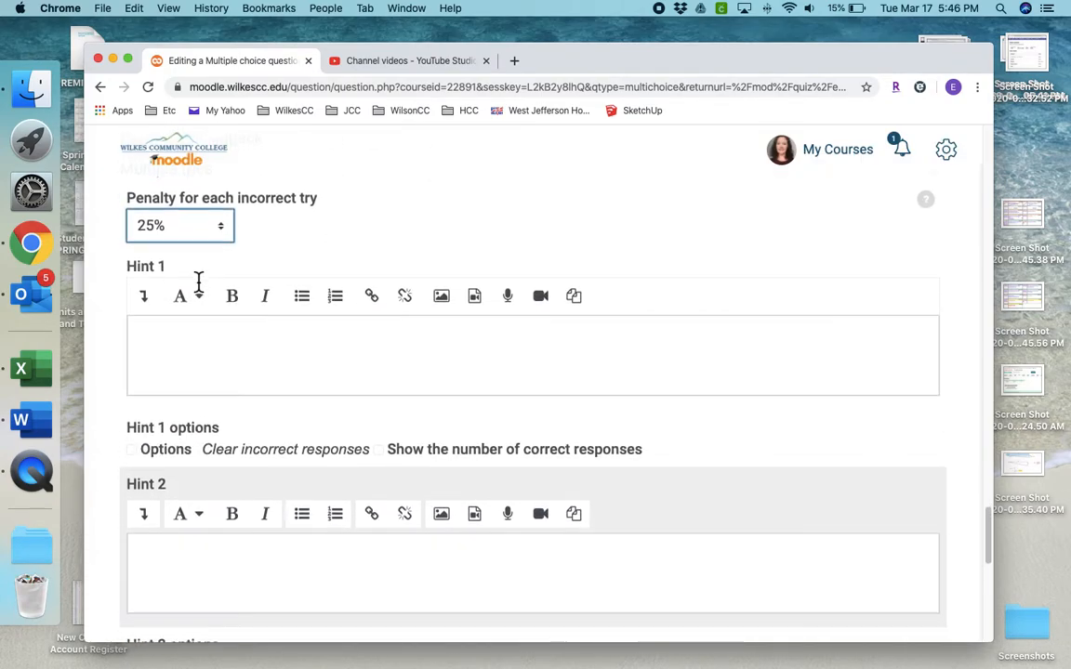
scroll(198, 282, down, 5)
scroll(198, 282, down, 3)
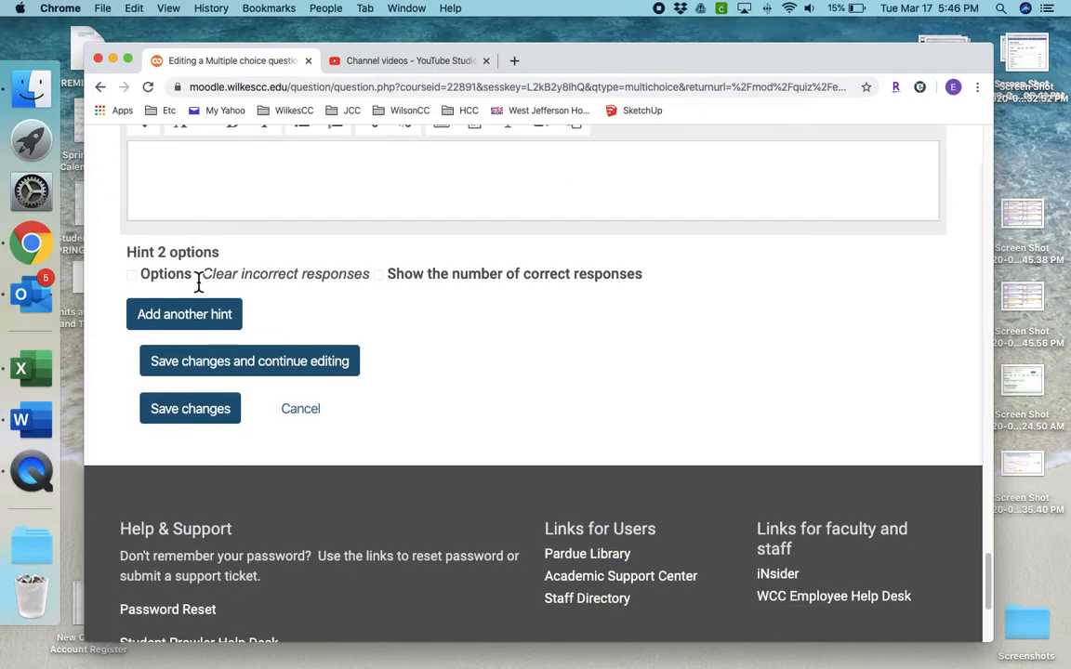
scroll(198, 283, down, 1)
scroll(199, 288, down, 3)
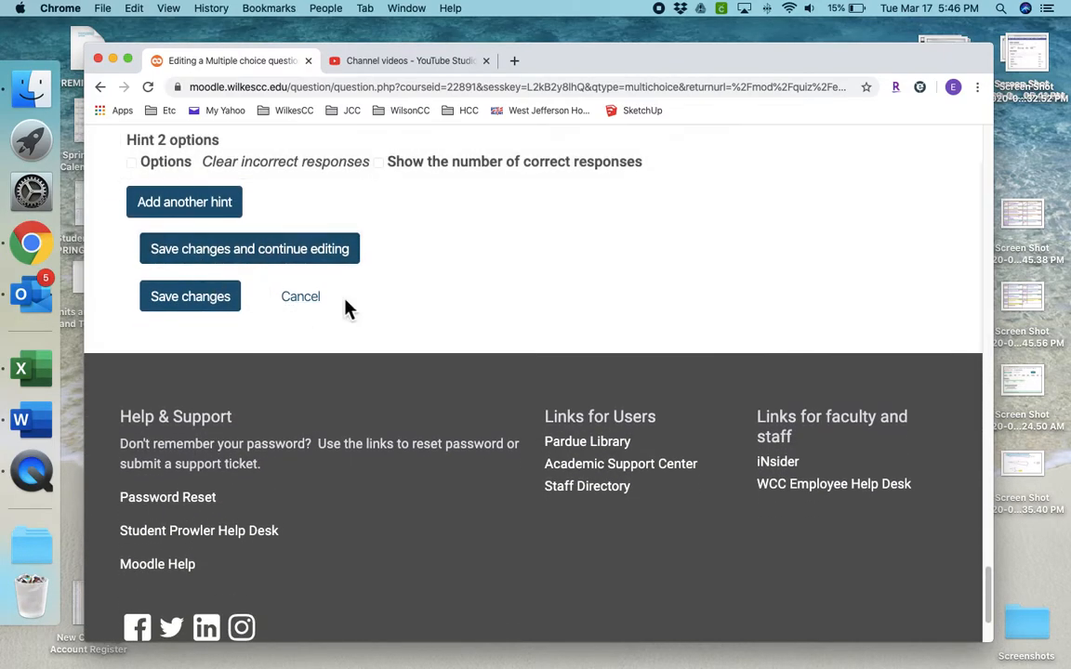
click(205, 303)
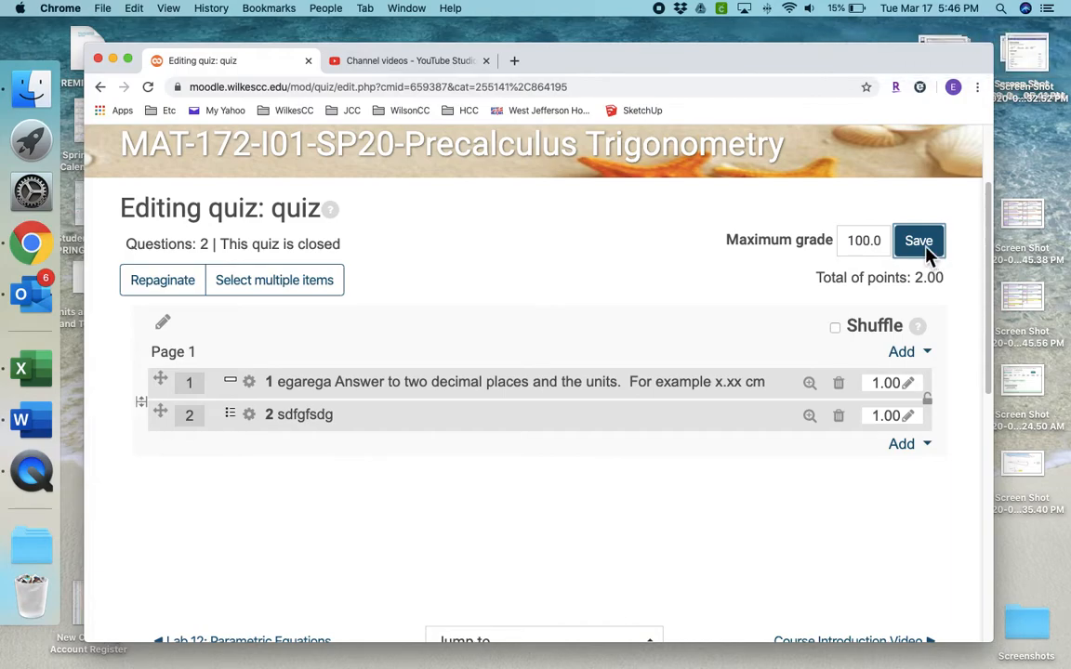
- Save the quiz's maximum grade of 100.0 and look over the quiz editing page
click(920, 243)
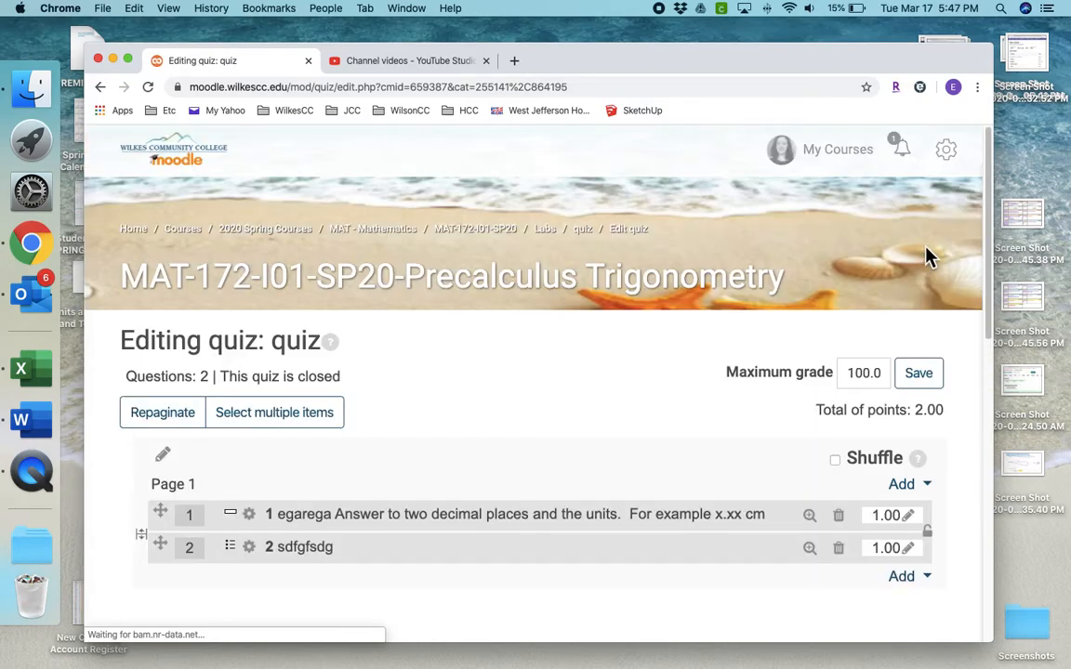
scroll(621, 382, down, 10)
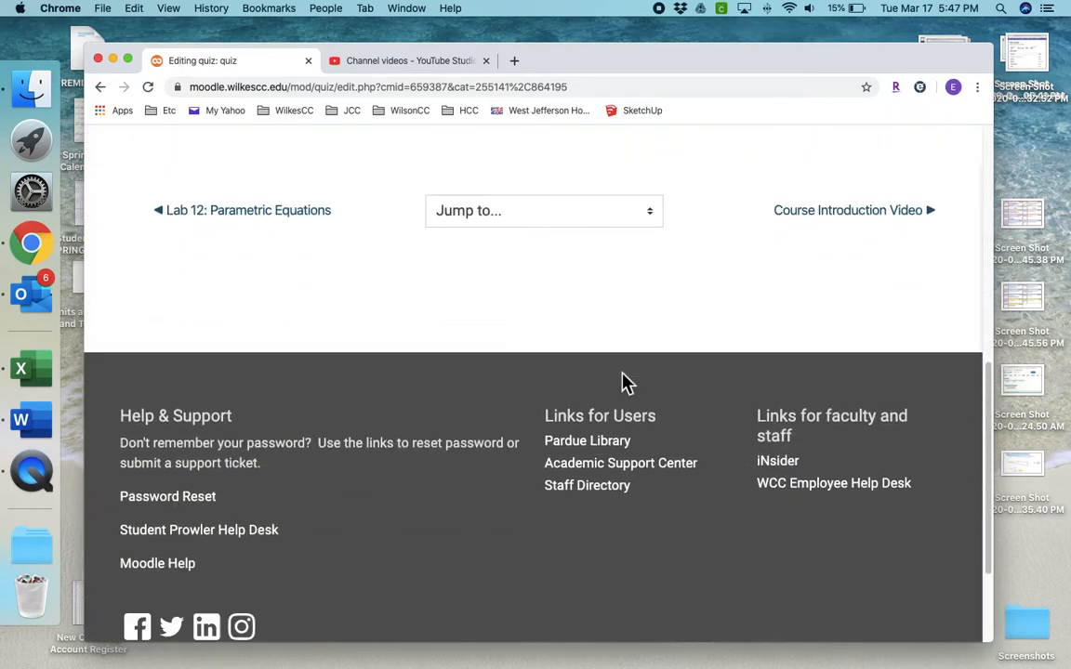
scroll(622, 383, up, 6)
scroll(623, 383, up, 5)
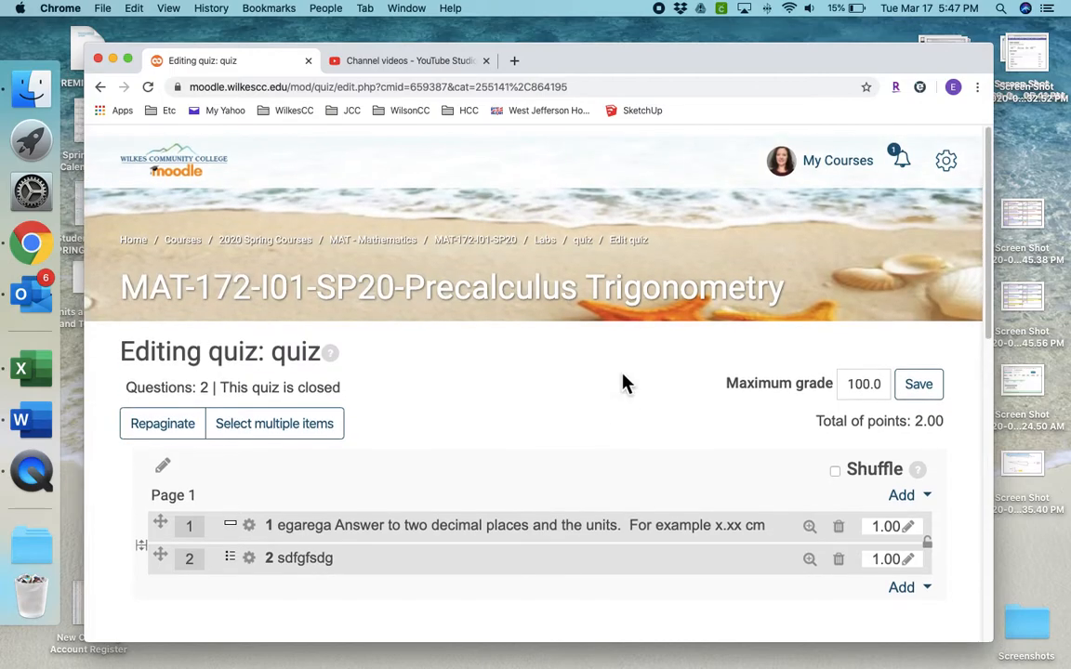
- Return to the course's Labs section and open the quiz to check its attempts allowed and closing date
click(547, 232)
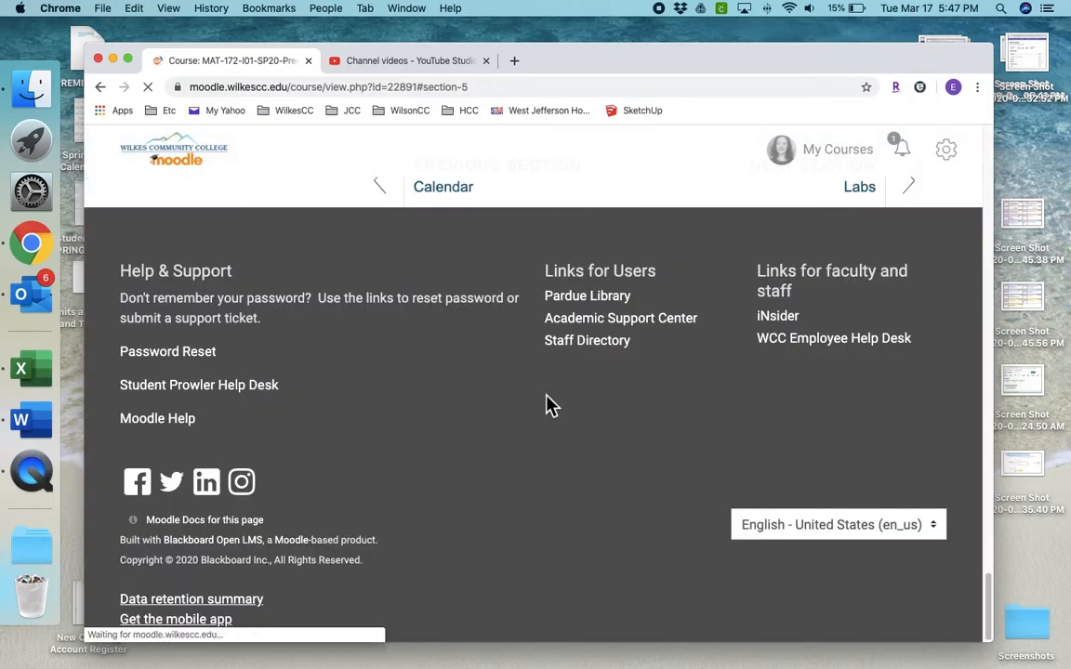
scroll(548, 404, down, 20)
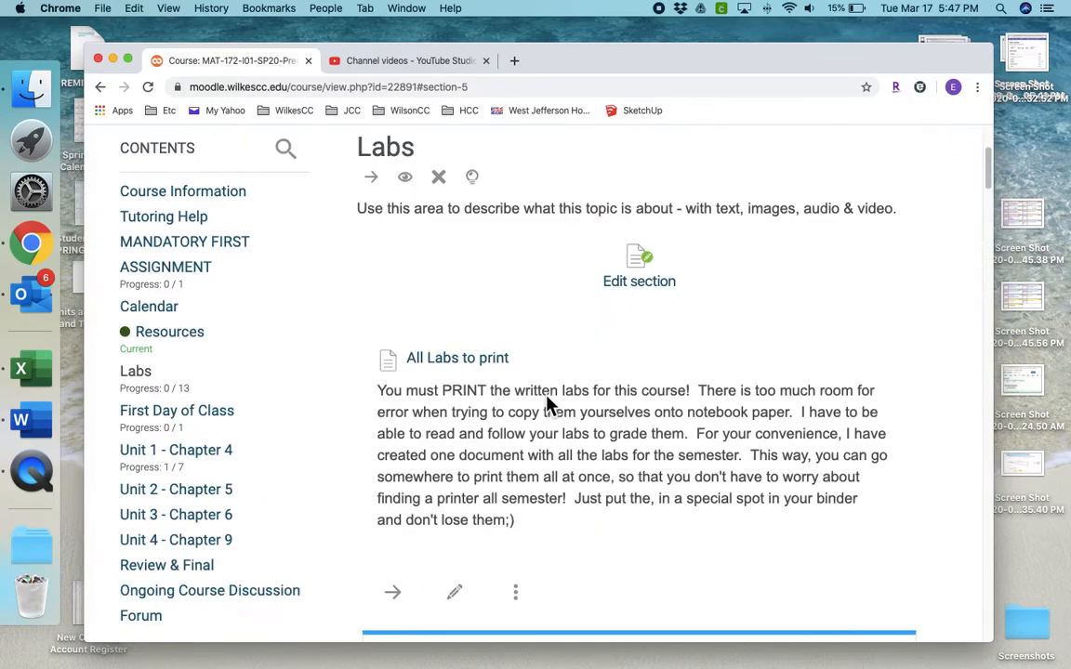
scroll(546, 405, up, 8)
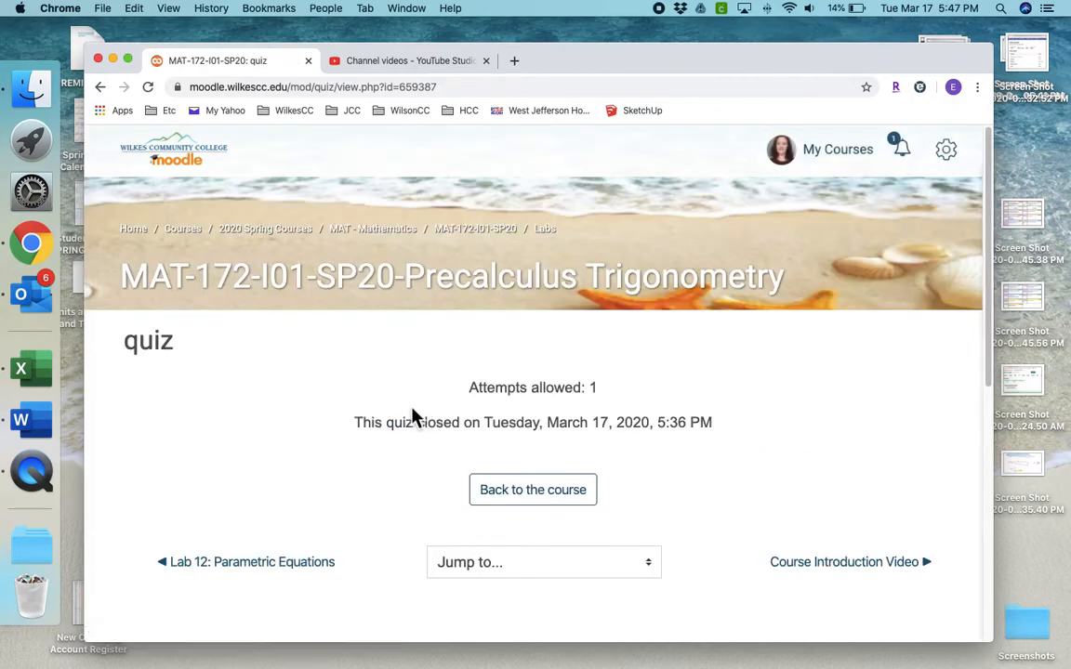
scroll(374, 456, down, 5)
scroll(374, 455, up, 3)
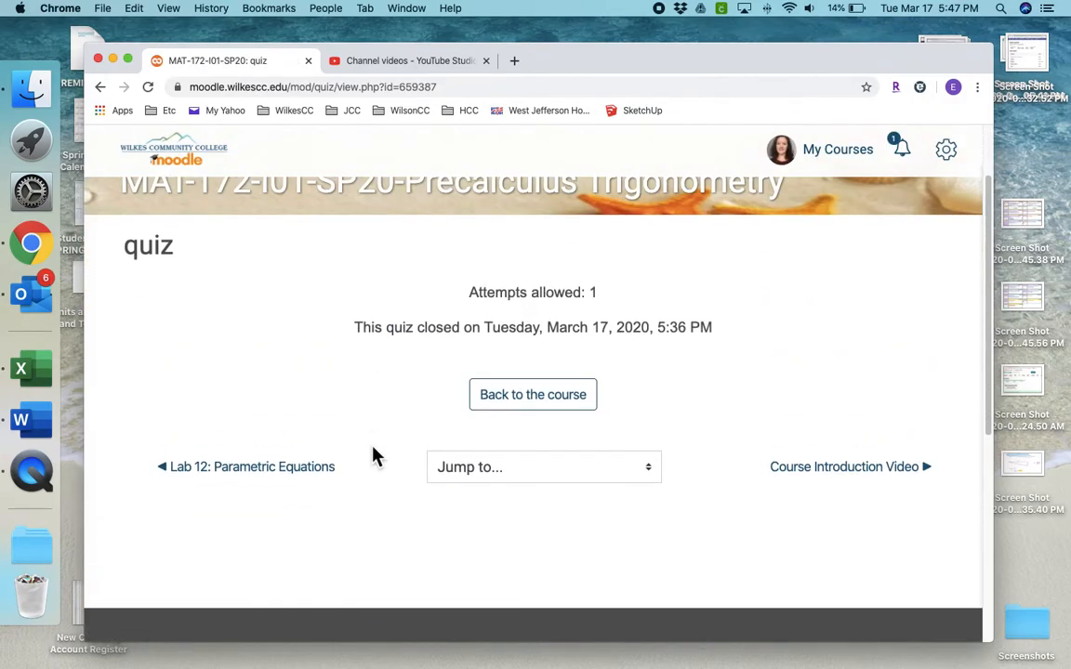
scroll(374, 455, down, 1)
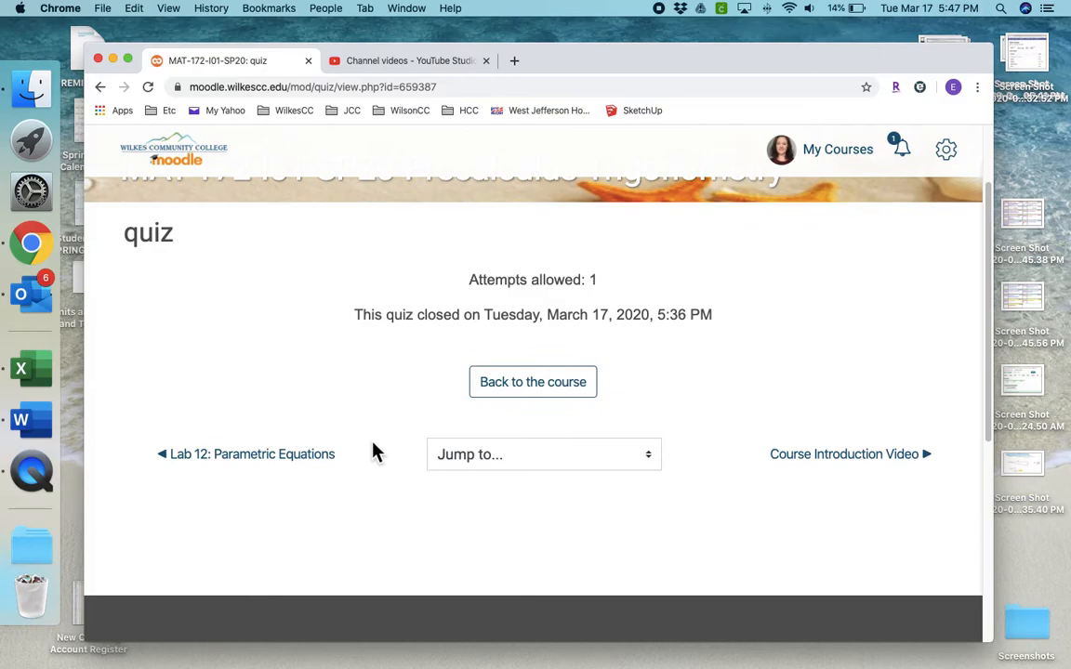
- Edit the settings of the quiz in Labs, set its closing day to 18 March, and save and return to the course
click(102, 90)
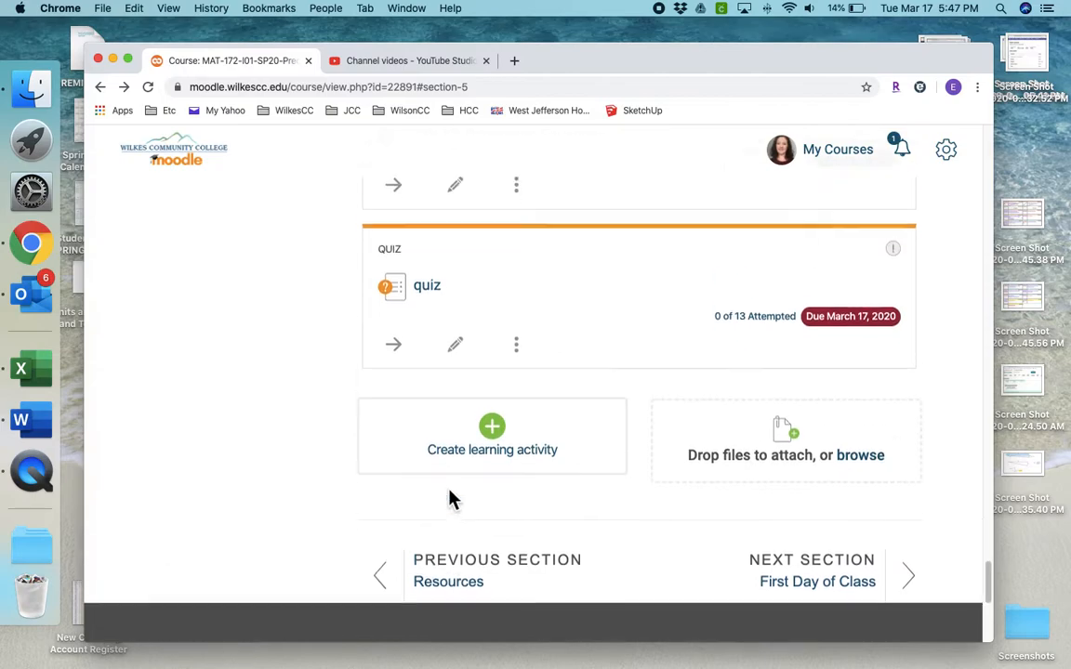
click(455, 357)
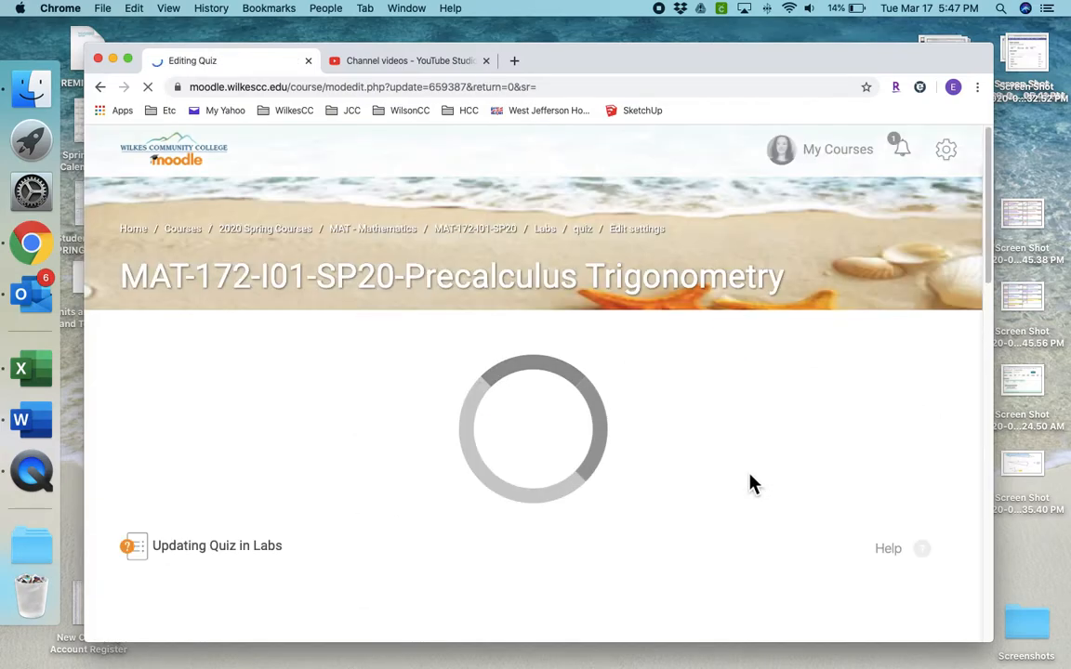
scroll(770, 459, down, 2)
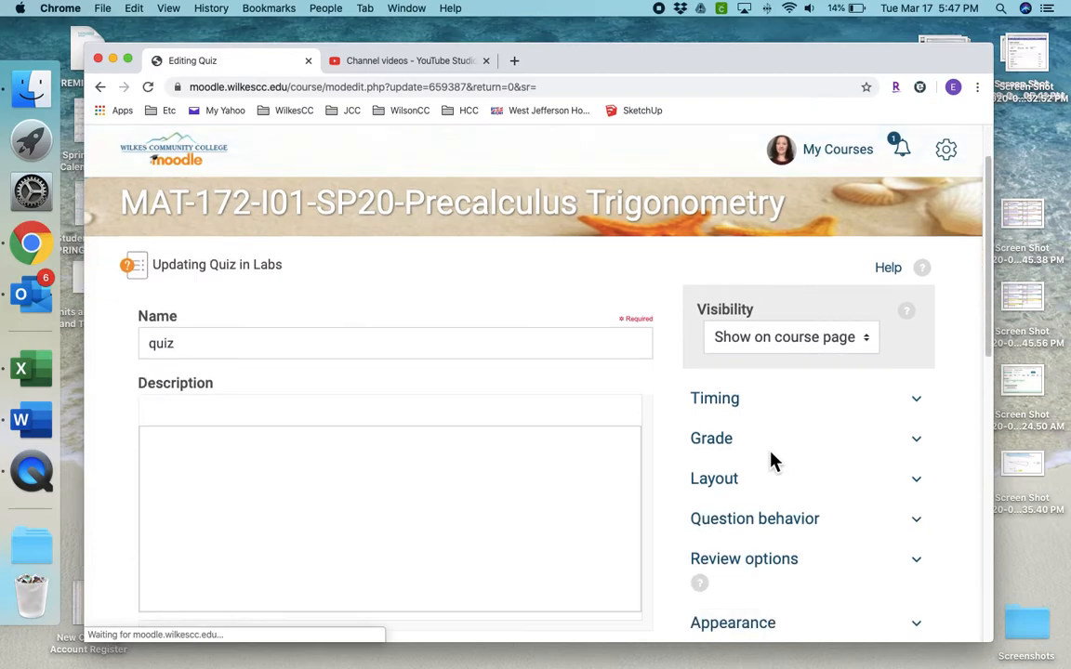
click(929, 410)
scroll(803, 510, down, 3)
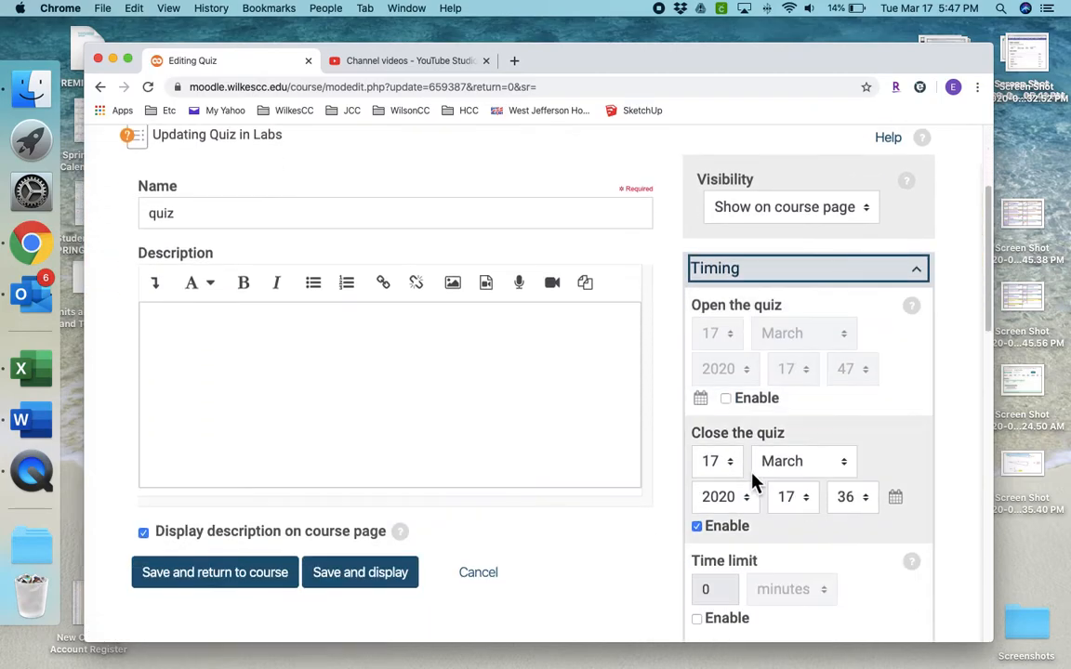
click(735, 470)
click(723, 485)
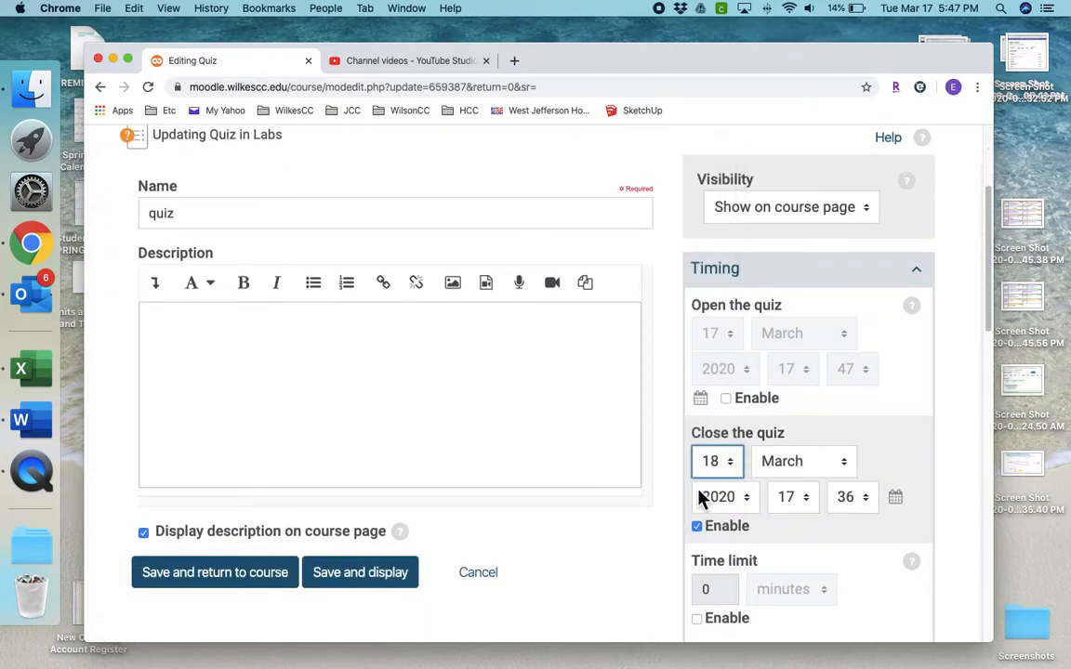
click(262, 587)
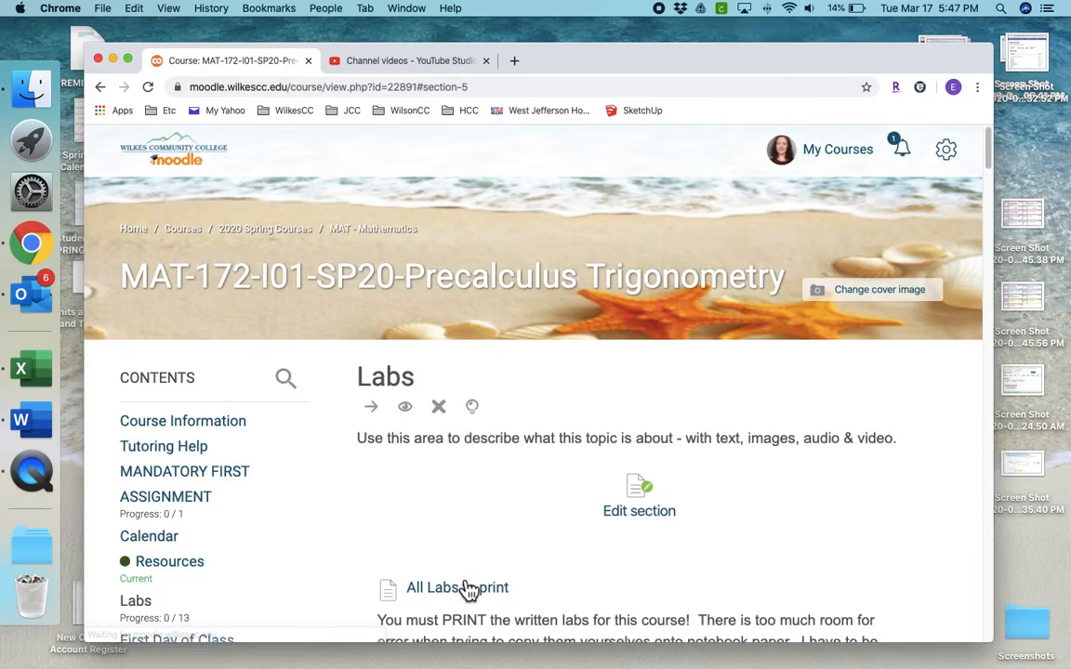
- Open the quiz from the Labs section, start an attempt and look through its two questions
scroll(467, 592, down, 20)
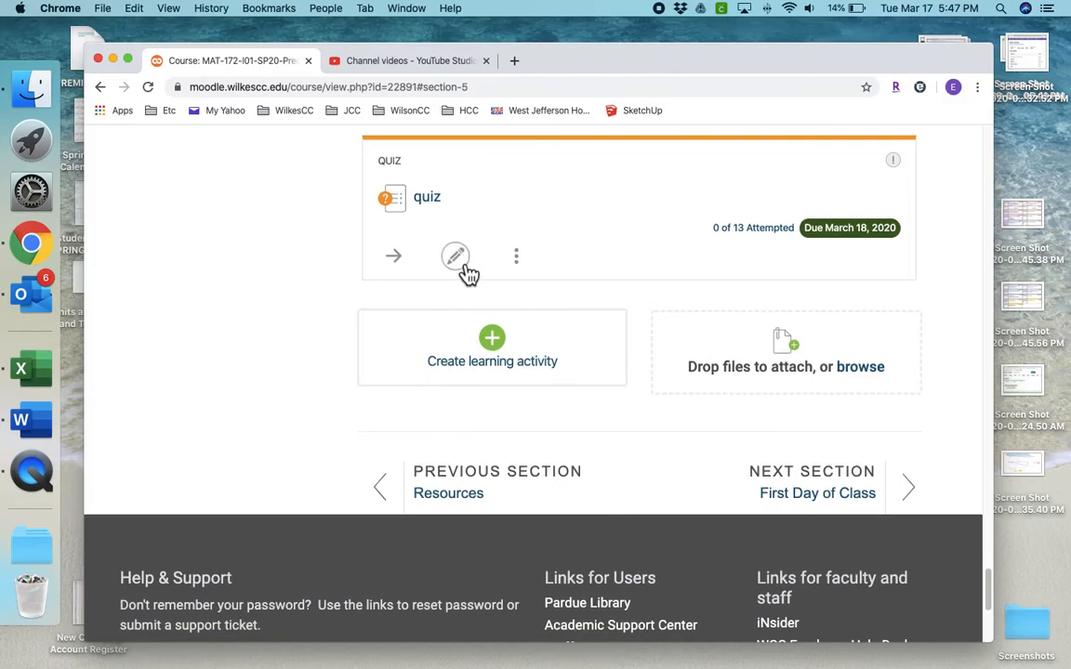
click(442, 213)
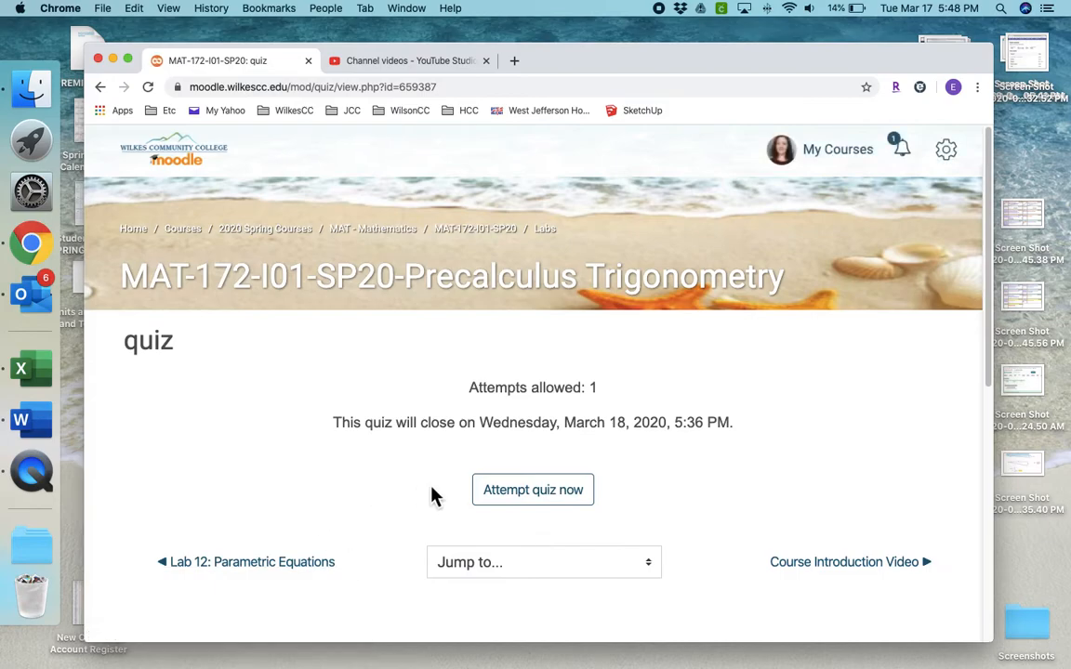
click(534, 498)
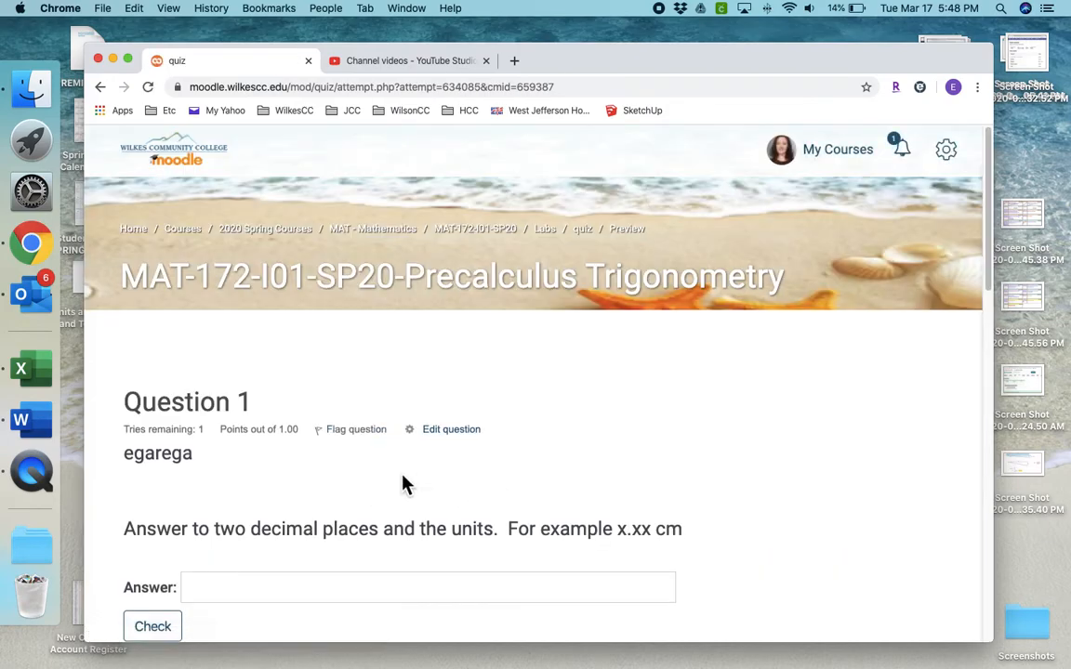
scroll(403, 483, down, 3)
scroll(402, 483, up, 2)
scroll(403, 484, down, 5)
scroll(403, 483, up, 2)
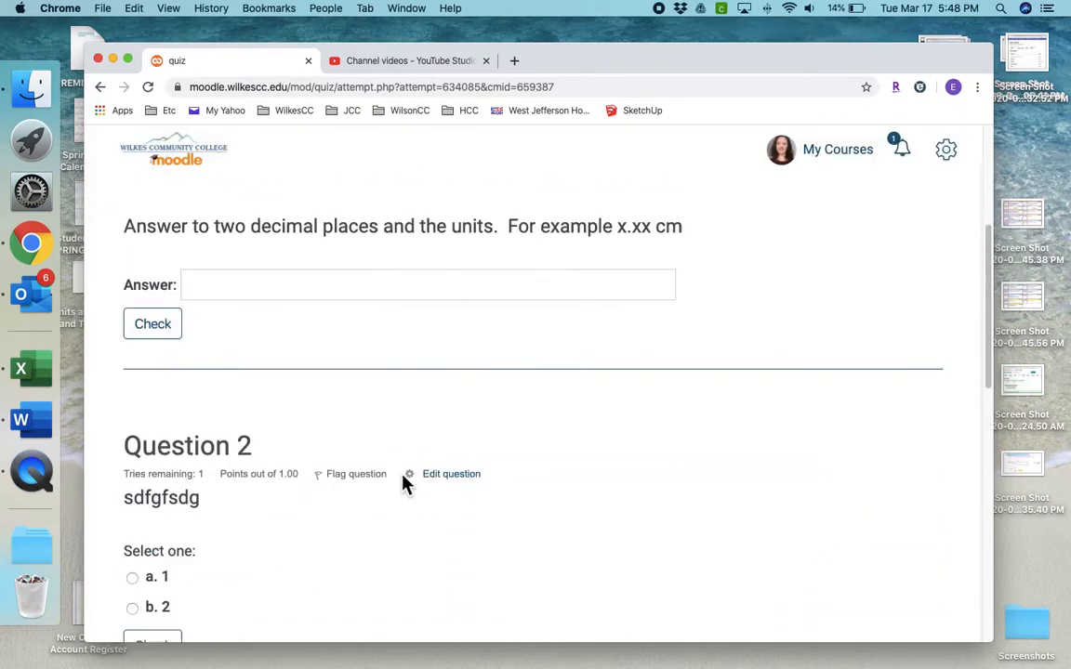
scroll(402, 483, up, 2)
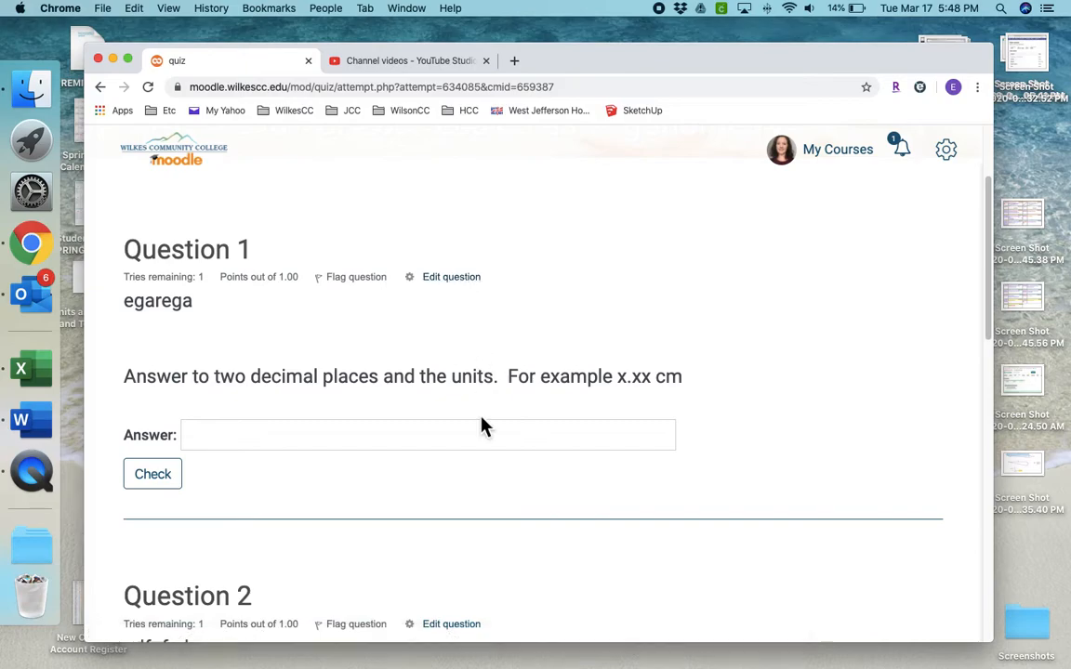
scroll(475, 464, down, 1)
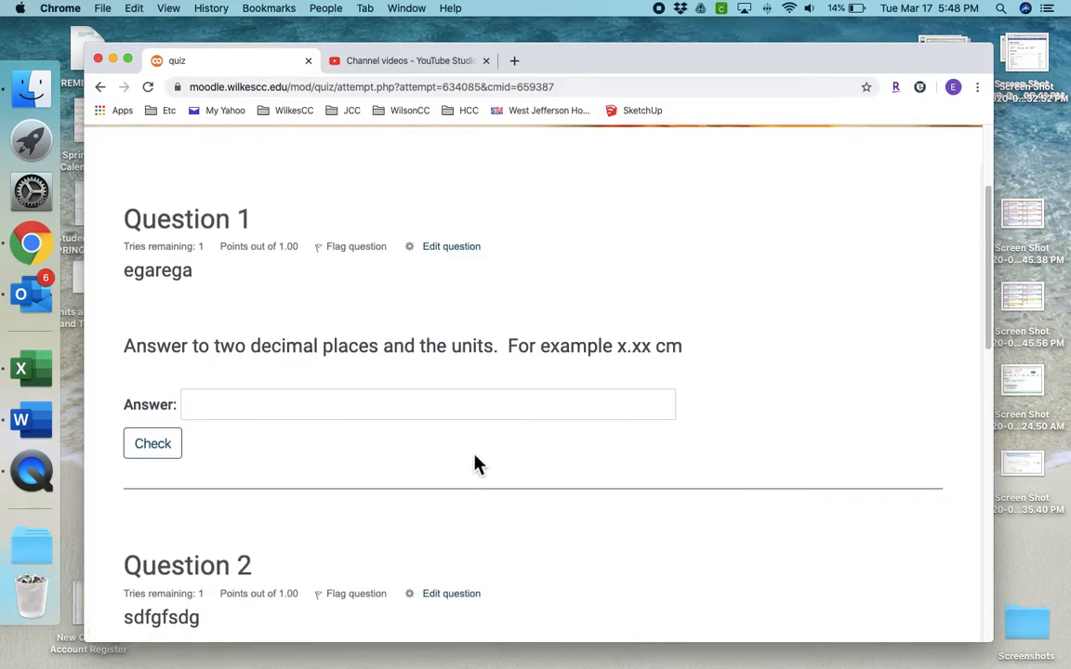
- Open Question 1 for editing from the quiz attempt, look through its form and cancel the editing
click(474, 257)
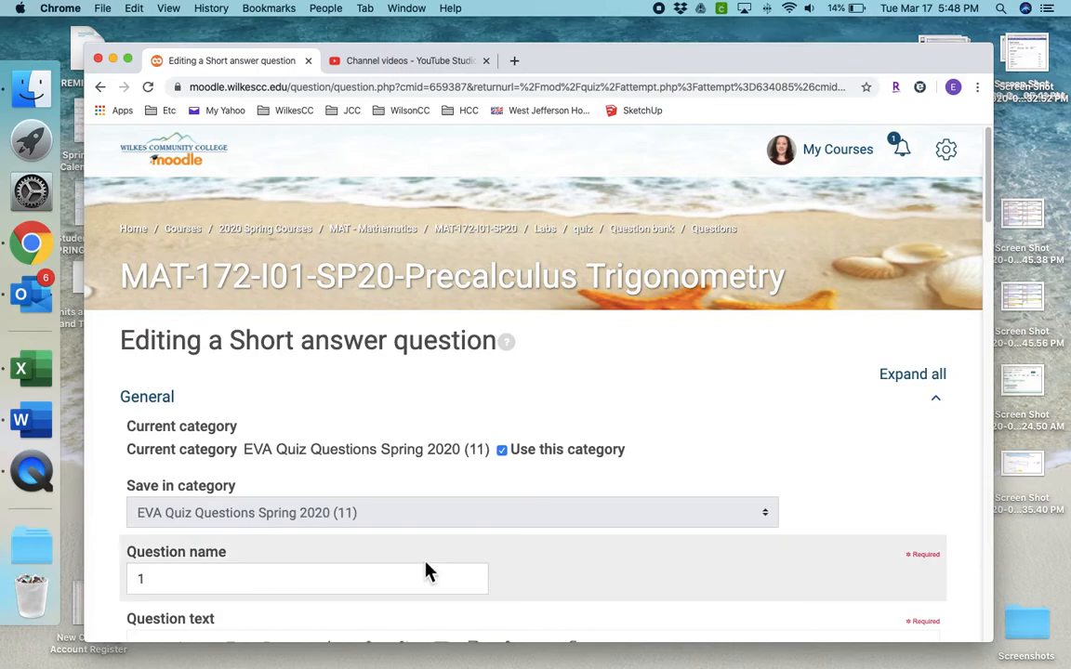
scroll(425, 569, down, 20)
scroll(426, 569, up, 5)
scroll(426, 569, down, 5)
scroll(426, 569, up, 5)
click(320, 563)
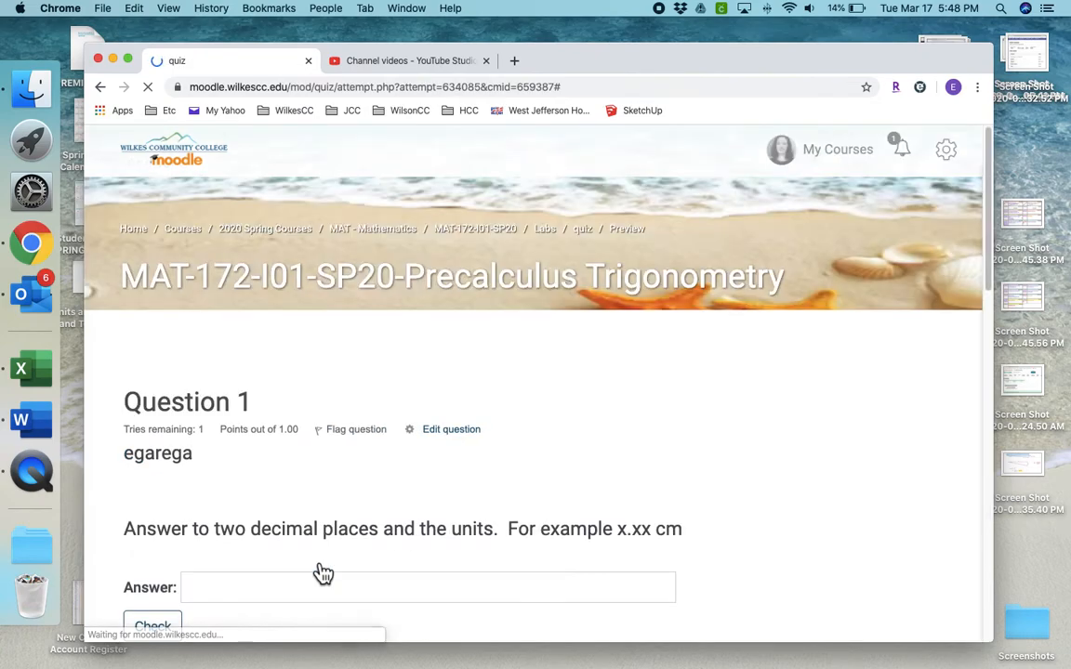
- Look through both questions of the quiz attempt again
scroll(488, 458, down, 3)
scroll(488, 457, down, 3)
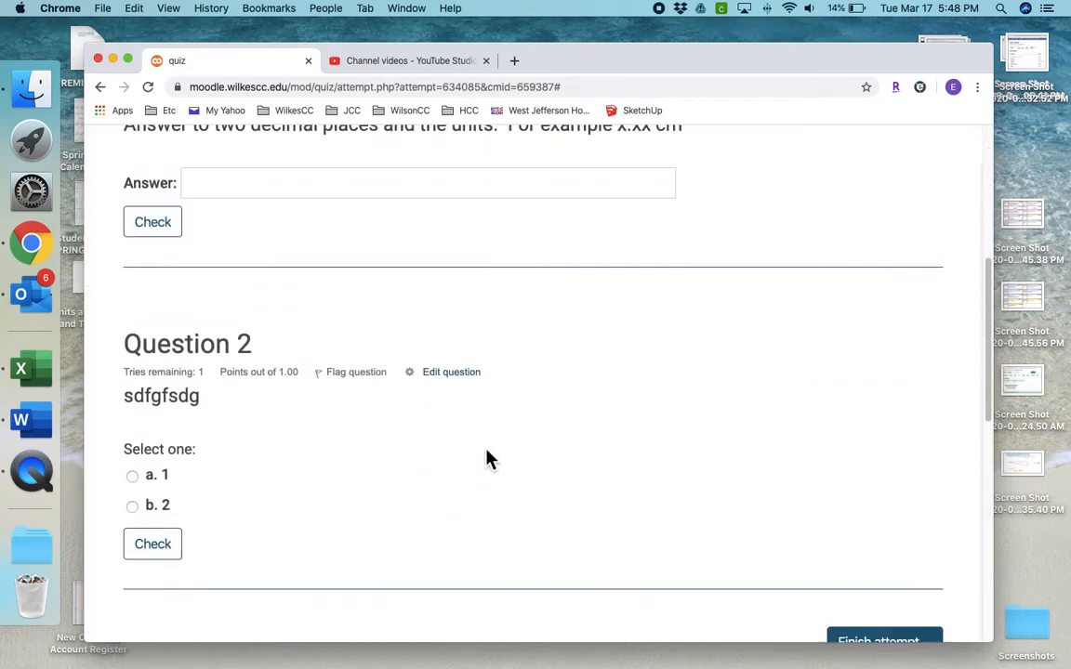
scroll(488, 457, up, 5)
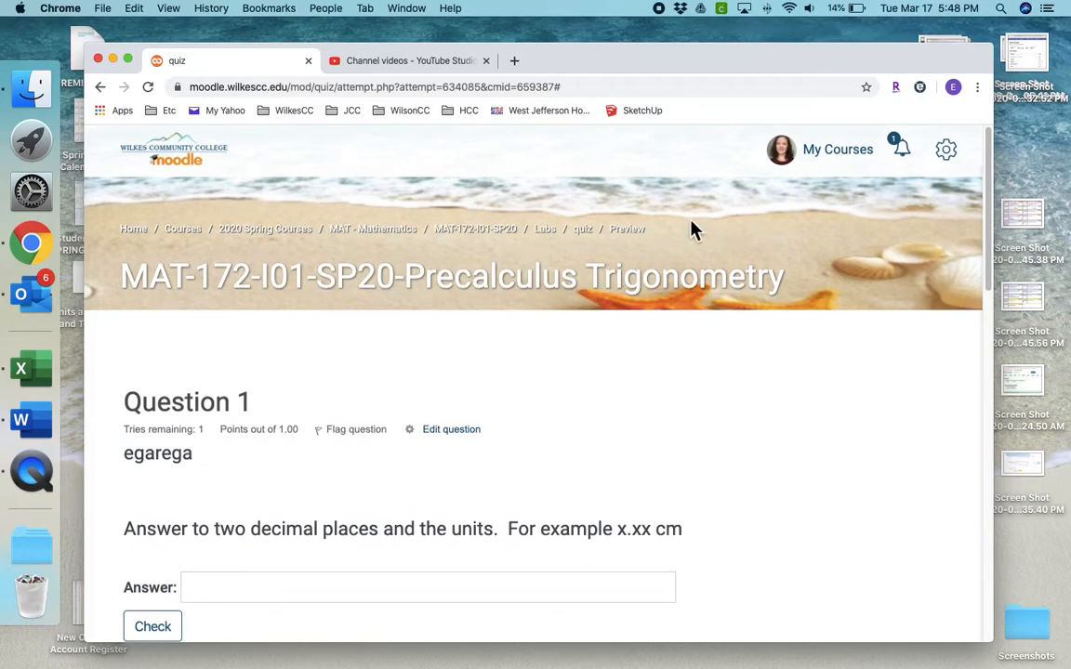
- Open the quiz's user overrides, start a new override for a student, look through its date, time limit and attempt options, and cancel it
click(946, 151)
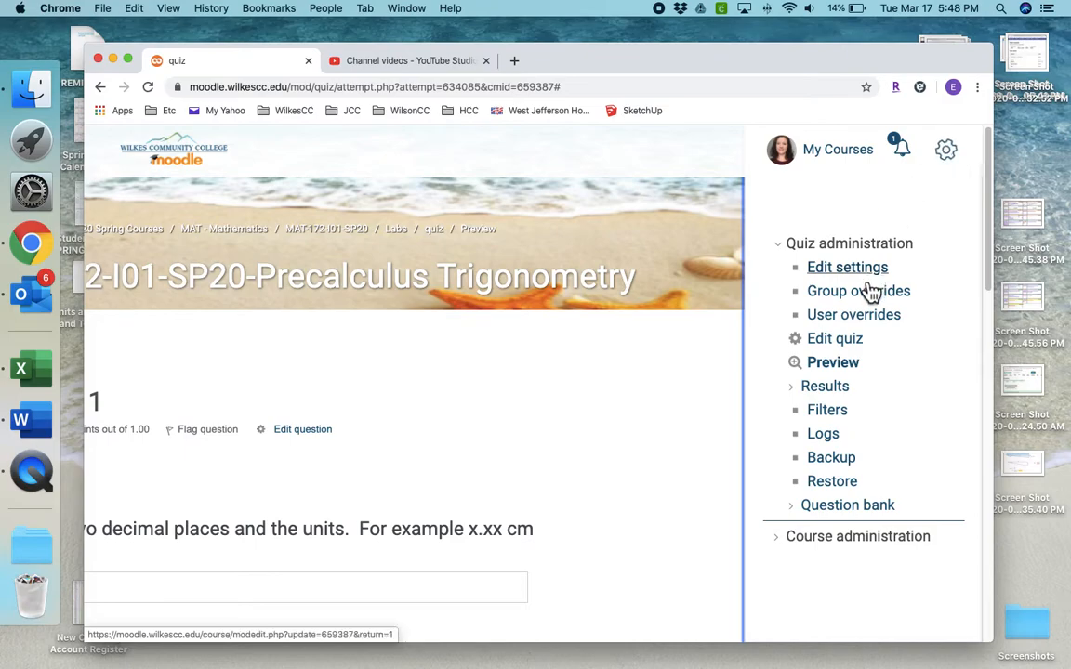
click(843, 327)
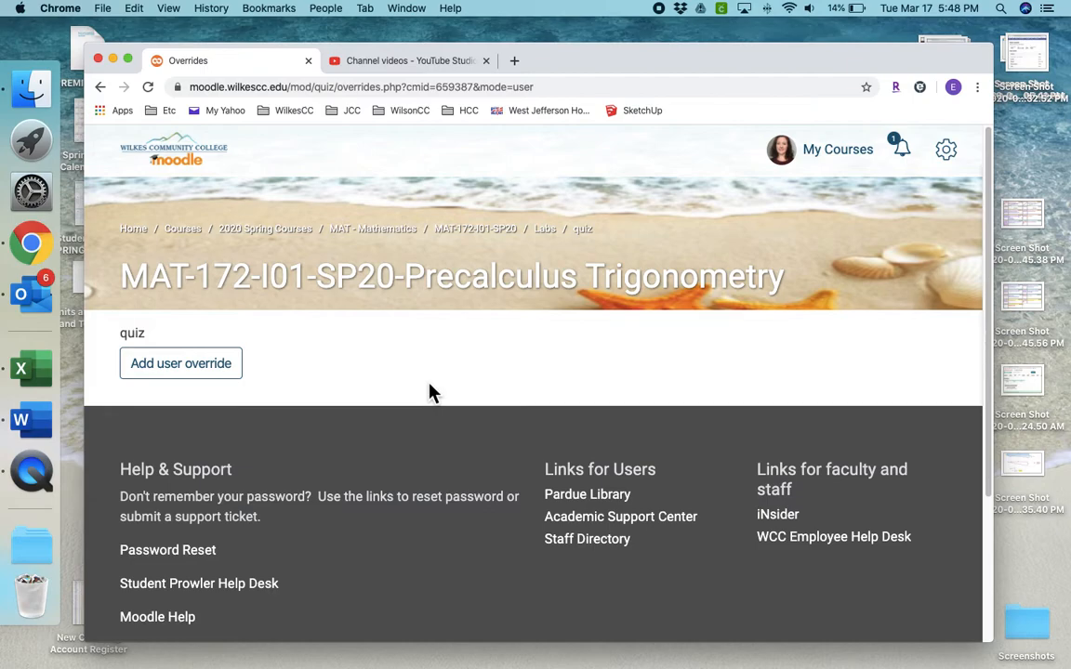
click(217, 381)
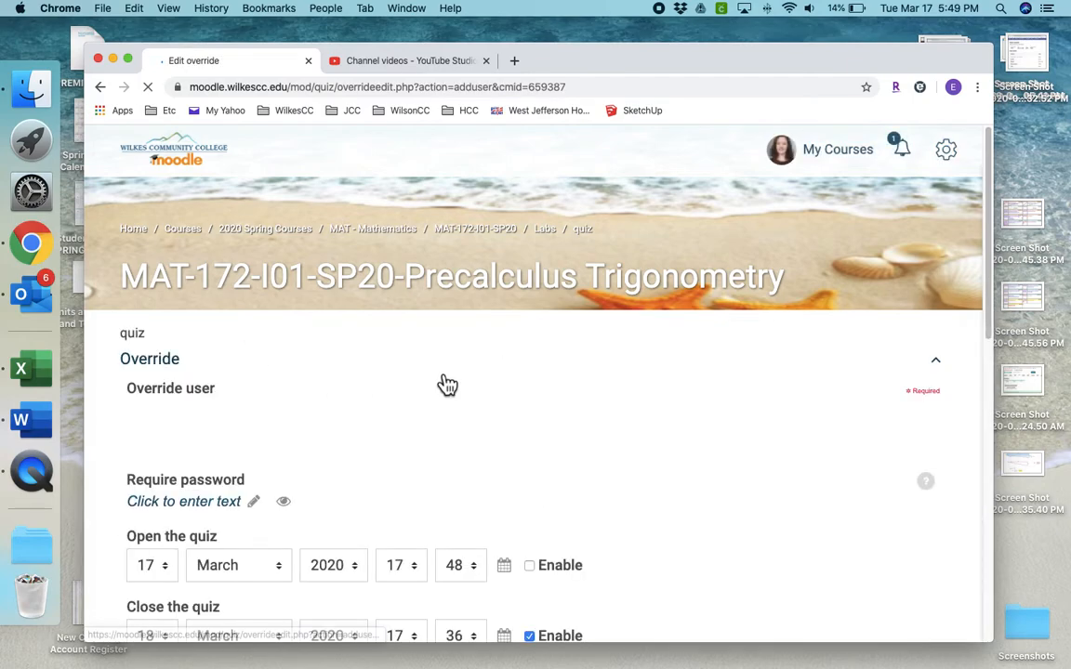
scroll(439, 374, down, 2)
scroll(440, 378, down, 5)
scroll(439, 377, up, 5)
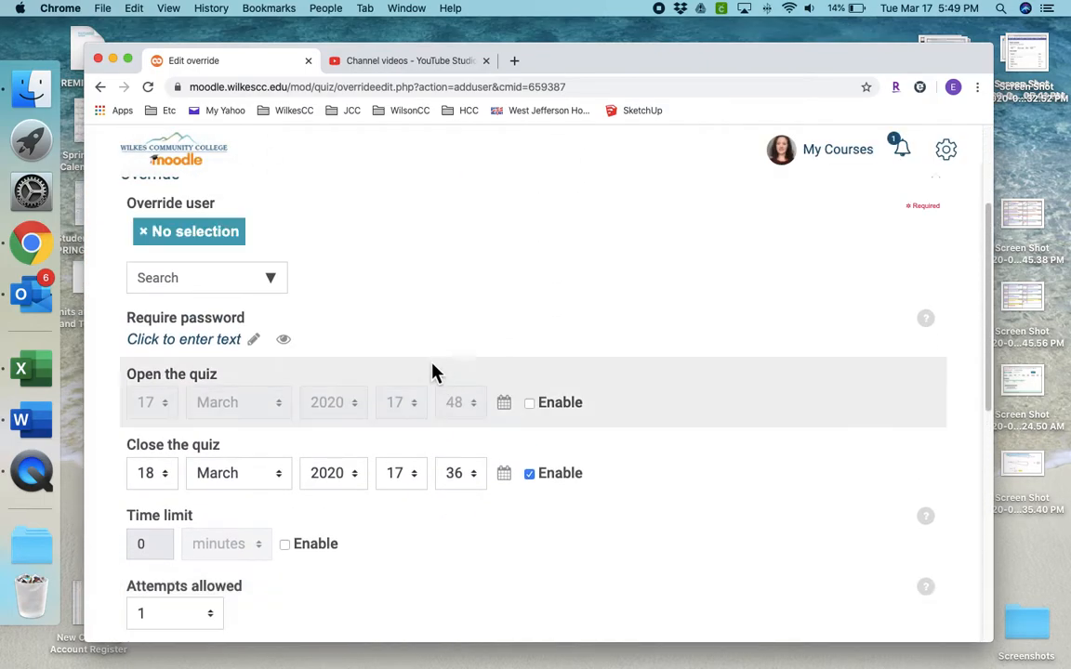
click(279, 291)
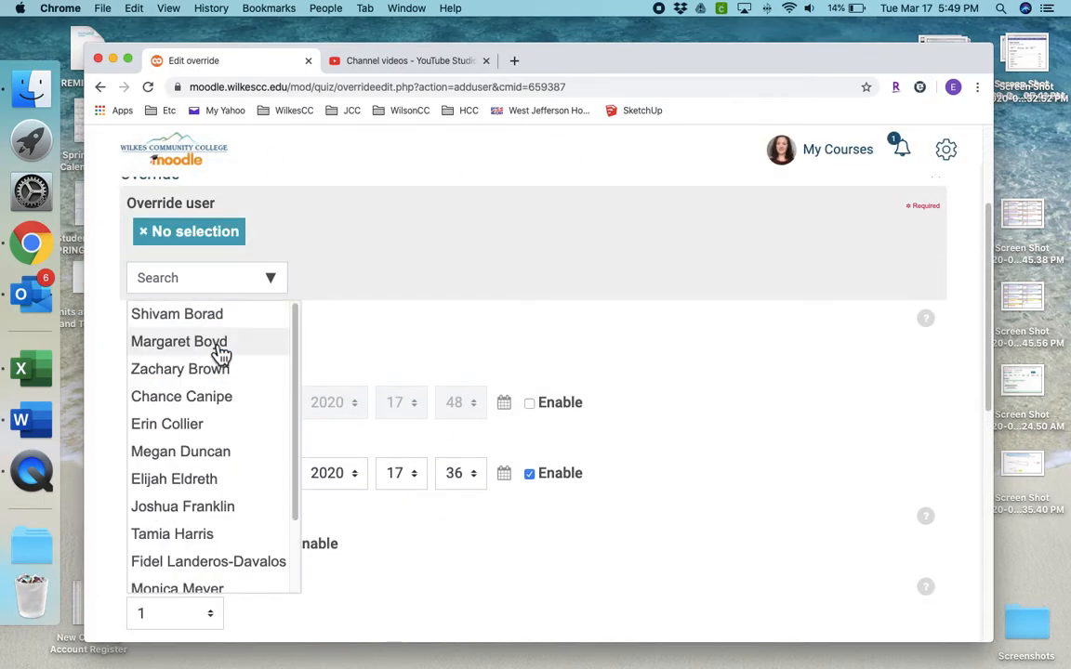
click(220, 344)
scroll(391, 340, down, 4)
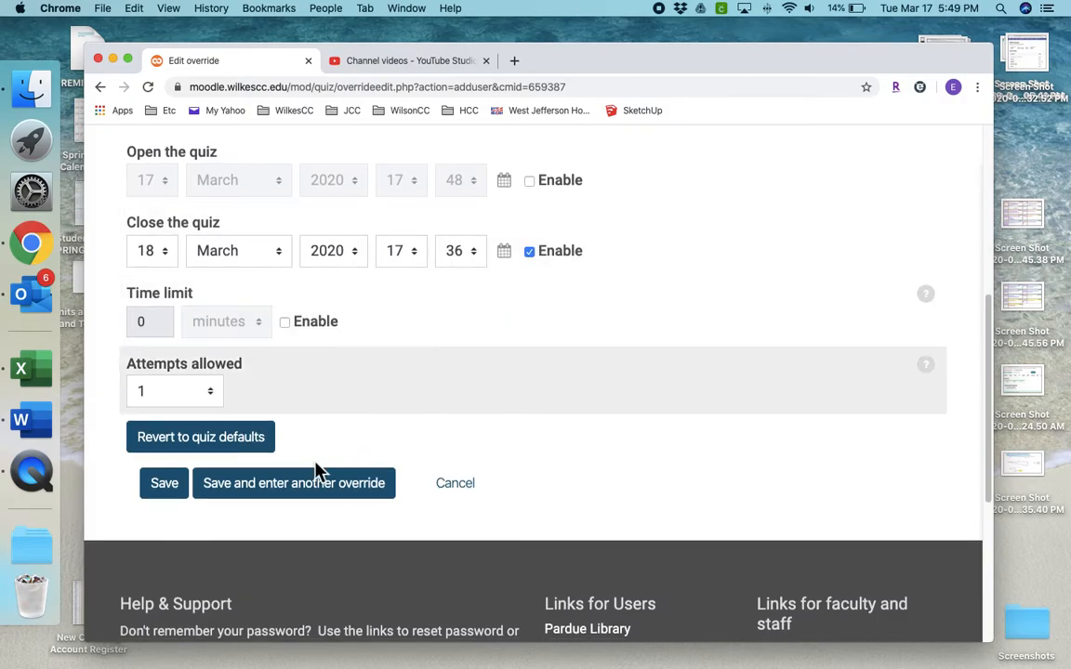
click(455, 484)
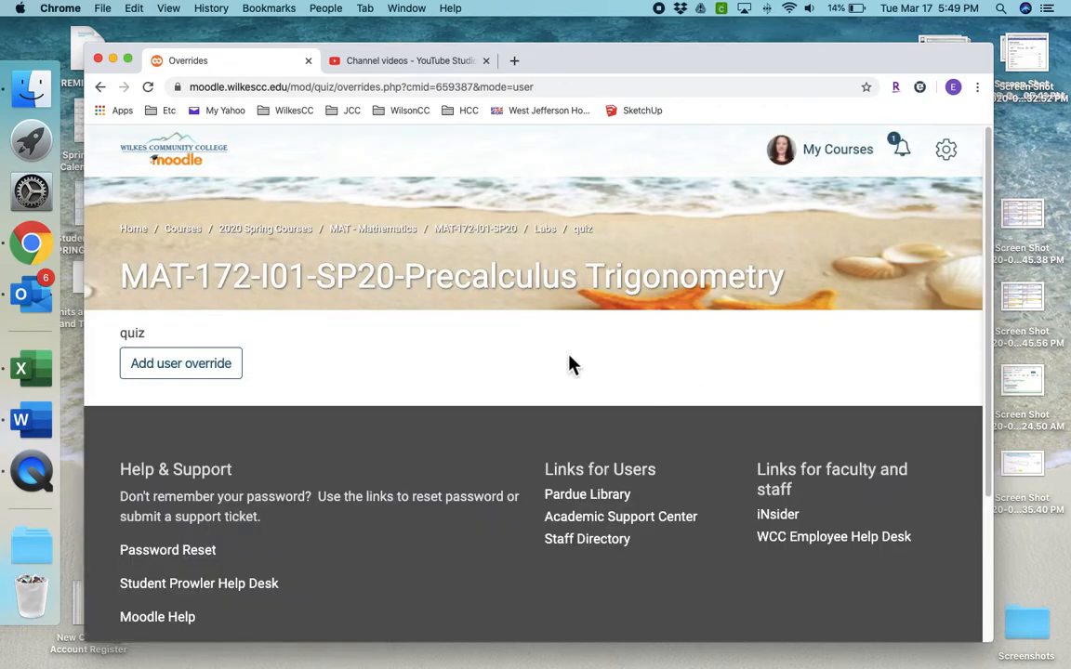
- Return to the MAT-172-I01-SP20 course page and open the questions in the course's question bank
click(587, 233)
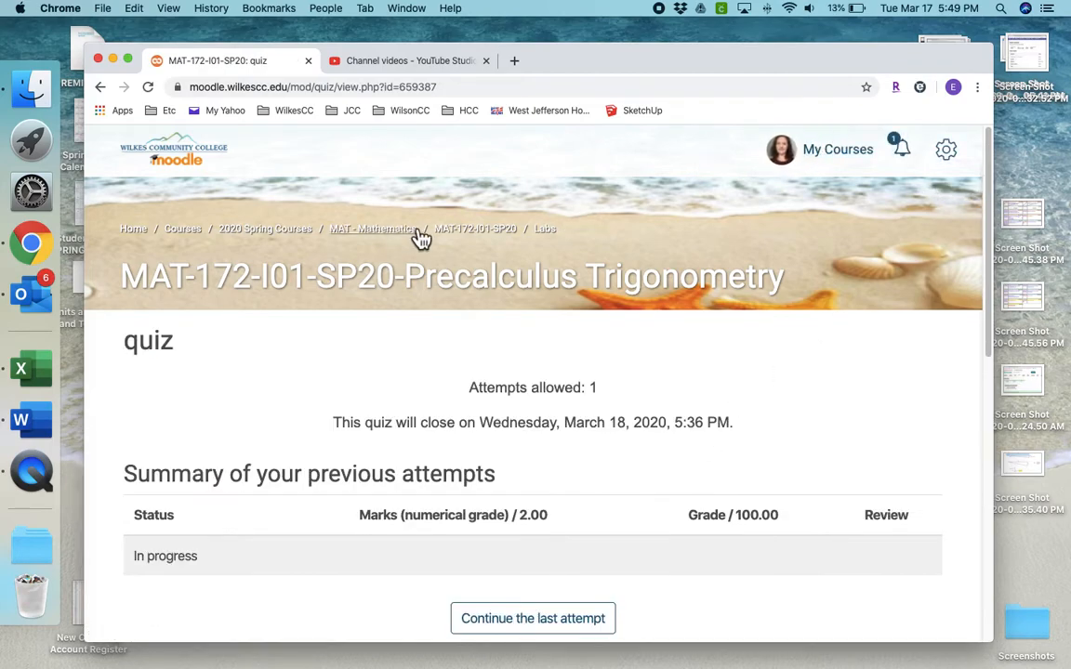
click(499, 239)
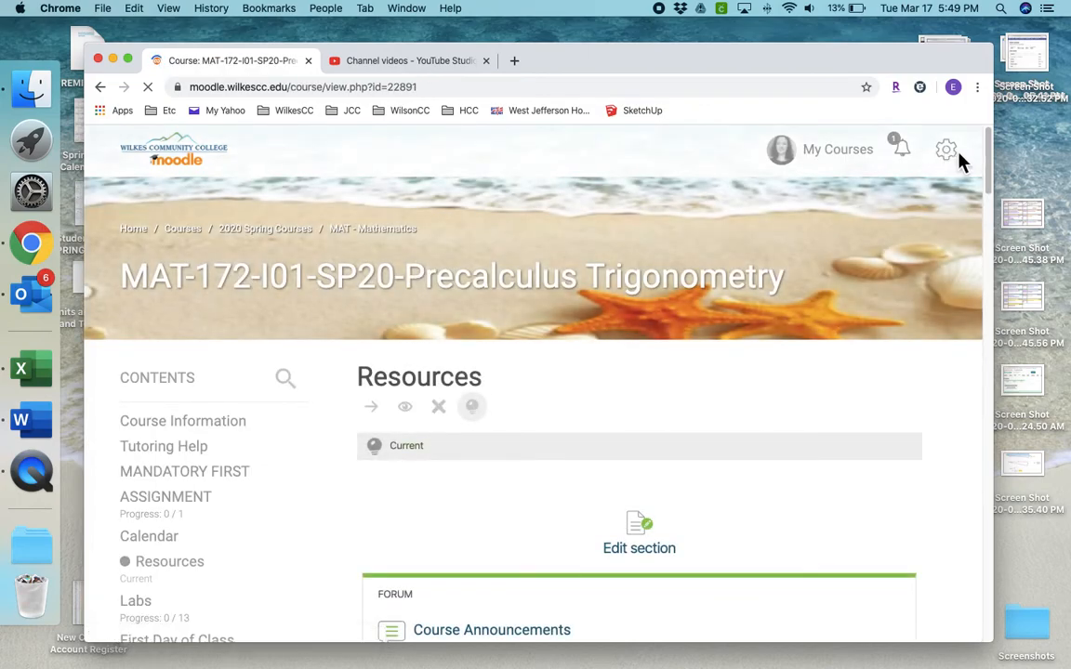
click(949, 158)
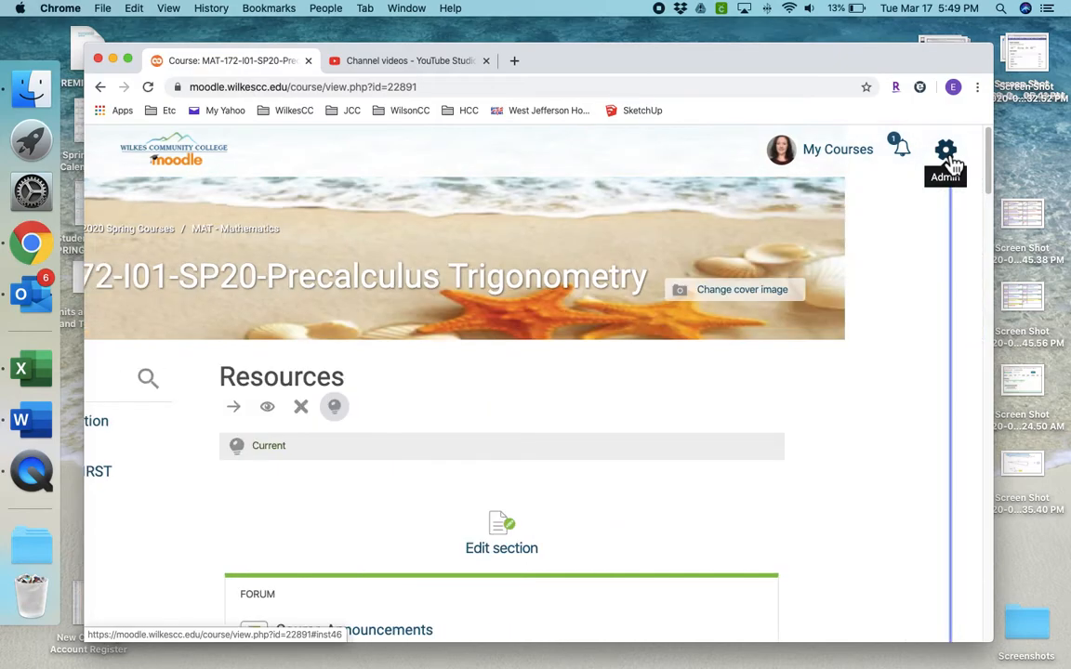
scroll(856, 397, down, 1)
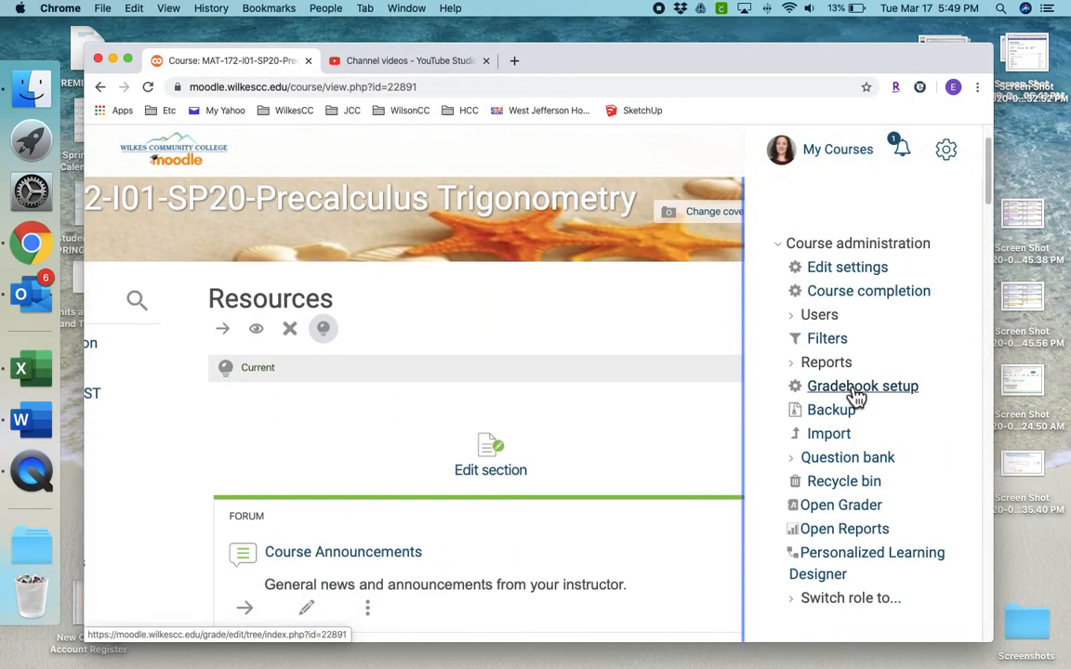
click(807, 462)
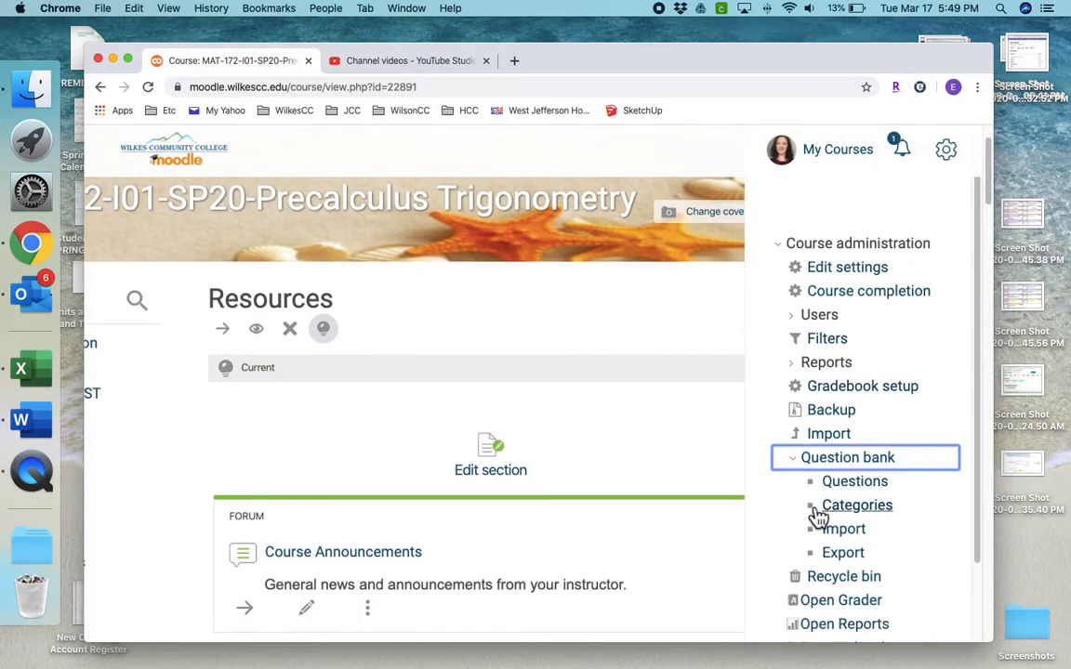
click(871, 491)
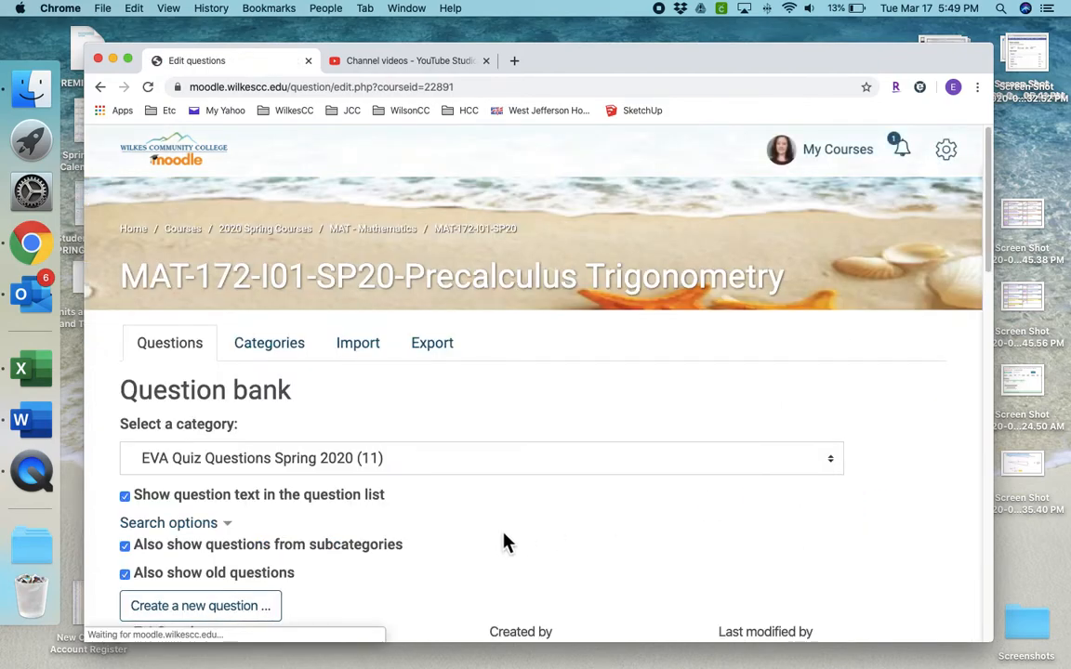
- Look through the questions listed under the EVA Quiz Questions Spring 2020 category
scroll(503, 543, down, 5)
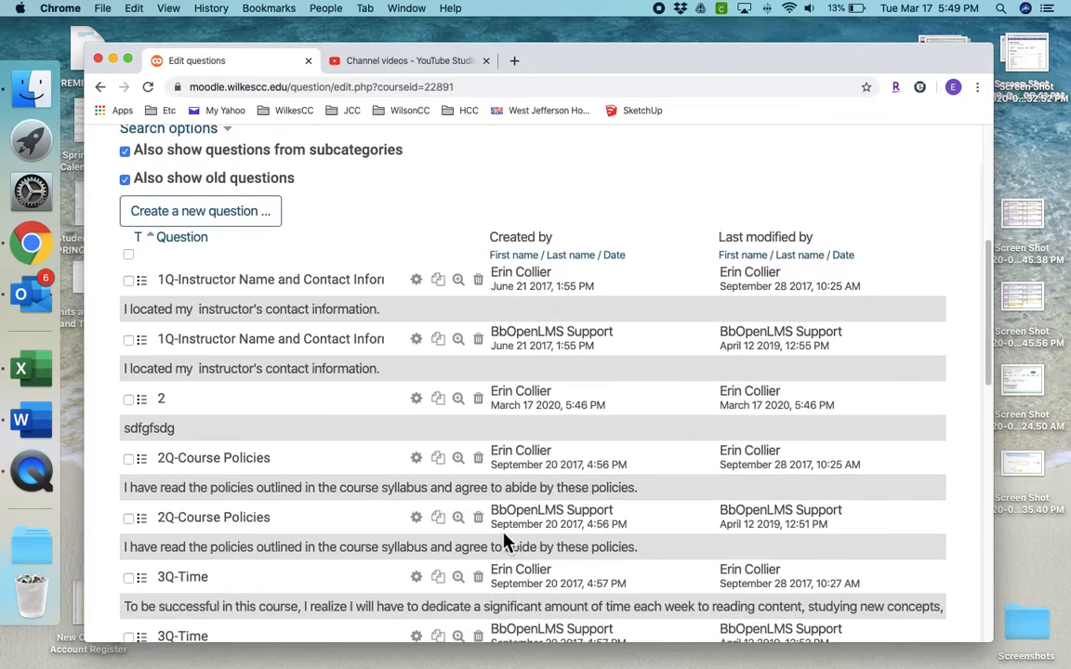
scroll(503, 535, down, 2)
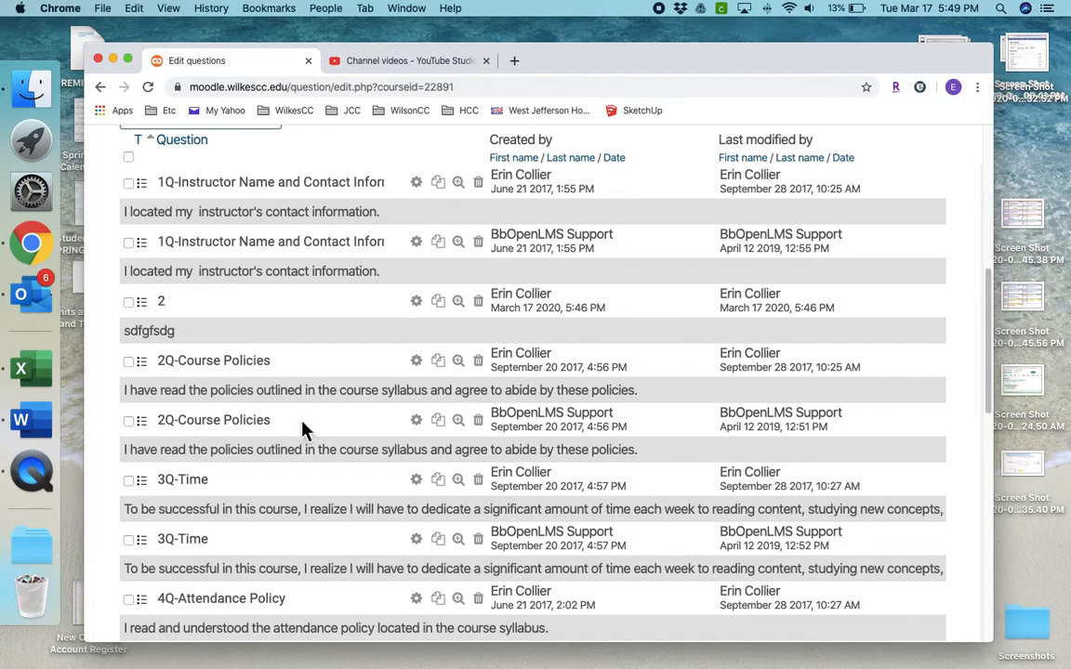
scroll(296, 436, down, 5)
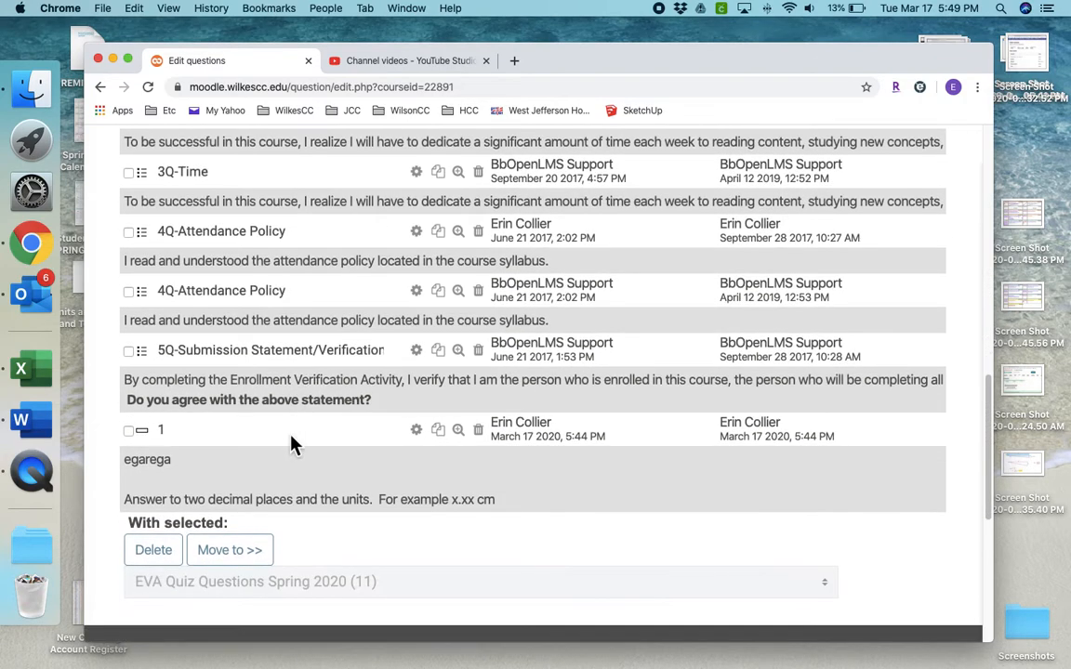
scroll(291, 447, up, 10)
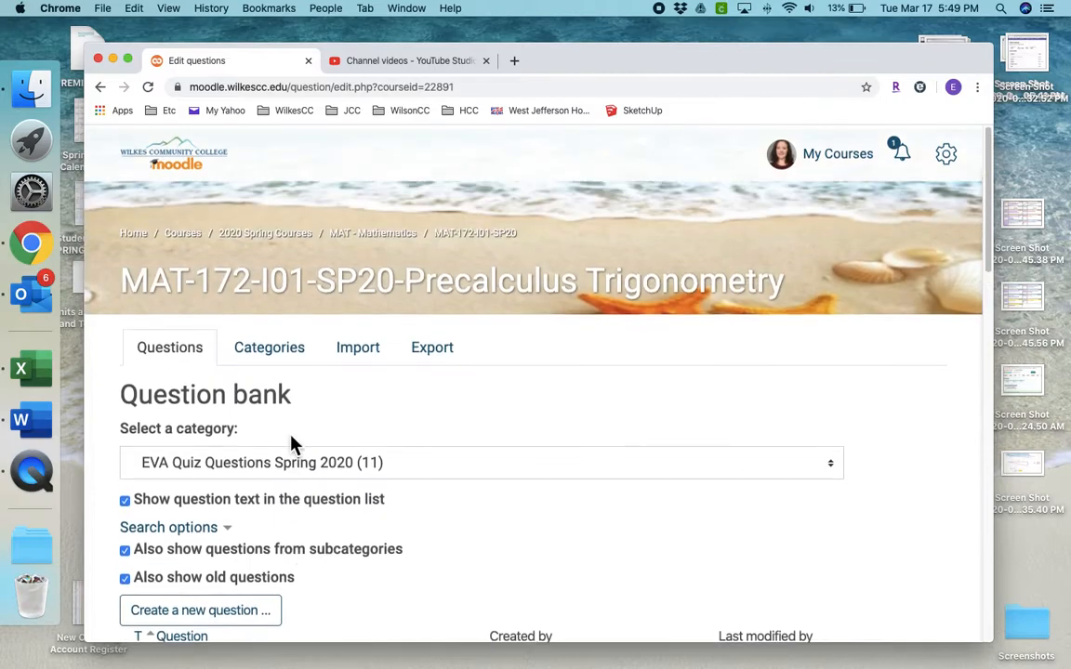
scroll(291, 447, down, 3)
scroll(291, 444, down, 3)
scroll(291, 444, up, 5)
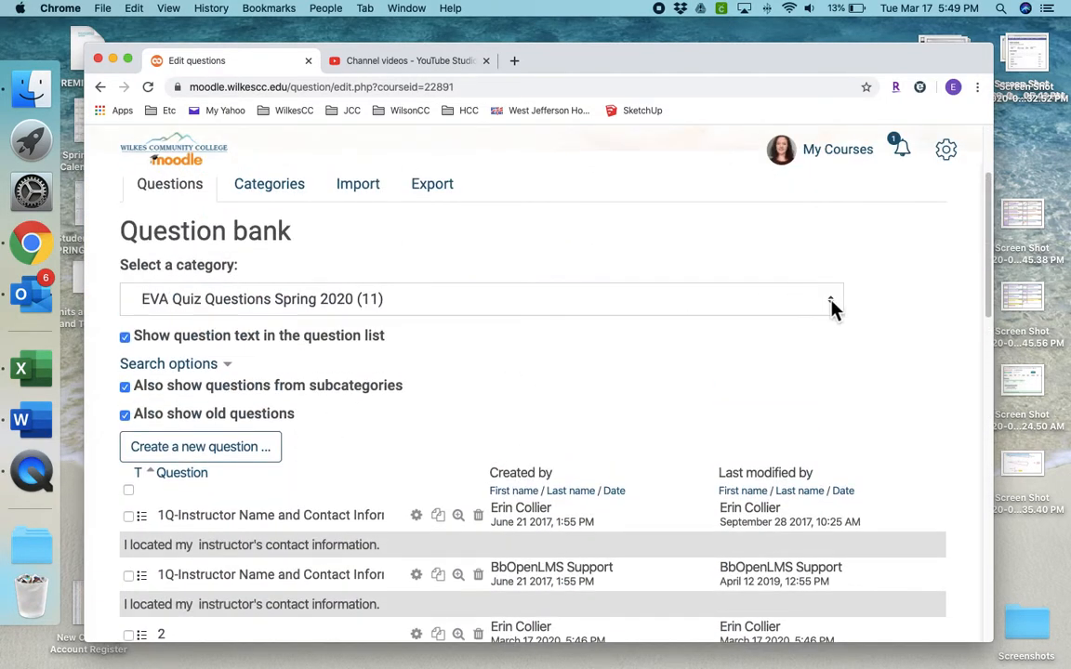
- Browse the question bank's available categories, keep EVA Quiz Questions Spring 2020 selected, and look over the options for creating a question
click(832, 308)
scroll(482, 472, down, 5)
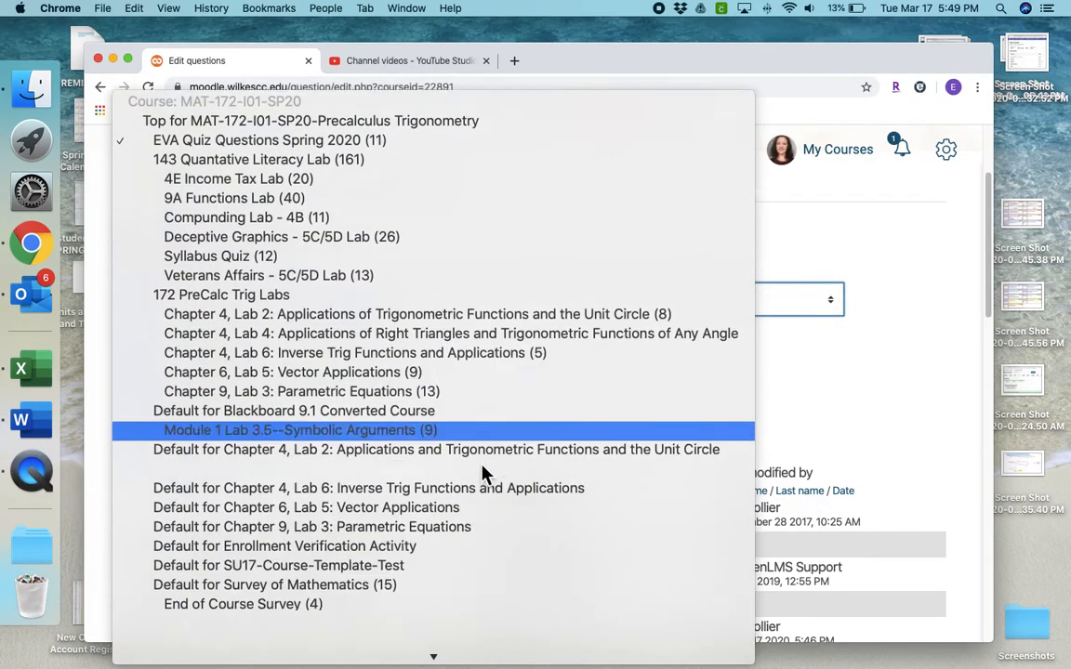
scroll(481, 472, down, 5)
scroll(481, 473, up, 3)
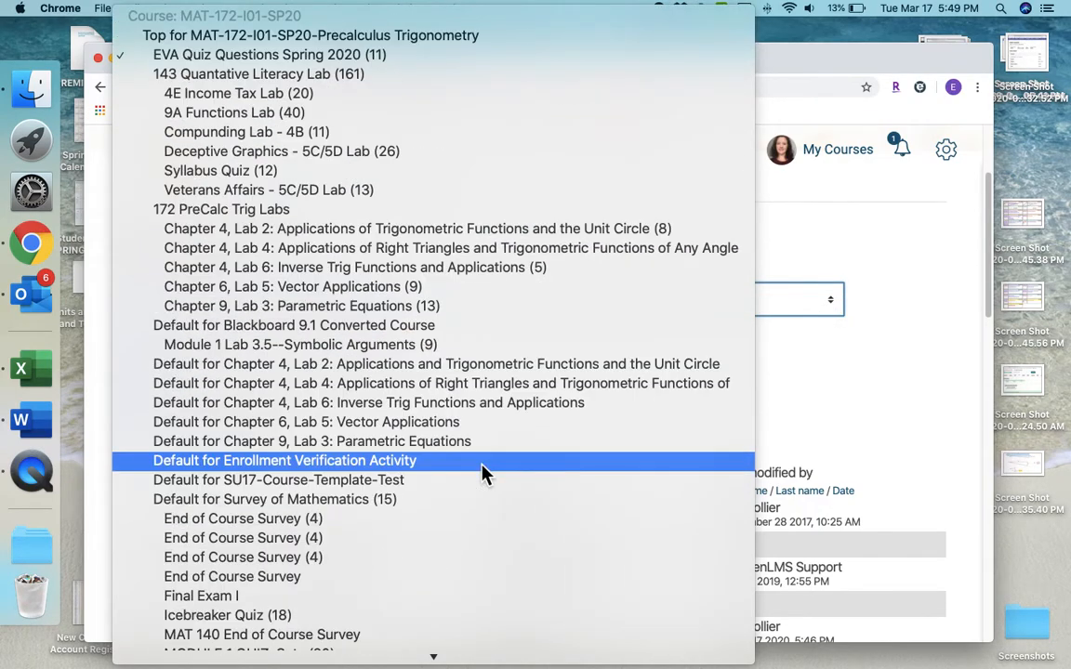
click(861, 400)
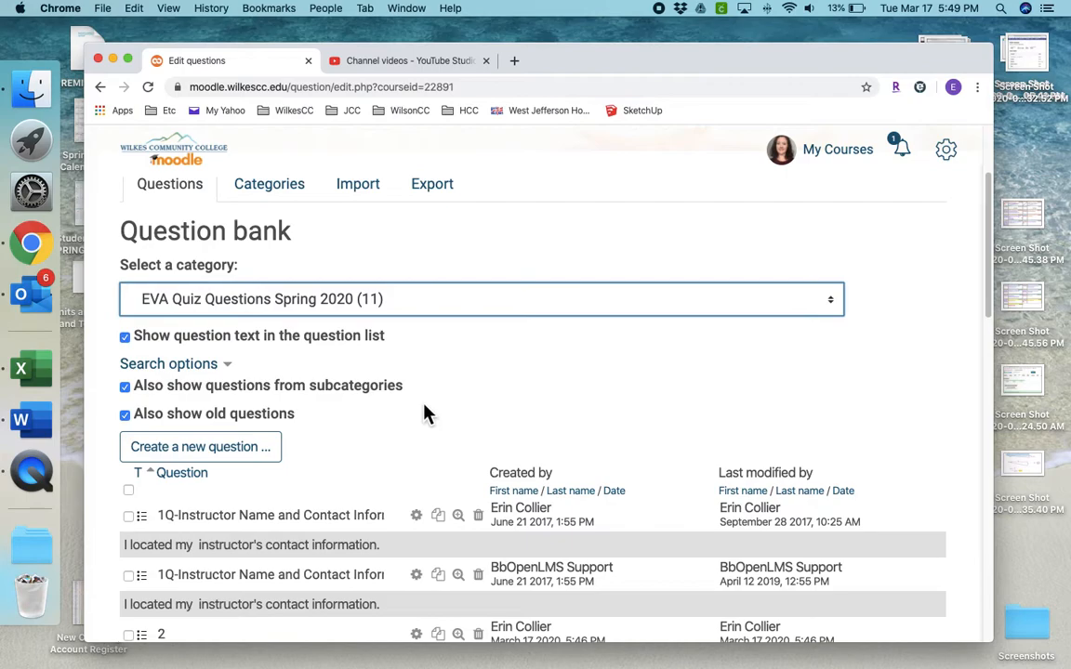
scroll(427, 414, down, 4)
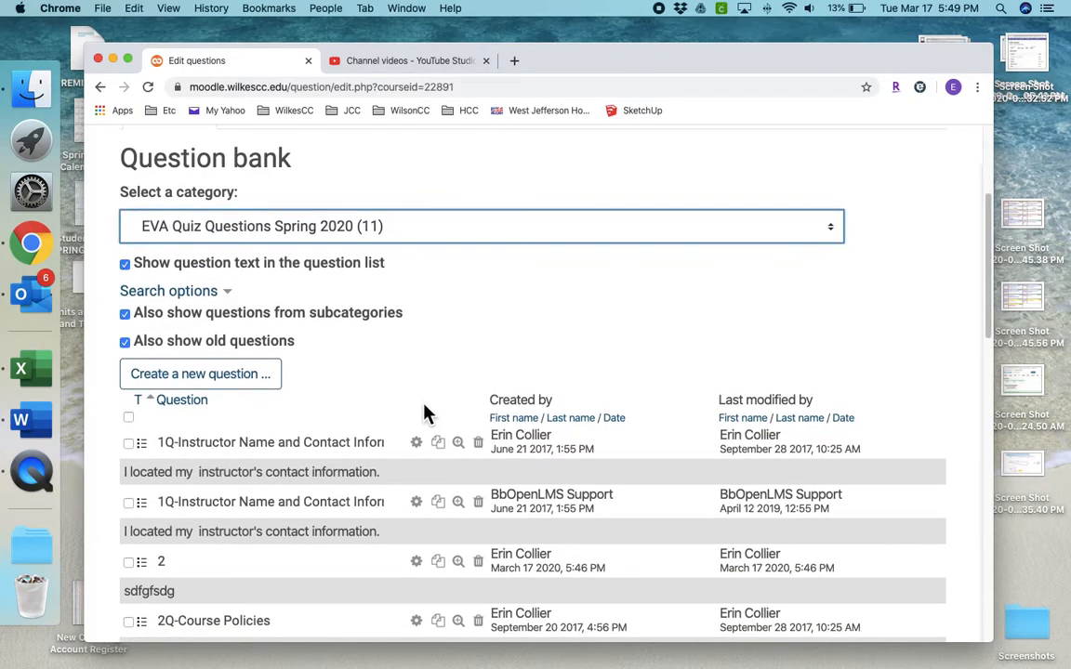
scroll(425, 414, down, 1)
scroll(428, 415, up, 5)
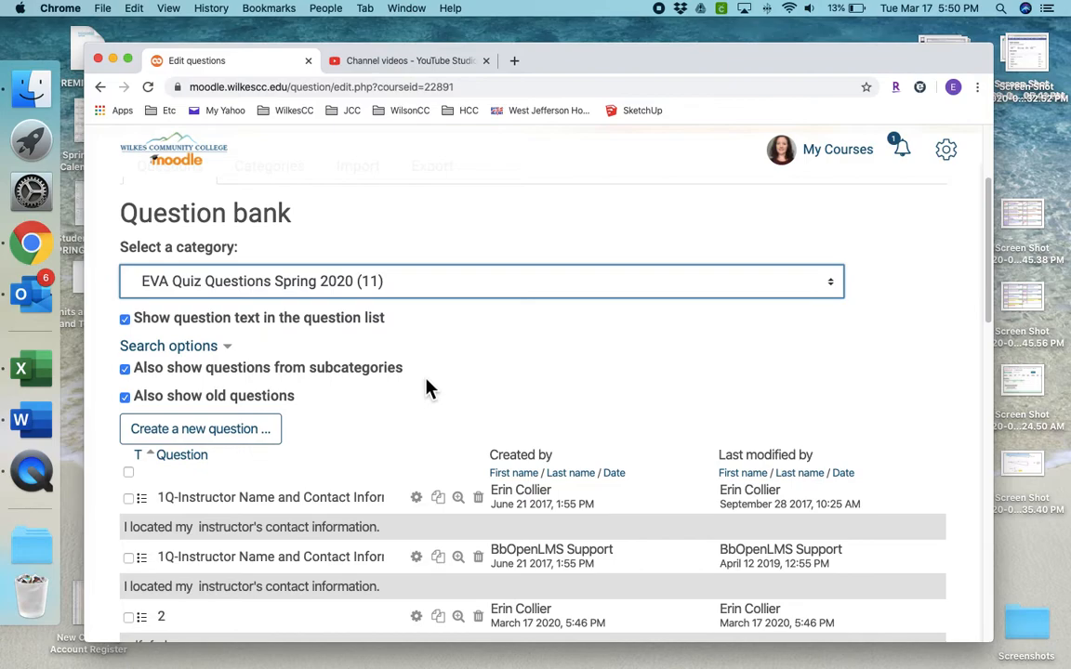
click(219, 435)
scroll(653, 346, up, 3)
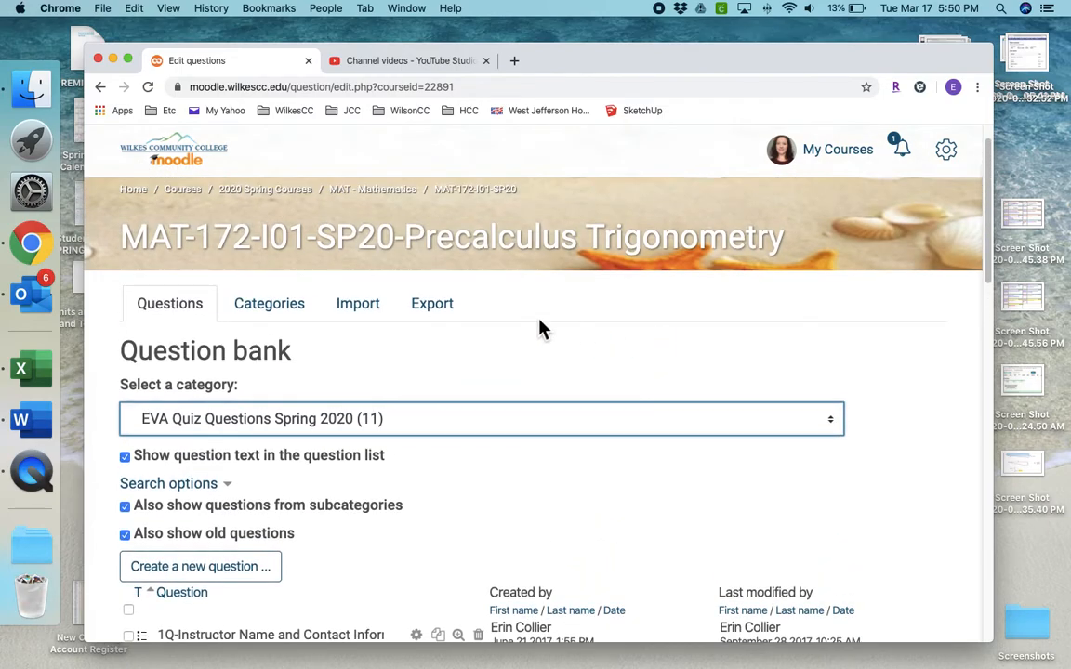
- Open the question bank's categories and look through the full category list down to the form for adding a category
click(272, 316)
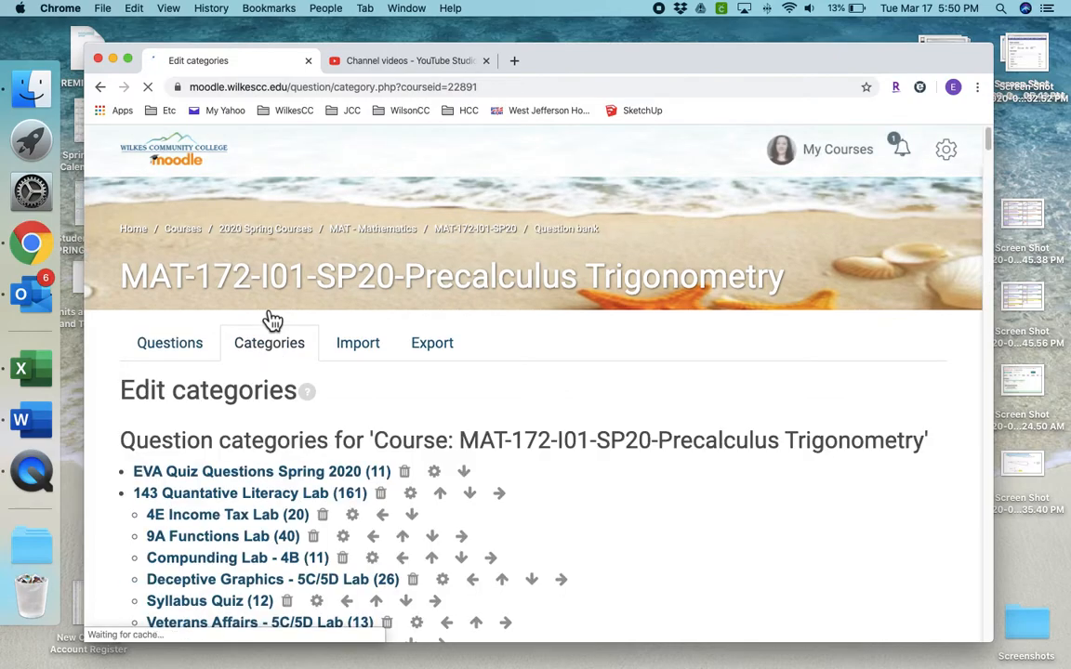
scroll(474, 409, down, 5)
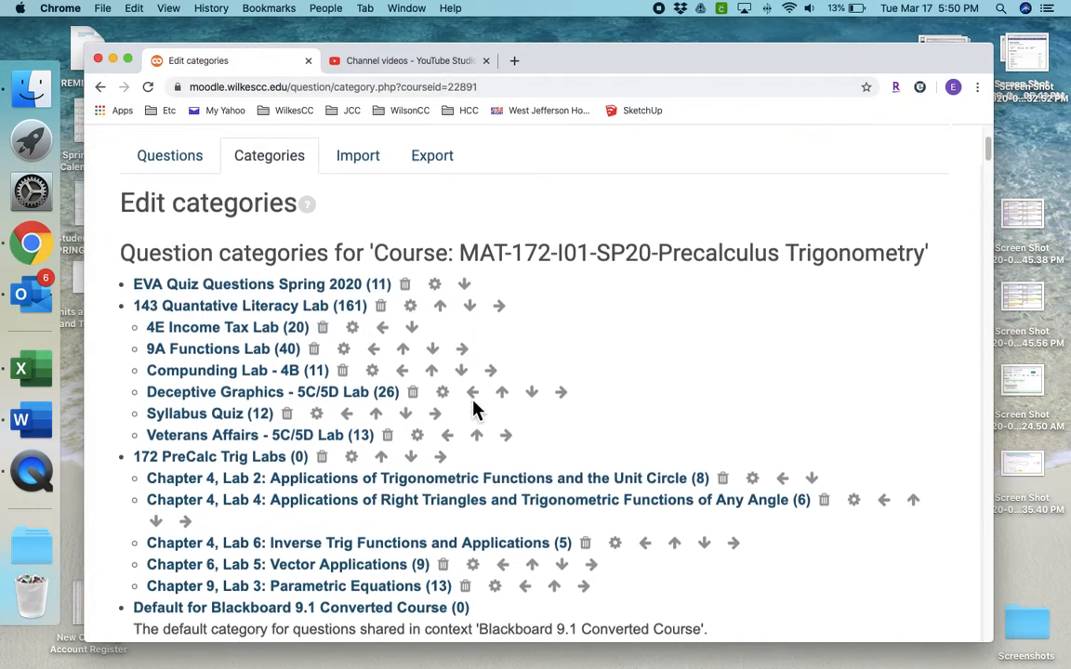
scroll(474, 409, down, 15)
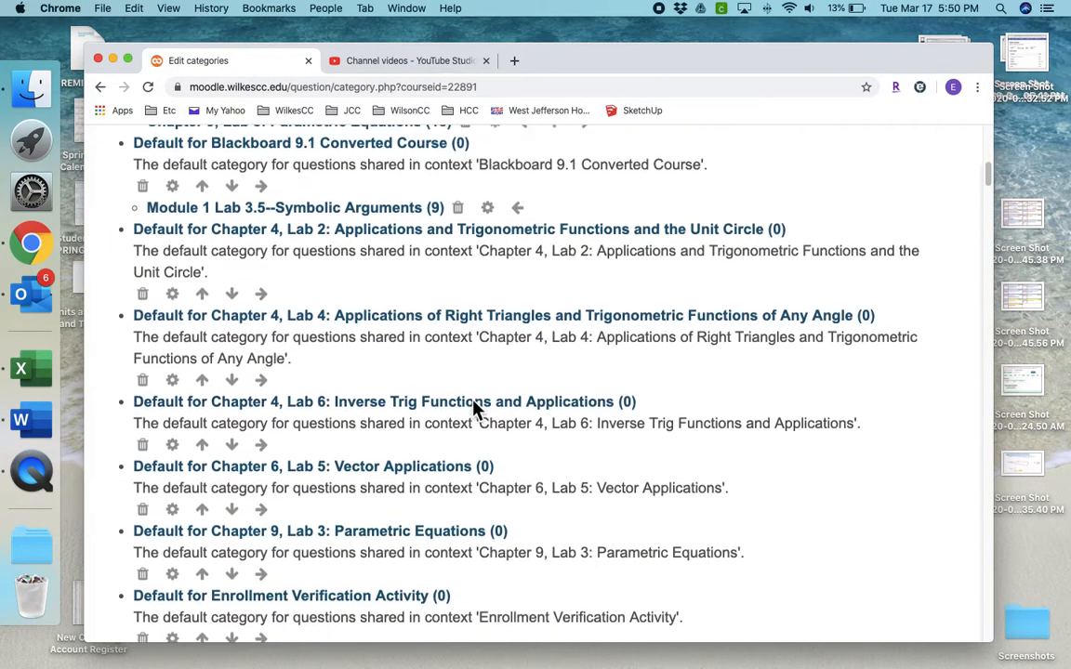
scroll(474, 409, down, 20)
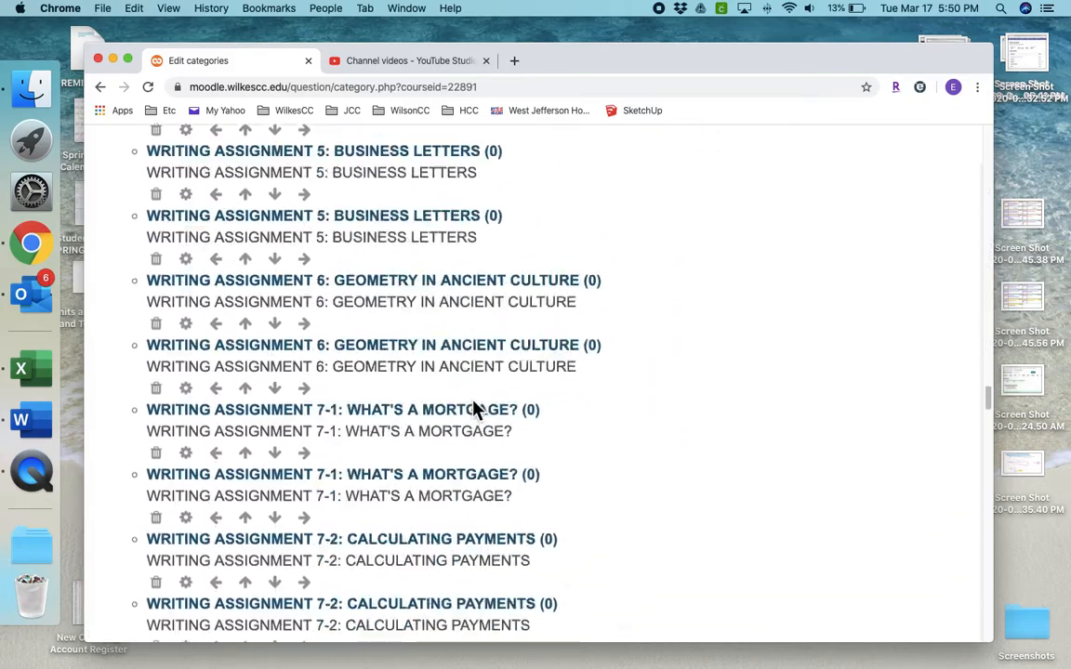
scroll(474, 409, down, 10)
scroll(474, 403, up, 10)
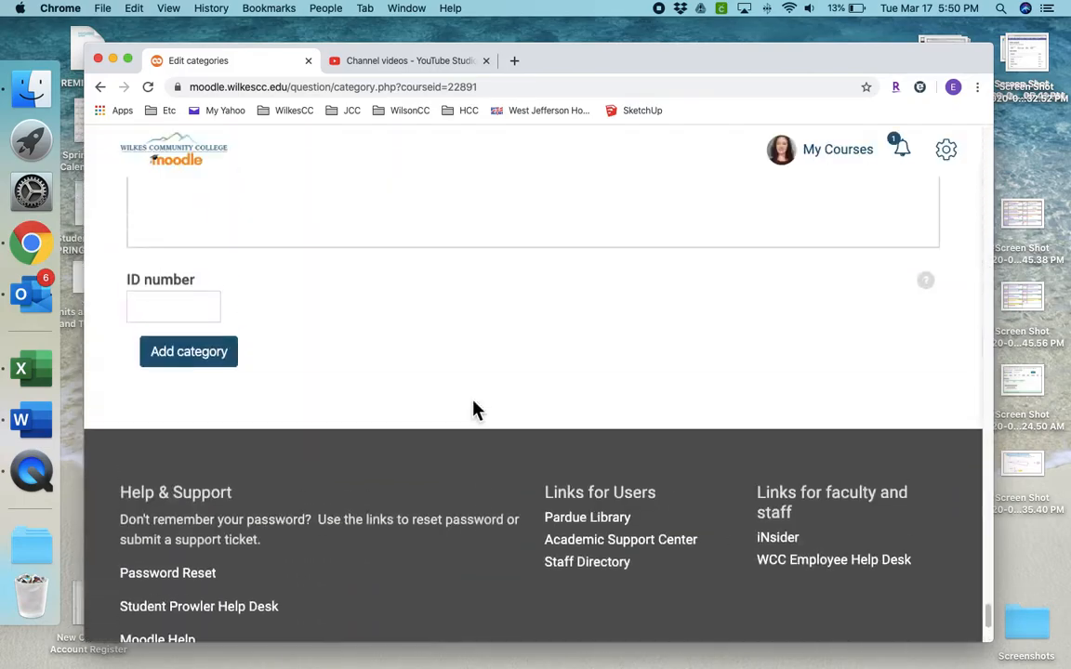
- Set the new category's parent to "Top for MAT-172-I01-SP20-Precalculus Trigonometry" and return to the start of the category list
scroll(473, 403, up, 2)
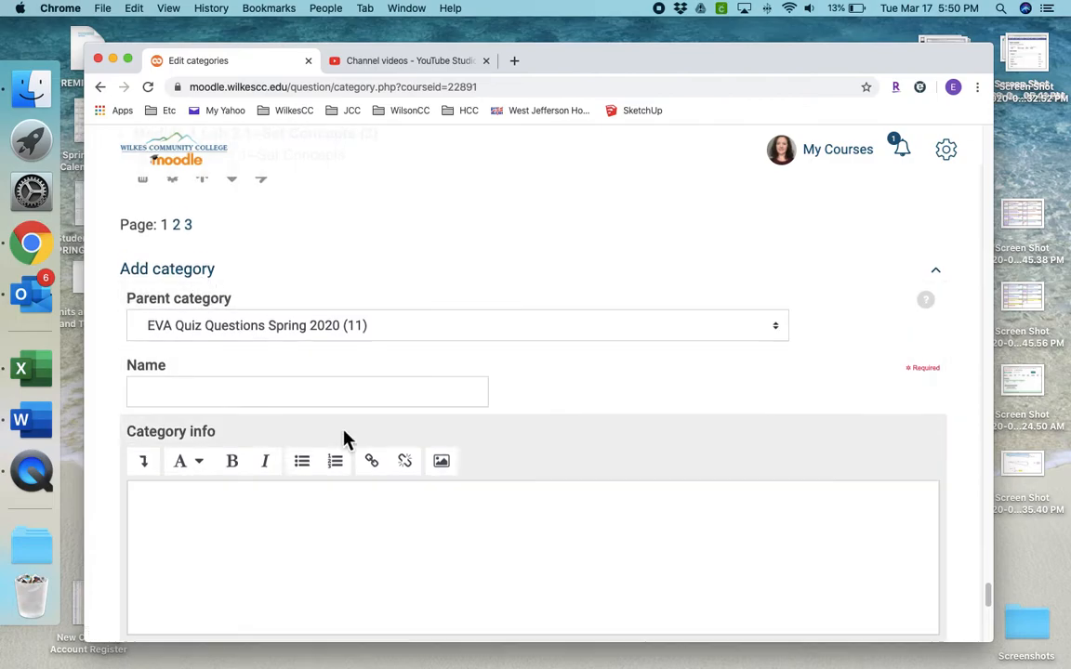
click(781, 332)
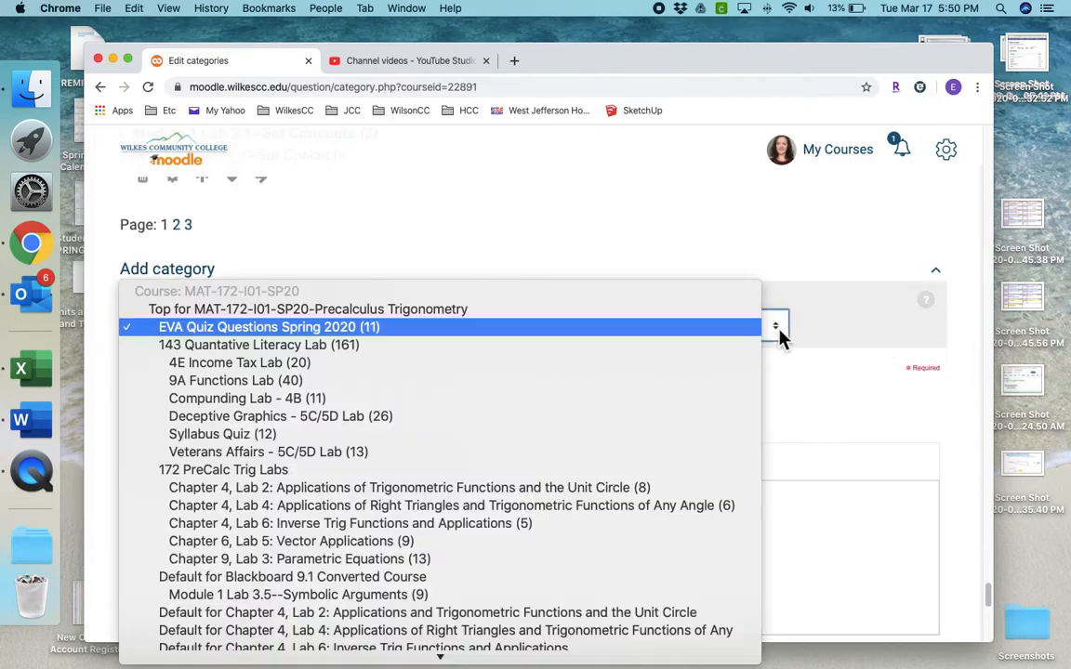
click(271, 310)
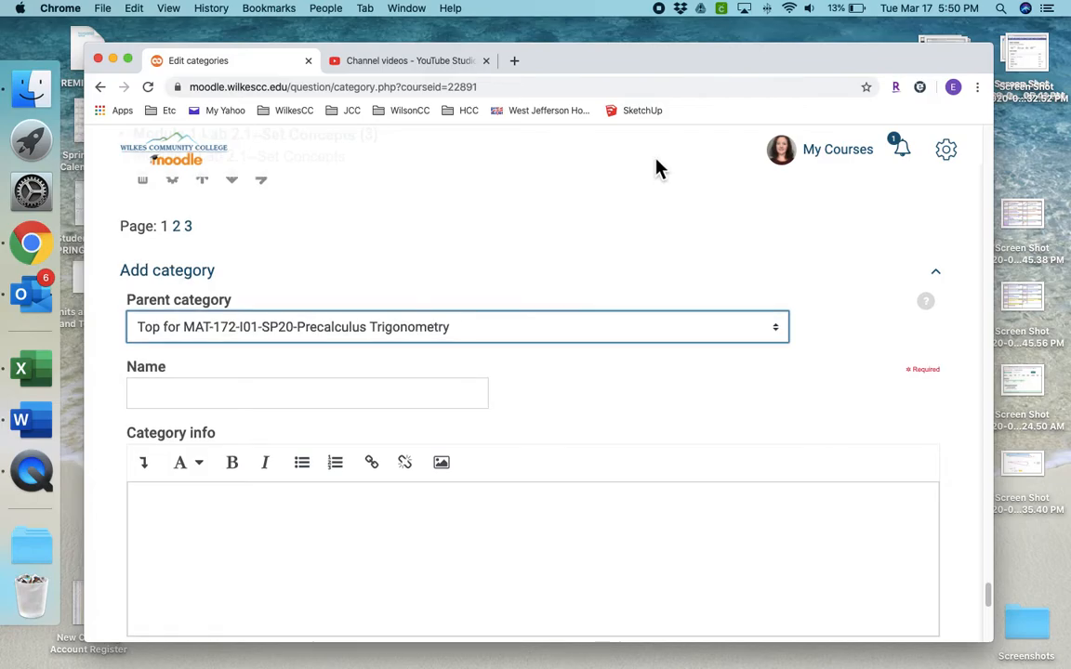
scroll(656, 168, up, 15)
scroll(656, 168, up, 10)
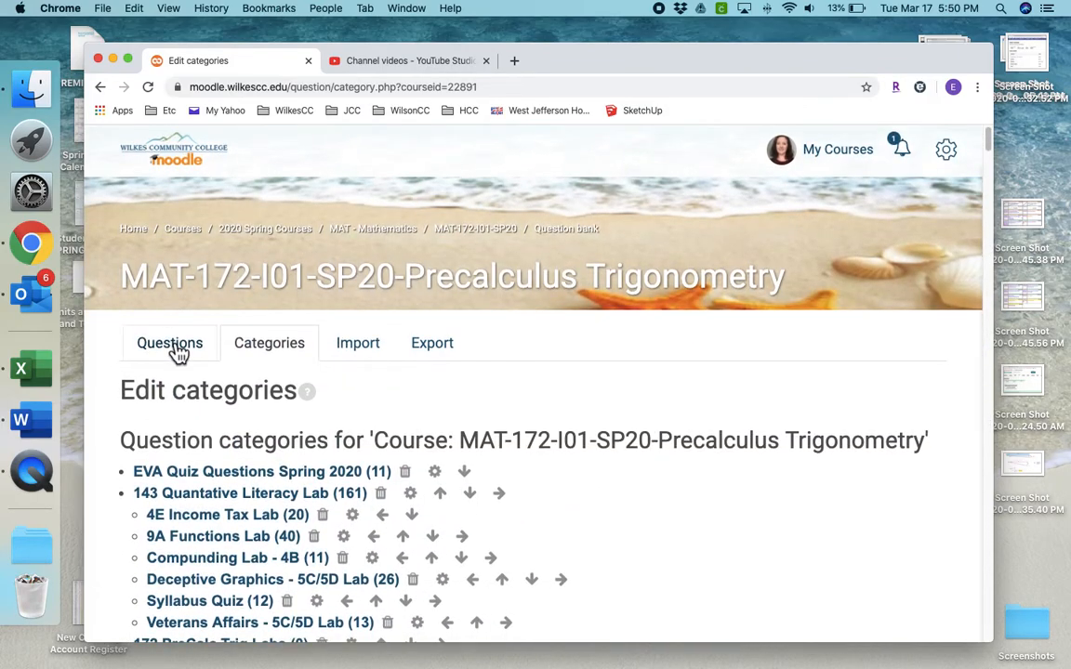
- Return to the question bank's question list, discarding the unsaved category changes, and display the 4E Income Tax Lab category
click(175, 349)
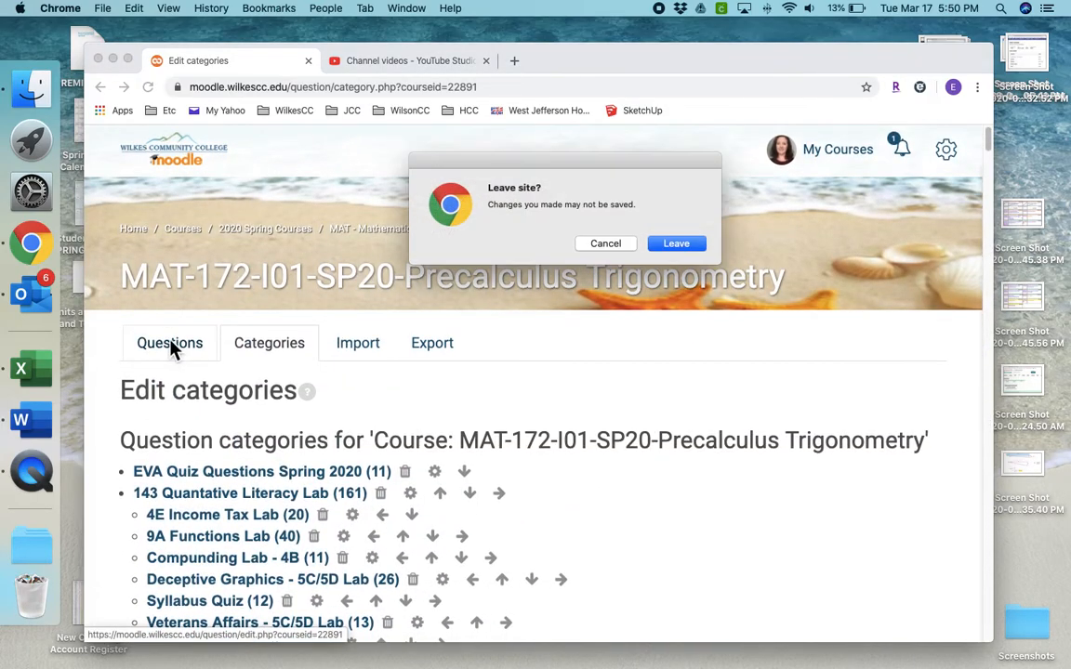
click(695, 244)
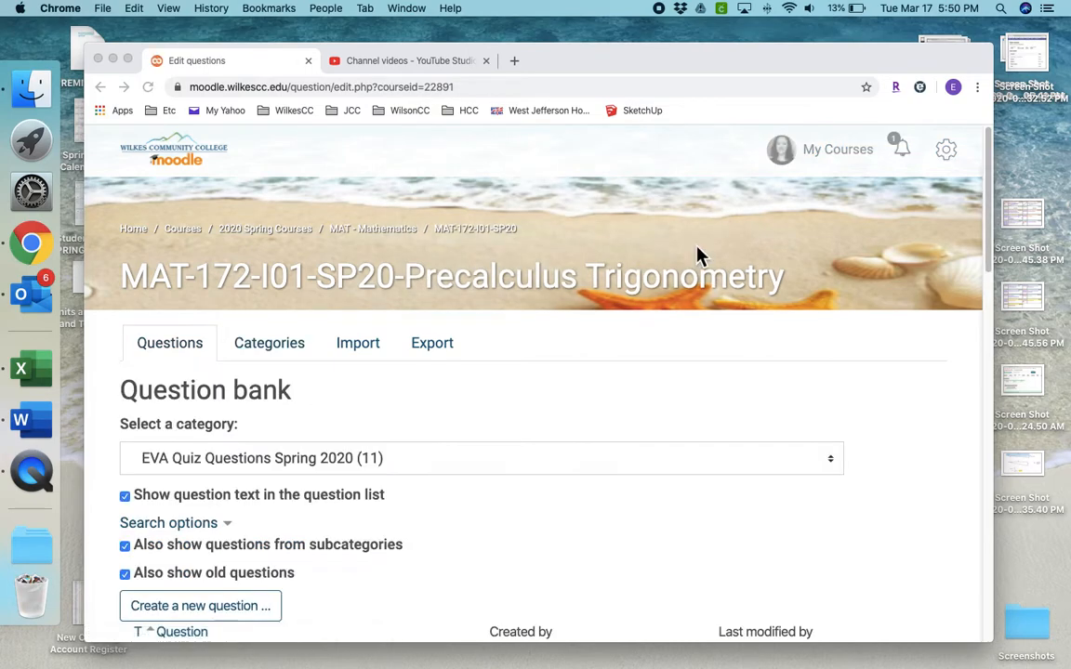
click(839, 466)
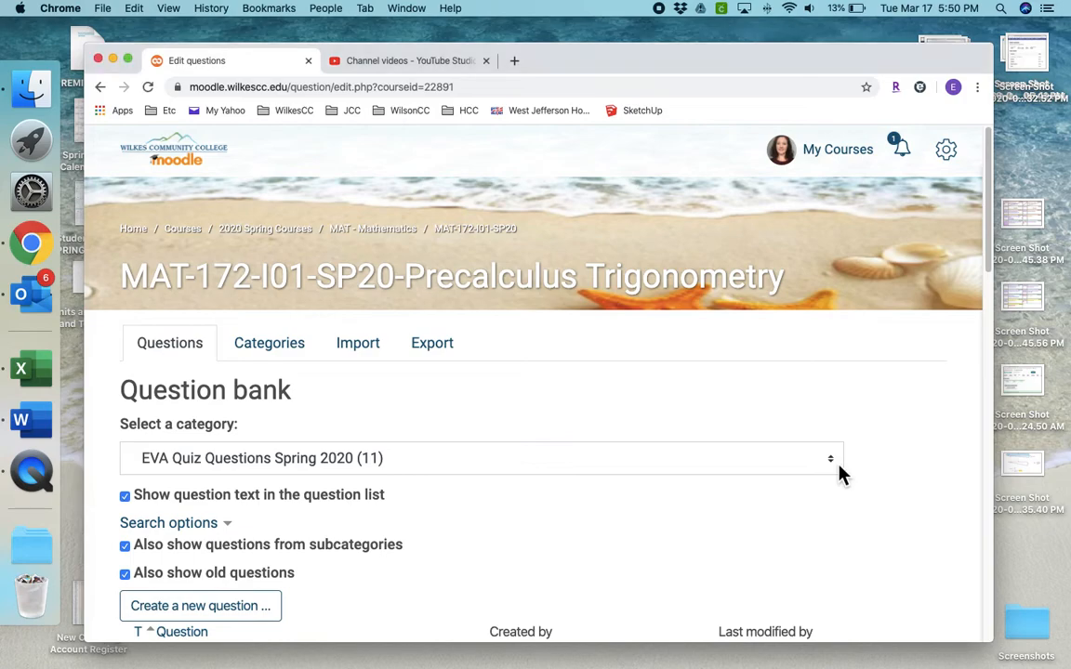
click(833, 470)
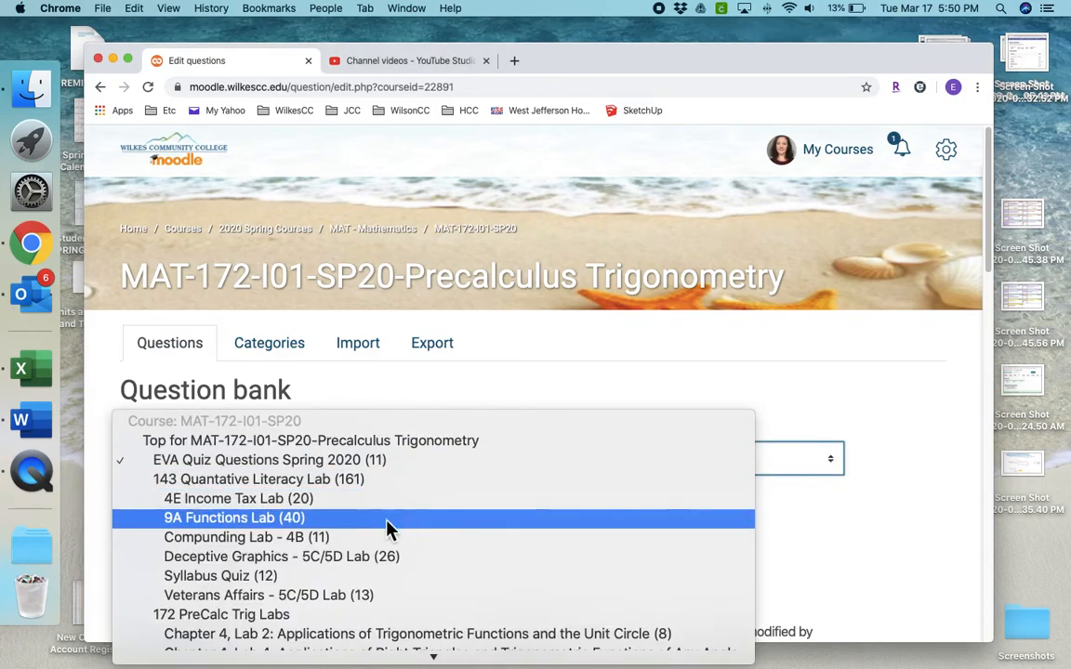
click(329, 507)
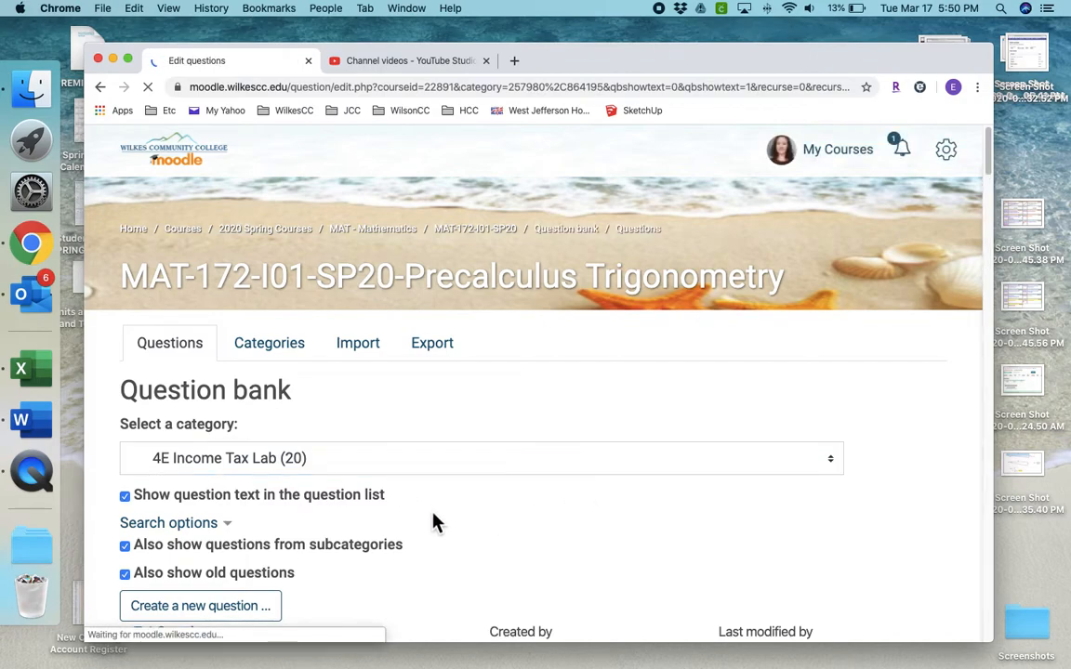
- Look through the questions listed under the 4E Income Tax Lab category
scroll(432, 525, down, 3)
scroll(433, 525, down, 5)
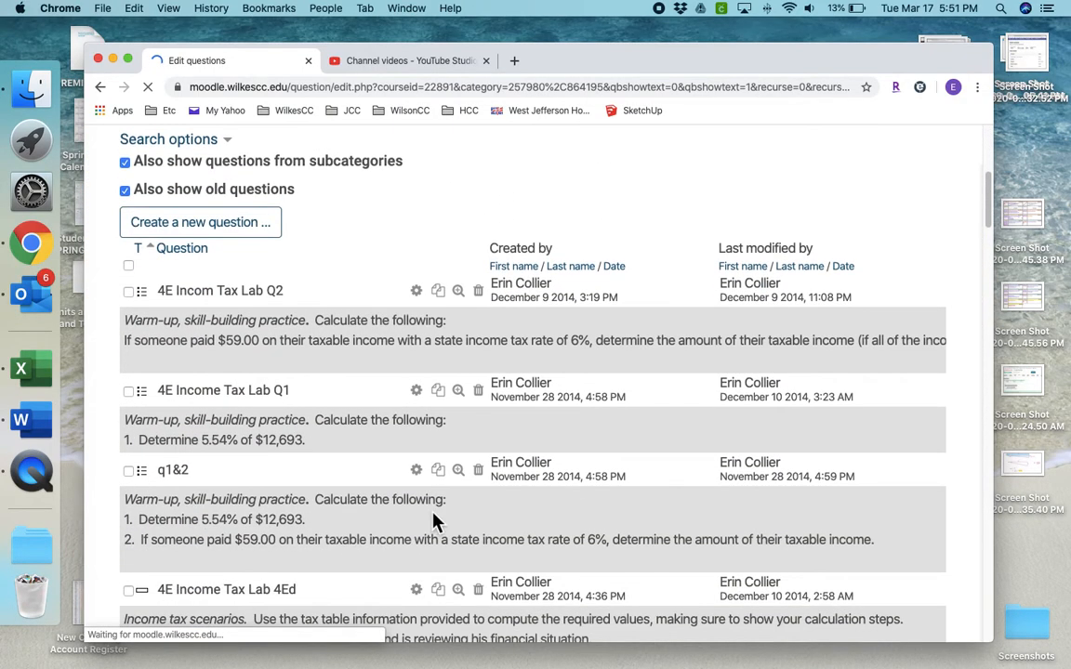
scroll(280, 468, down, 5)
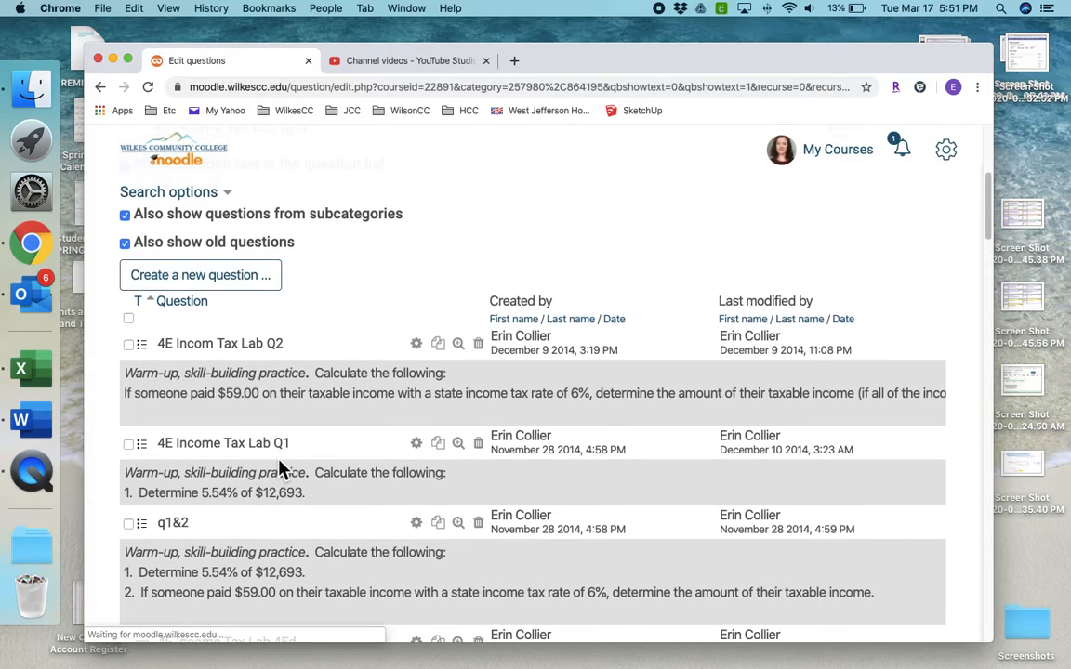
click(244, 316)
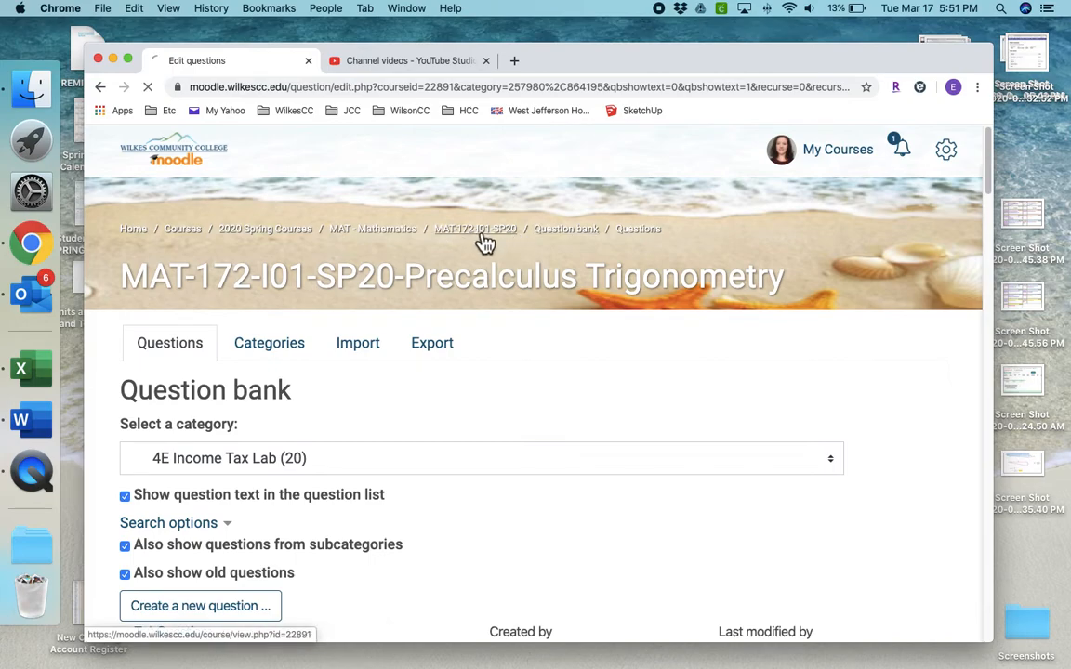
- Return to the MAT-172-I01-SP20 course page and look through the Resources section and the course contents list
click(485, 243)
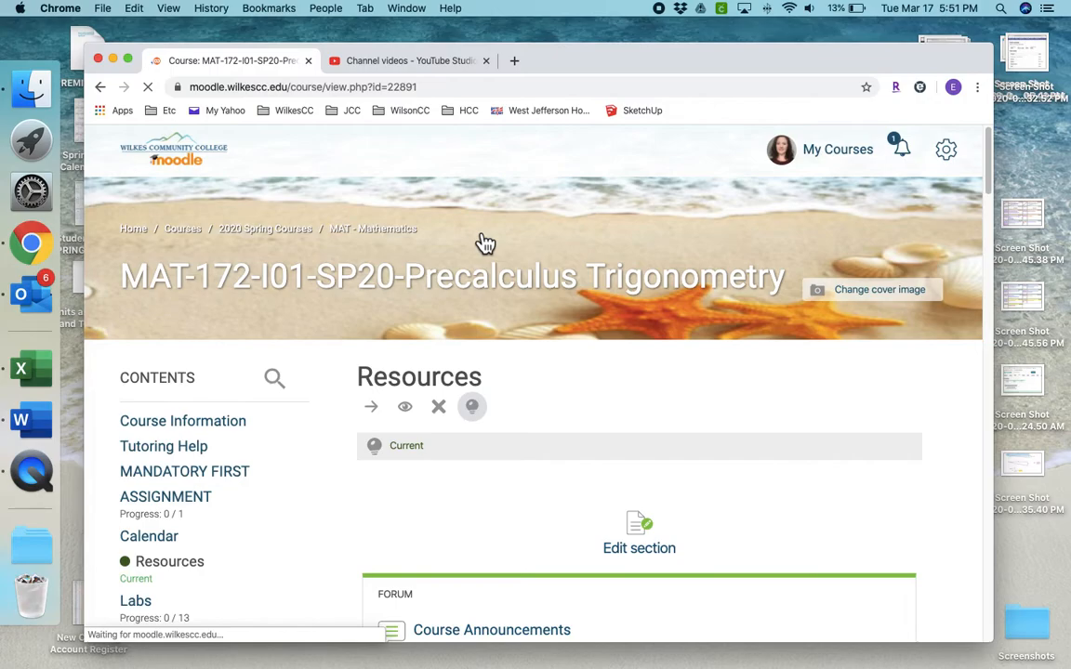
scroll(485, 242, down, 18)
scroll(484, 242, down, 10)
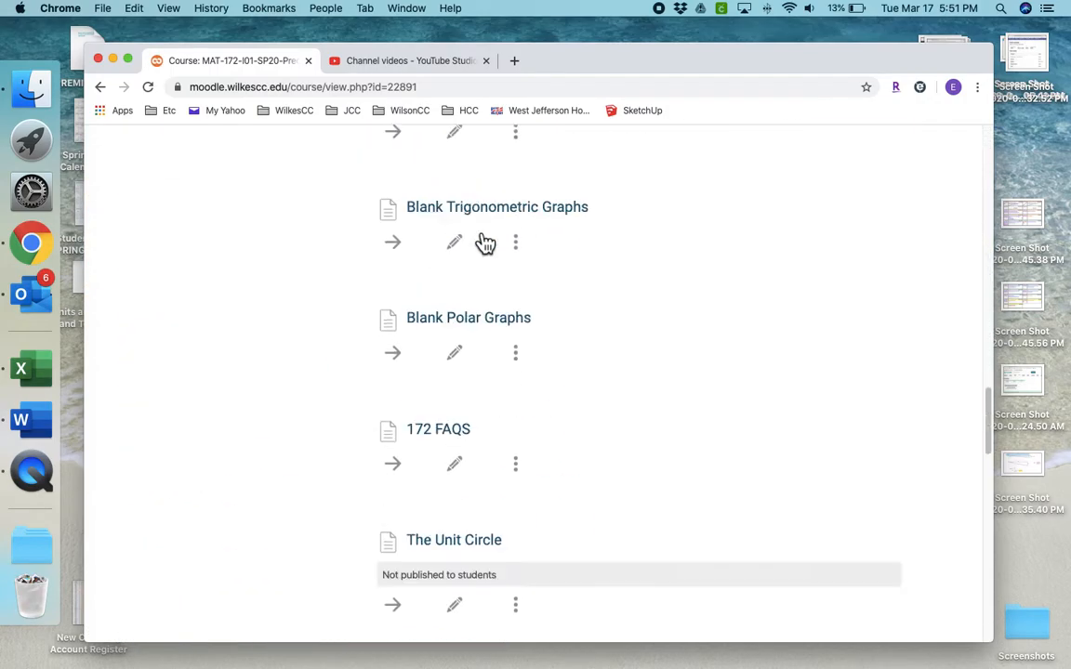
scroll(484, 243, up, 4)
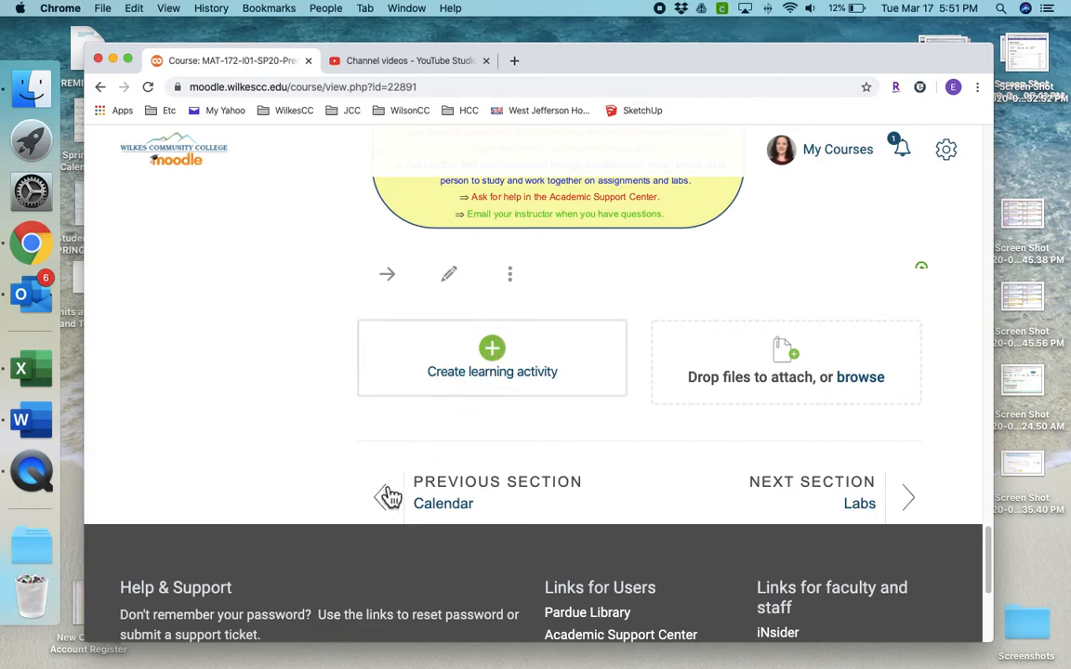
scroll(226, 356, up, 15)
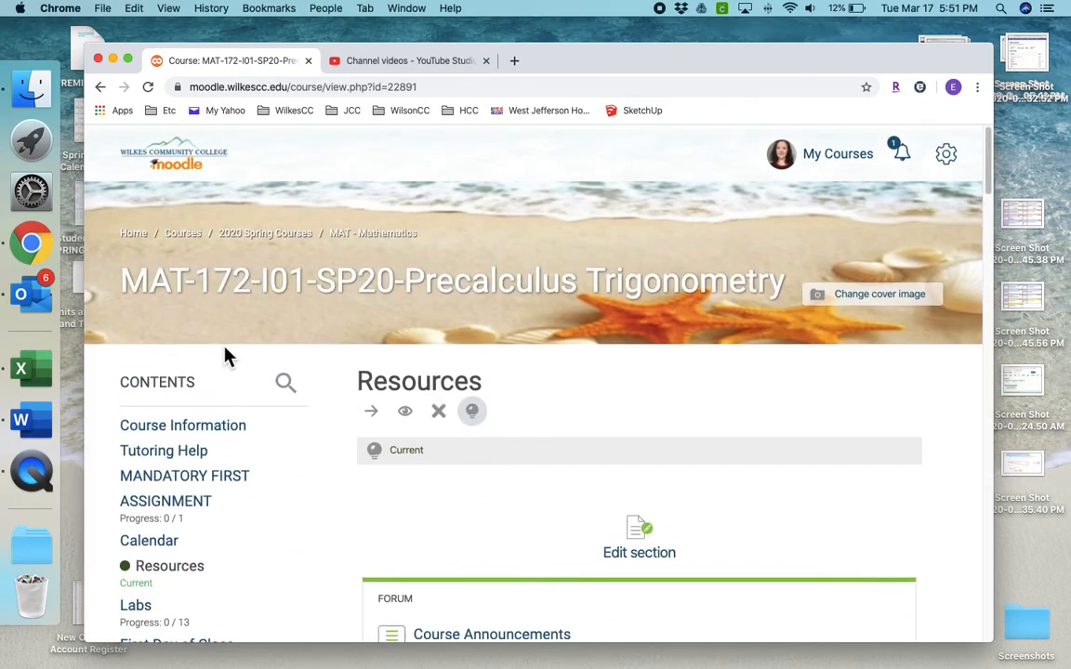
scroll(226, 356, down, 4)
scroll(226, 356, down, 1)
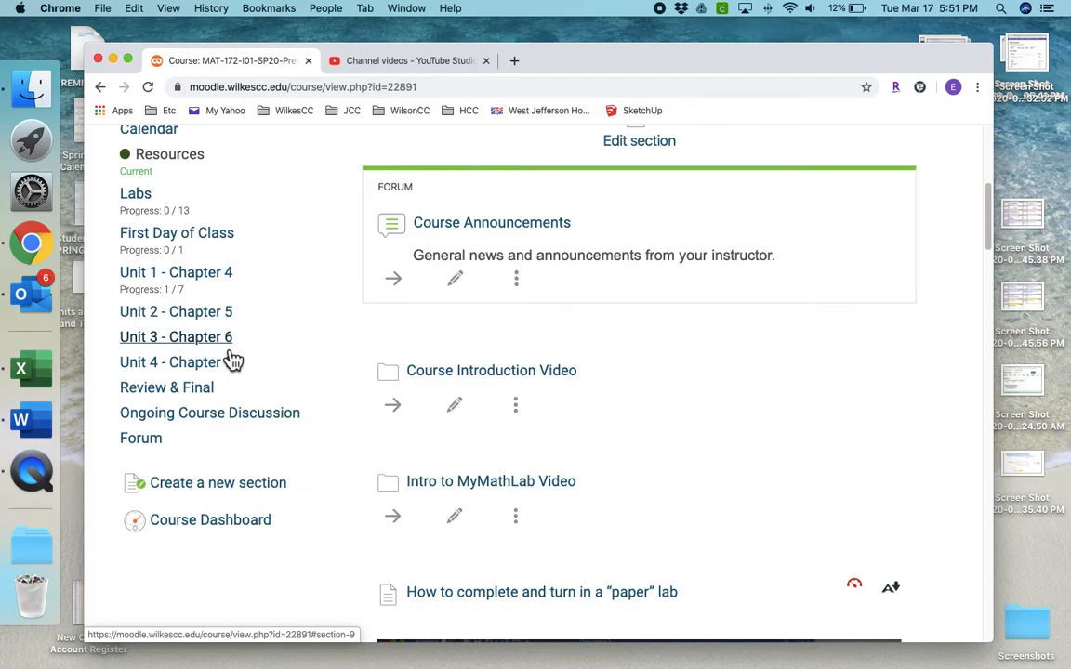
scroll(246, 305, up, 5)
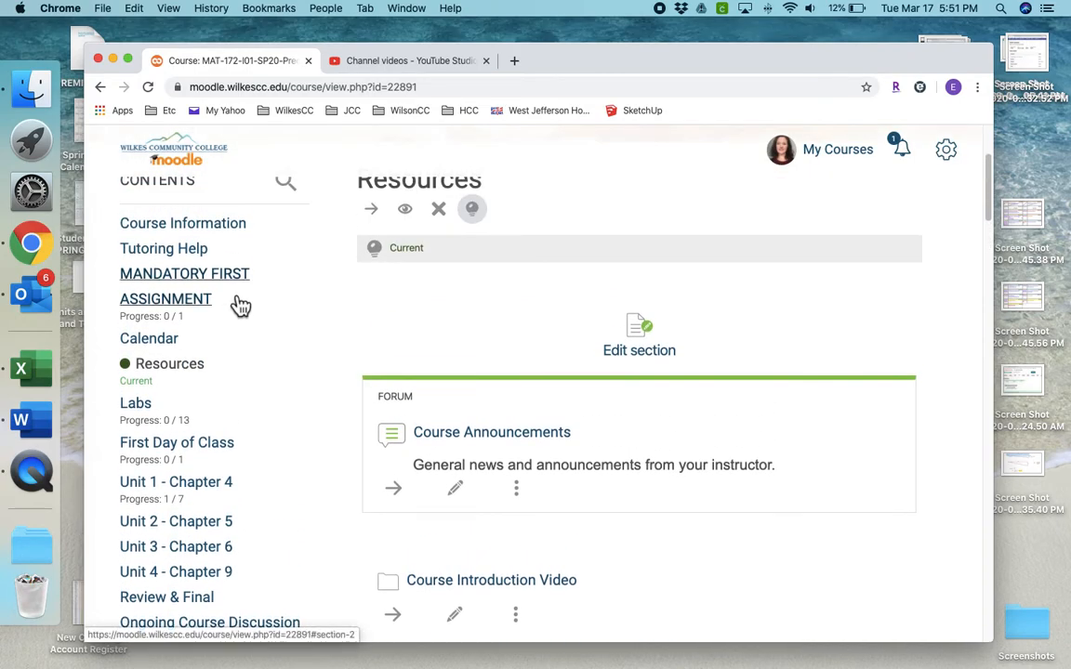
scroll(255, 351, up, 2)
scroll(257, 352, down, 5)
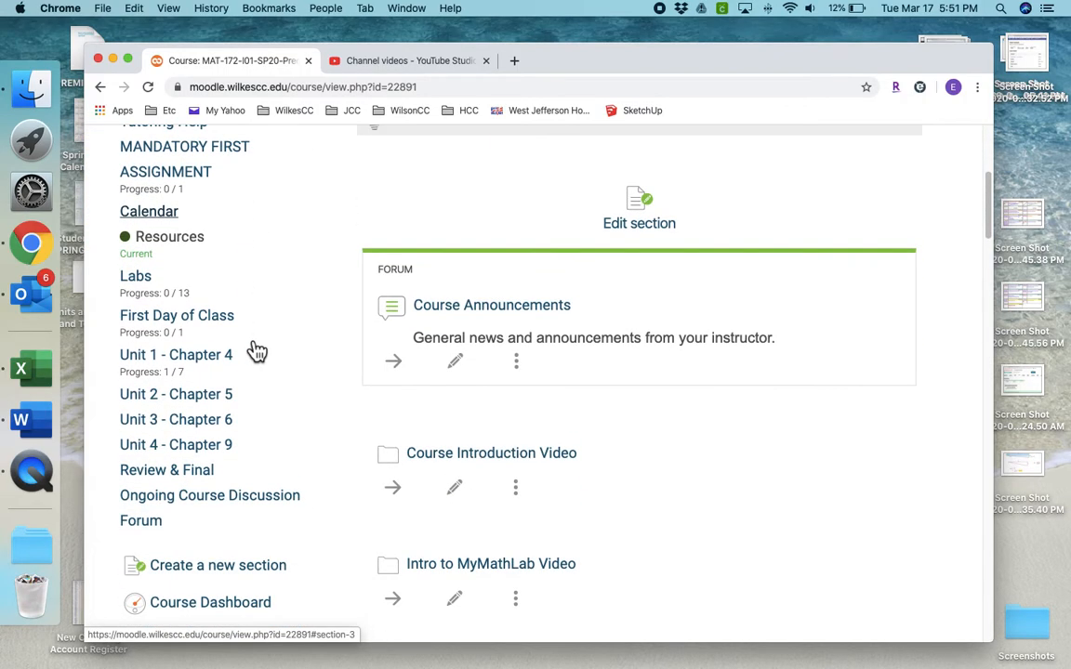
- Go to the course's Labs section and open the activity named quiz
click(135, 297)
scroll(414, 433, down, 10)
scroll(409, 432, down, 15)
scroll(406, 430, up, 5)
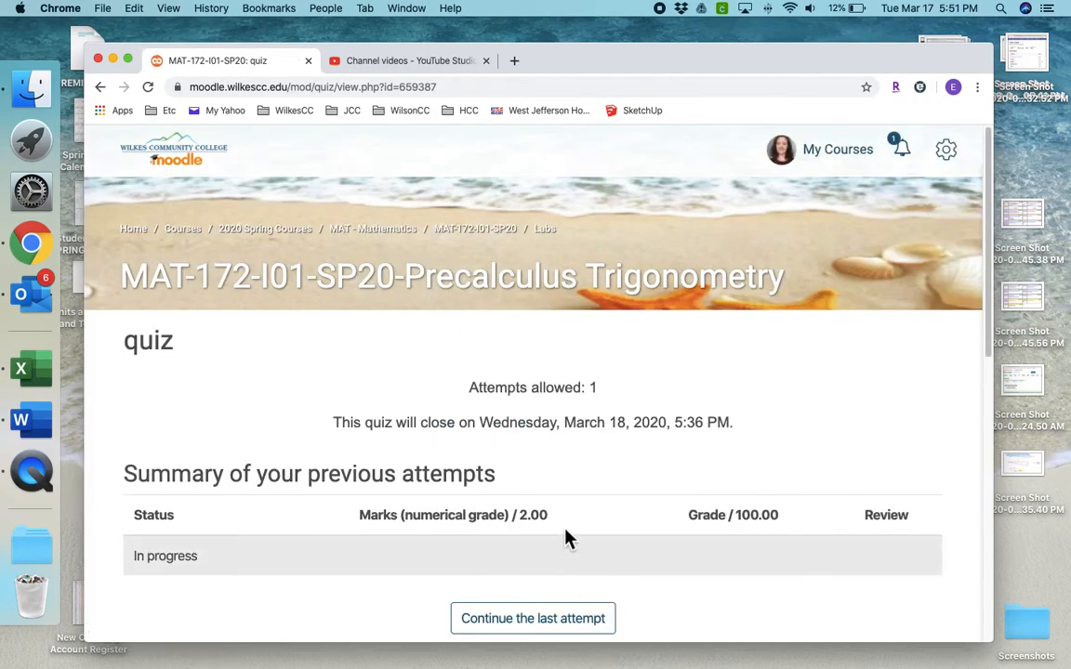
- Continue the last quiz attempt and look through both questions down to the quiz navigation
scroll(566, 526, down, 3)
click(547, 483)
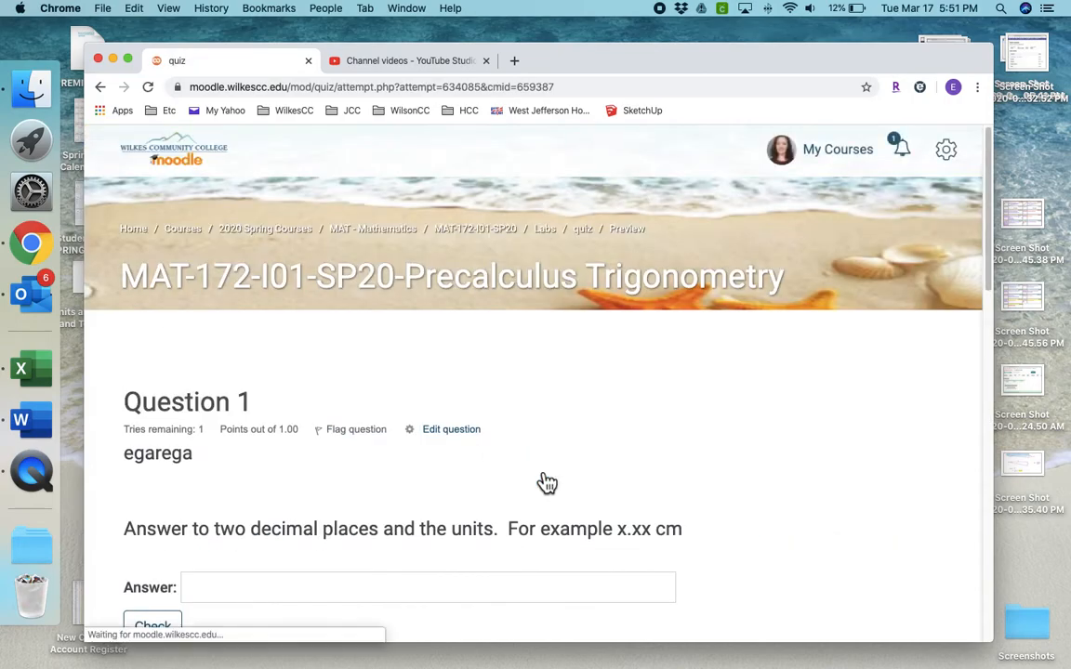
scroll(546, 484, down, 10)
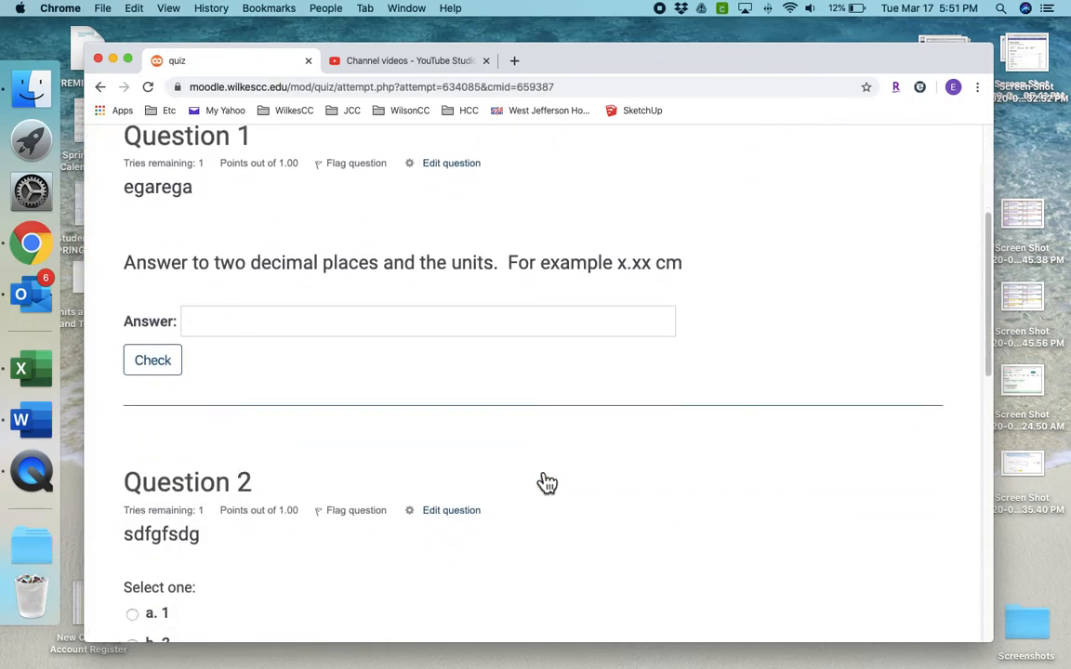
scroll(547, 484, down, 1)
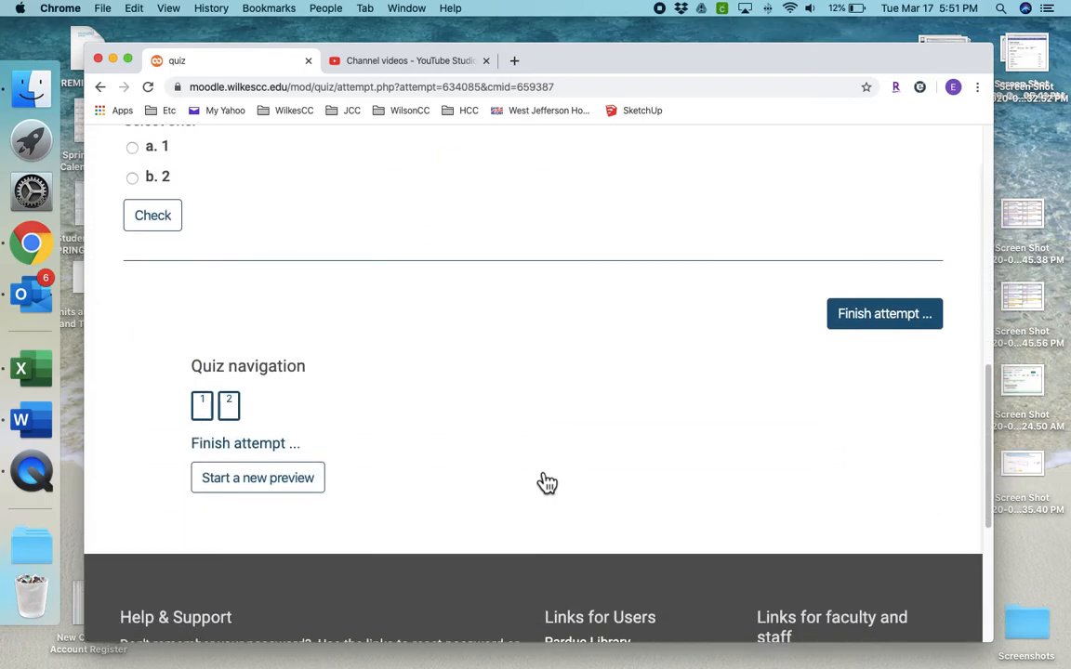
scroll(547, 484, up, 10)
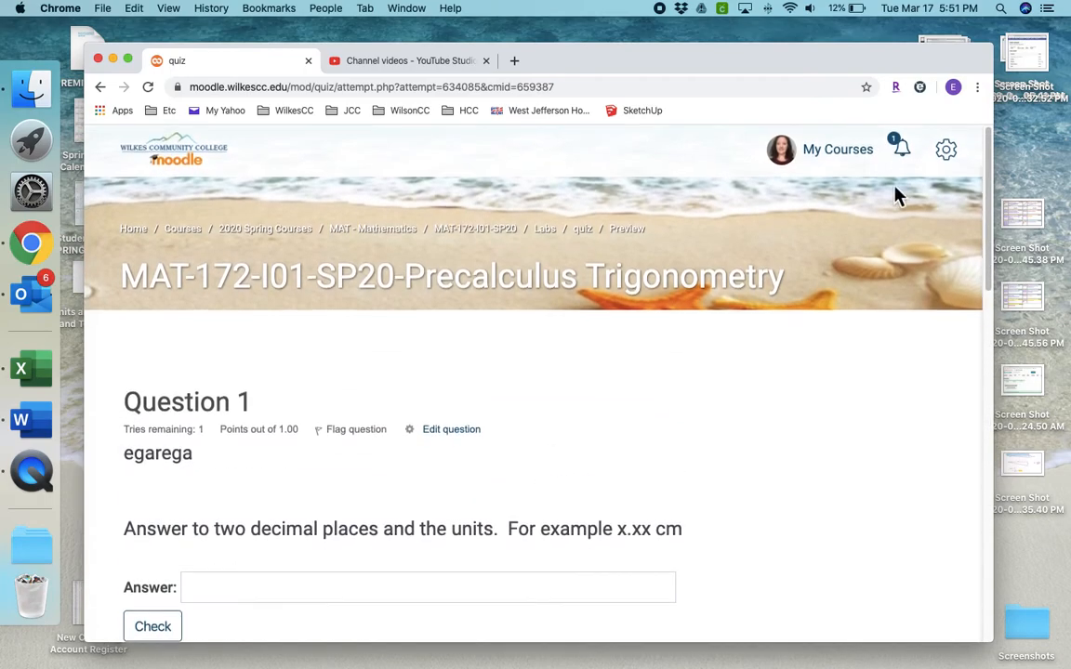
- Open the quiz's editing page where its questions and points are managed
click(950, 162)
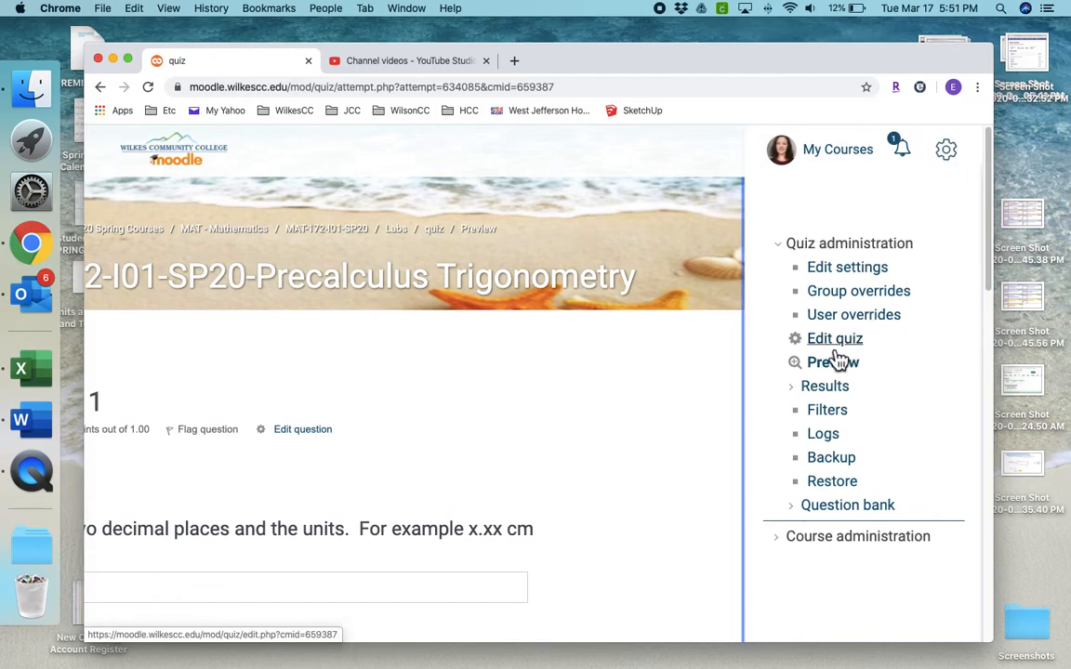
click(836, 340)
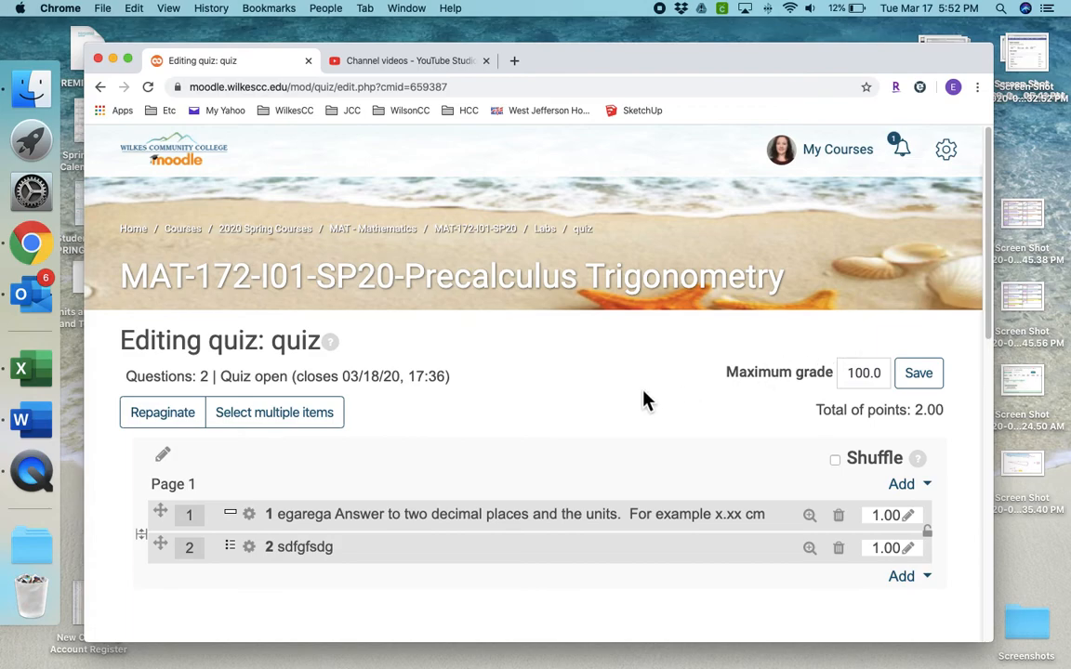
- Look over the quiz administration options and head back to the course's Labs section
click(945, 149)
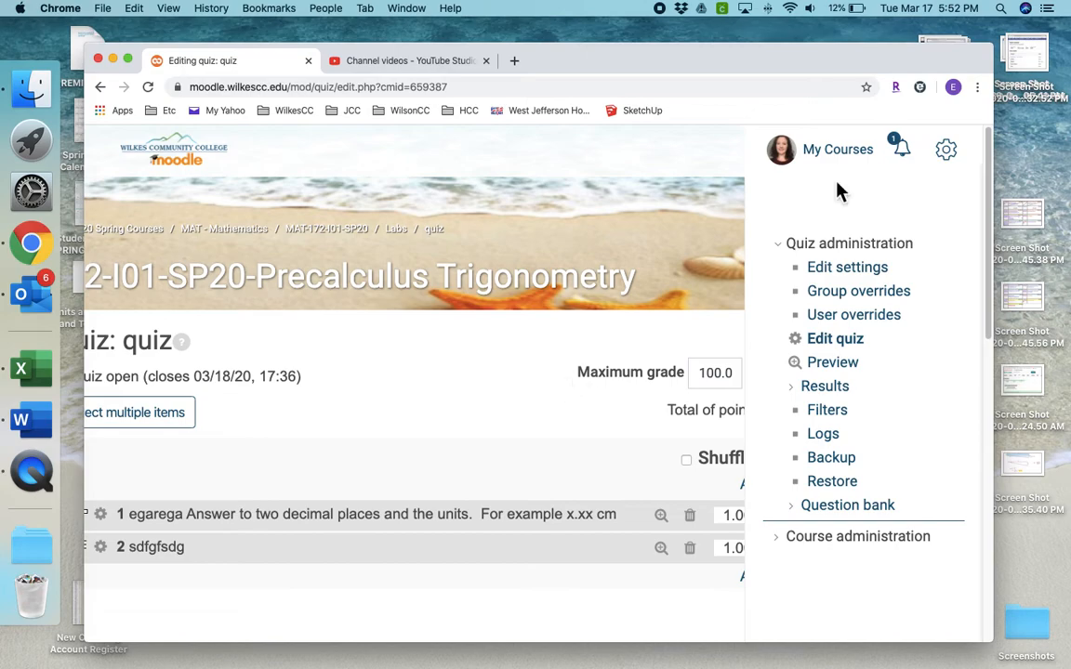
click(948, 152)
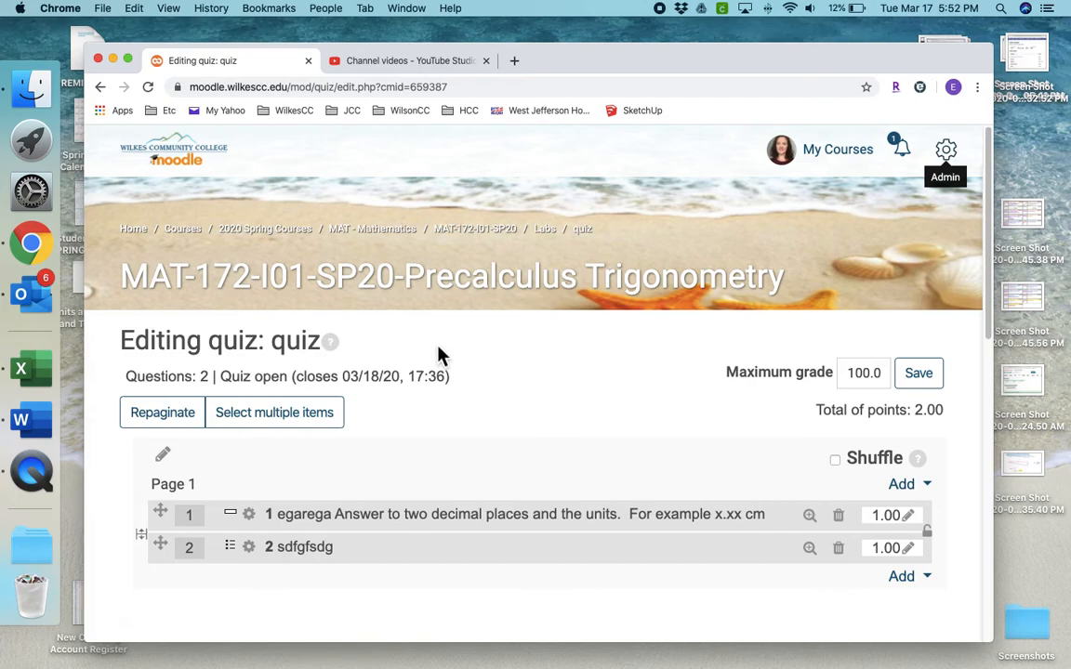
click(558, 241)
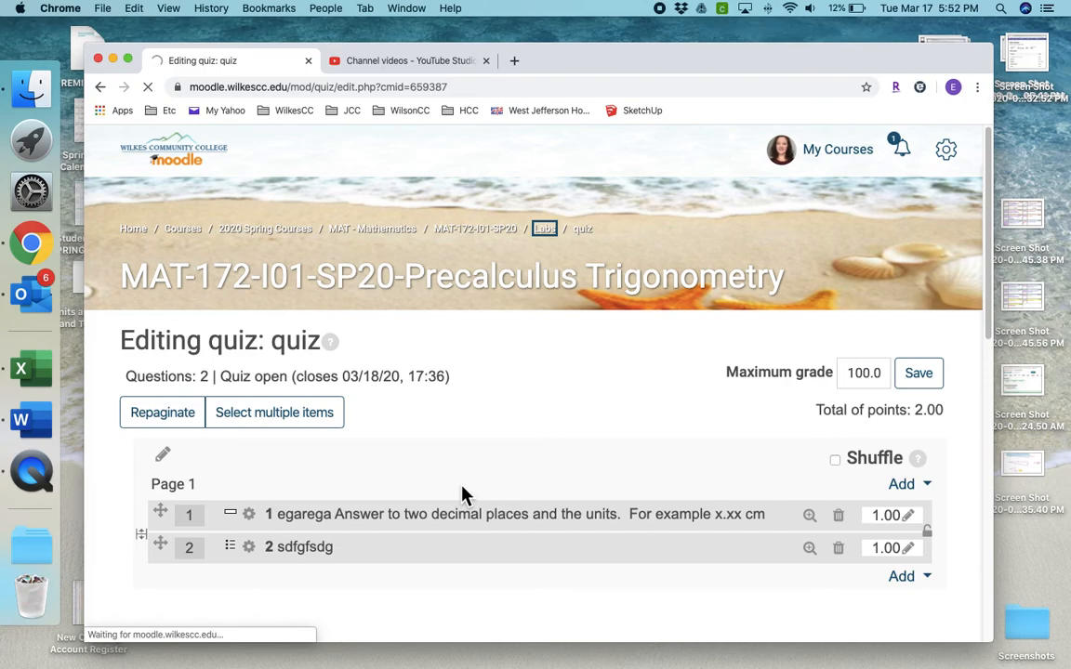